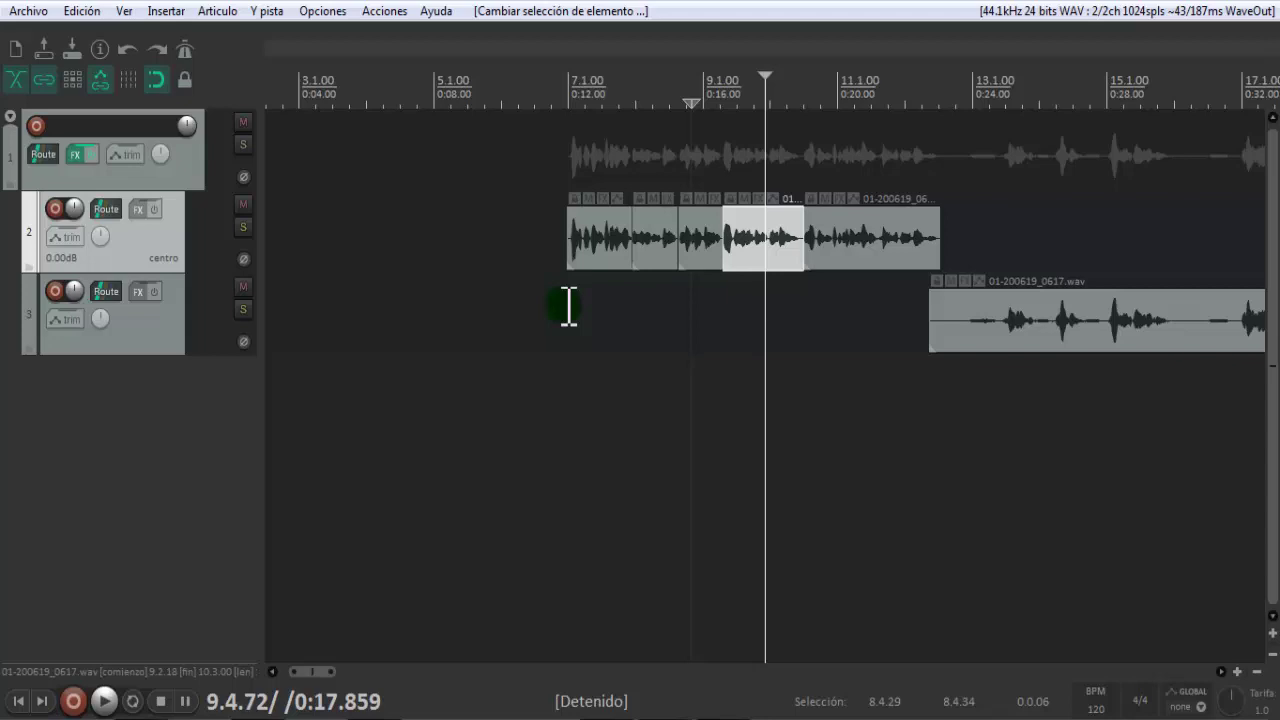
Step: Go through the five adjoining voice clips on track 2, selecting them one at a time
{"action": "left_click", "coordinate": [591, 236]}
{"action": "left_click", "coordinate": [645, 236]}
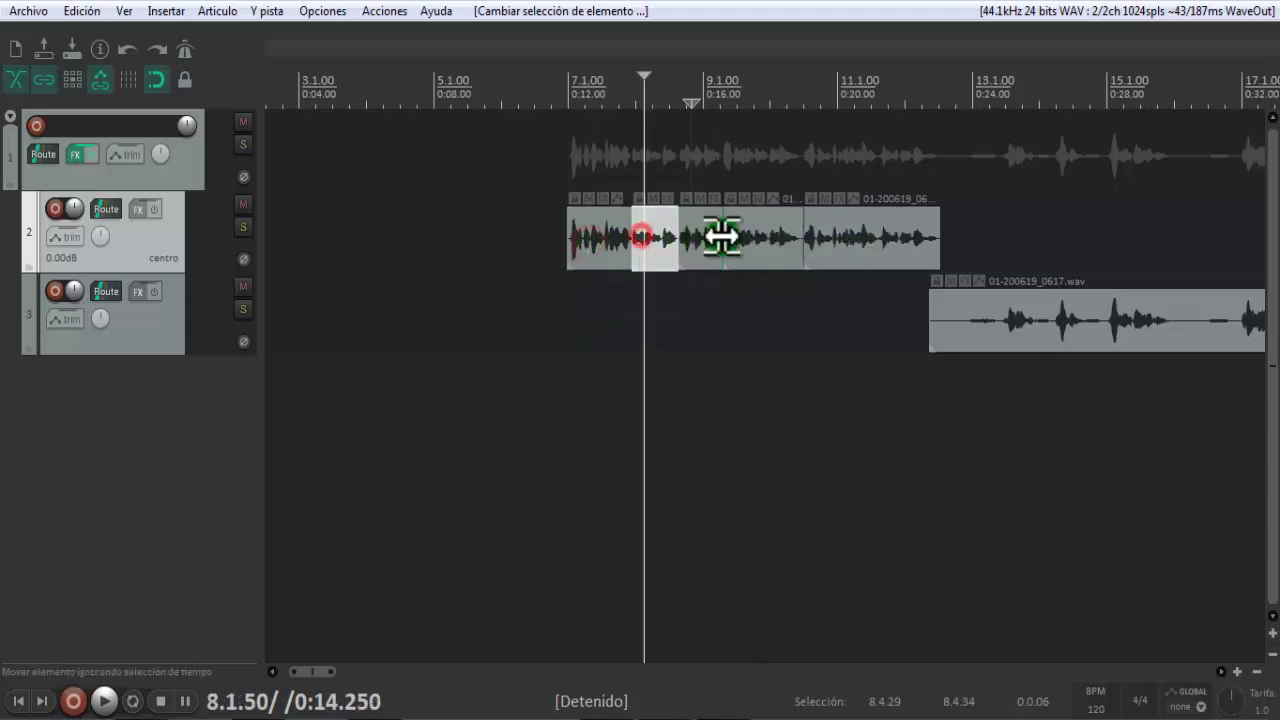
{"action": "left_click", "coordinate": [722, 237]}
{"action": "left_click", "coordinate": [760, 238]}
{"action": "left_click", "coordinate": [864, 238]}
{"action": "left_click", "coordinate": [760, 238]}
{"action": "left_click", "coordinate": [709, 240]}
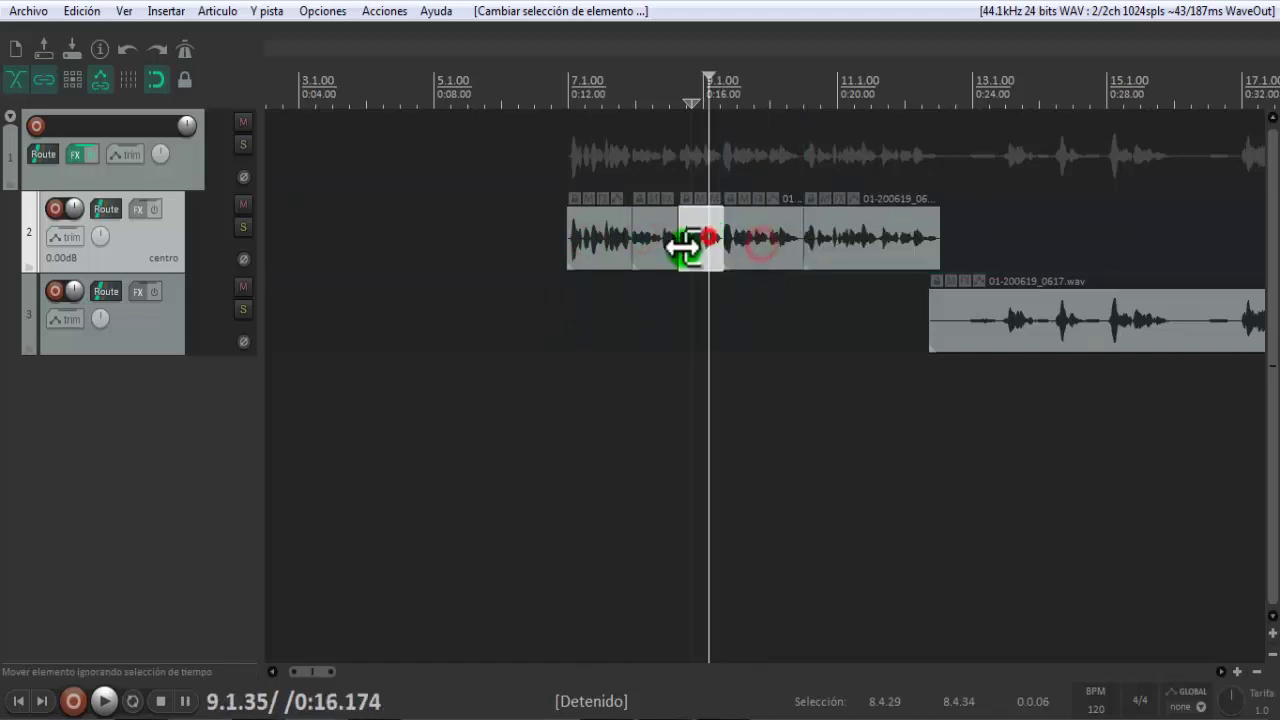
{"action": "left_click", "coordinate": [650, 248]}
{"action": "left_click", "coordinate": [589, 242]}
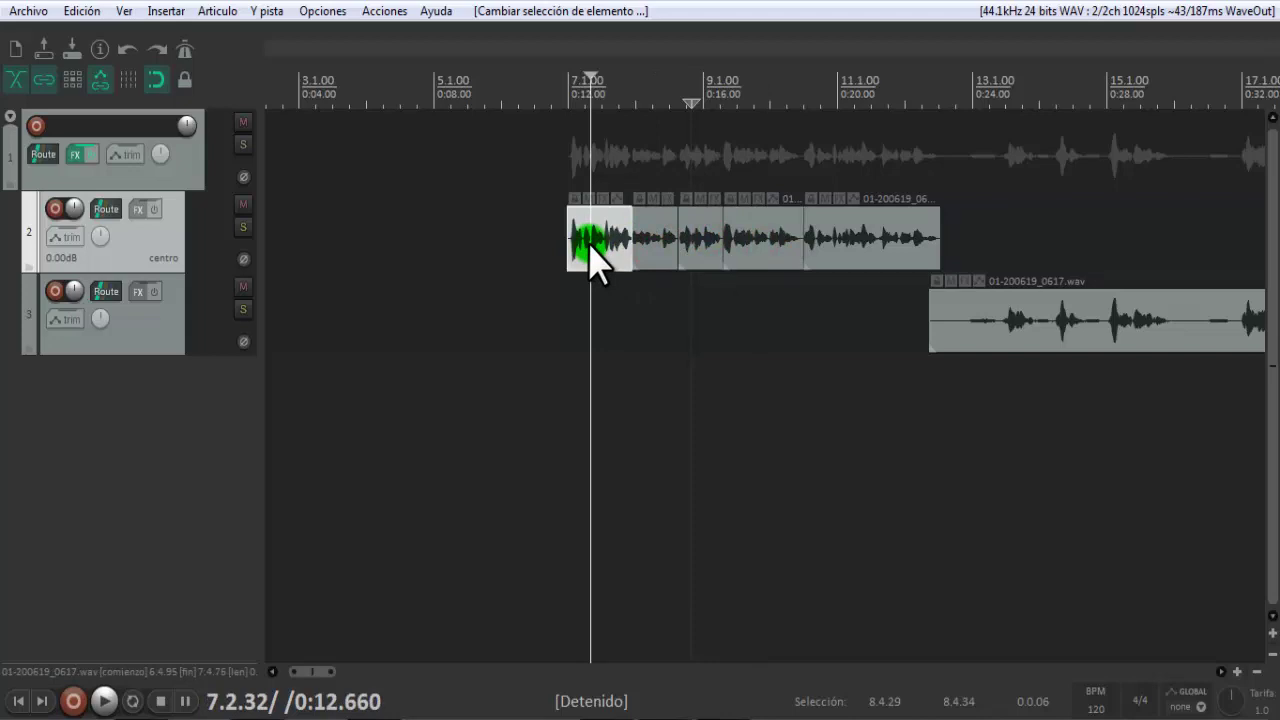
{"action": "left_click", "coordinate": [657, 246]}
{"action": "left_click", "coordinate": [697, 240]}
Step: Split the long clip on track 3 at about 1:01 and move both pieces along the timeline, starting the first at about 0:33
{"action": "scroll", "coordinate": [691, 280], "scroll_direction": "down", "scroll_amount": 3}
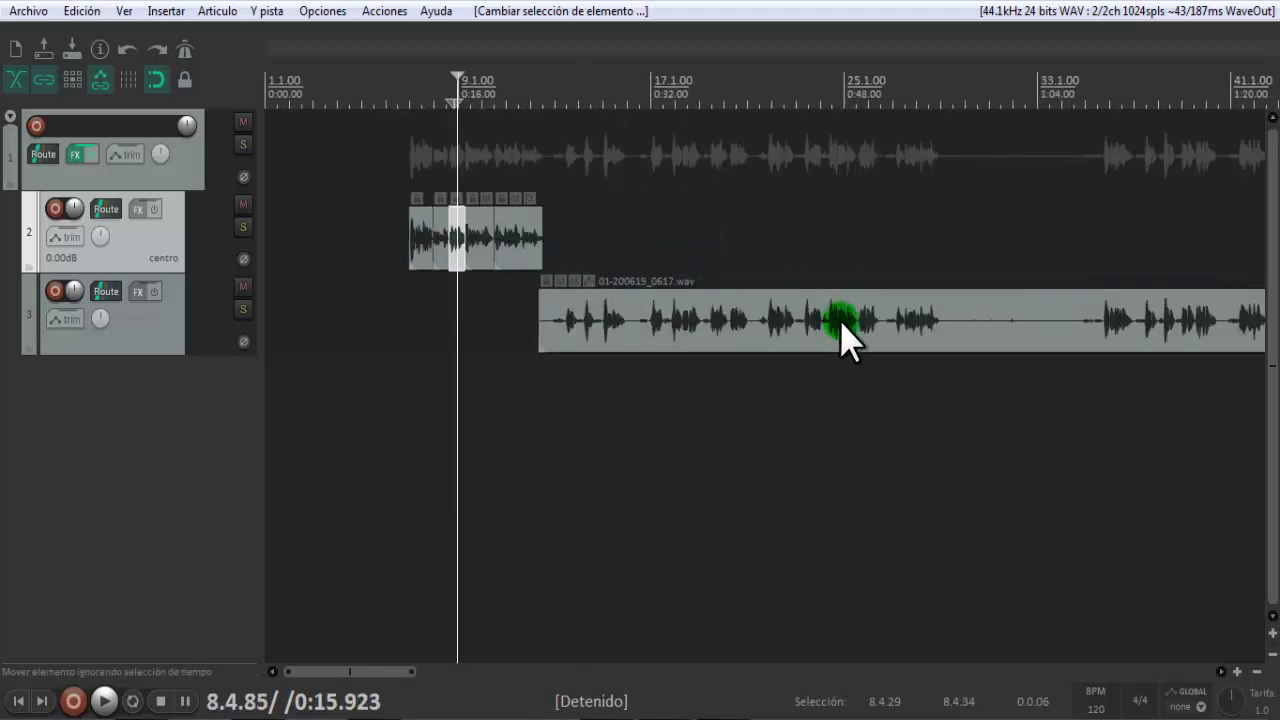
{"action": "left_click_drag", "start_coordinate": [842, 330], "coordinate": [803, 334]}
{"action": "left_click", "coordinate": [1001, 310]}
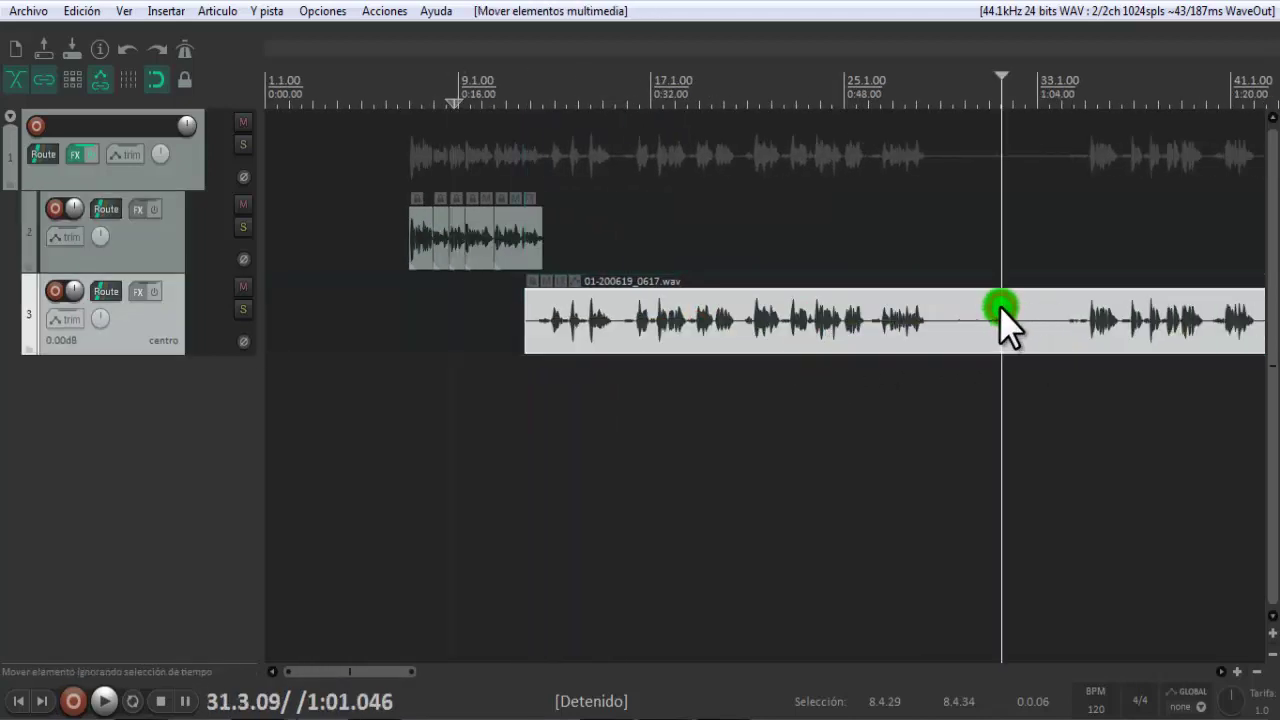
{"action": "key", "text": "s"}
{"action": "left_click_drag", "start_coordinate": [1034, 314], "coordinate": [1229, 314]}
{"action": "left_click_drag", "start_coordinate": [808, 315], "coordinate": [966, 337]}
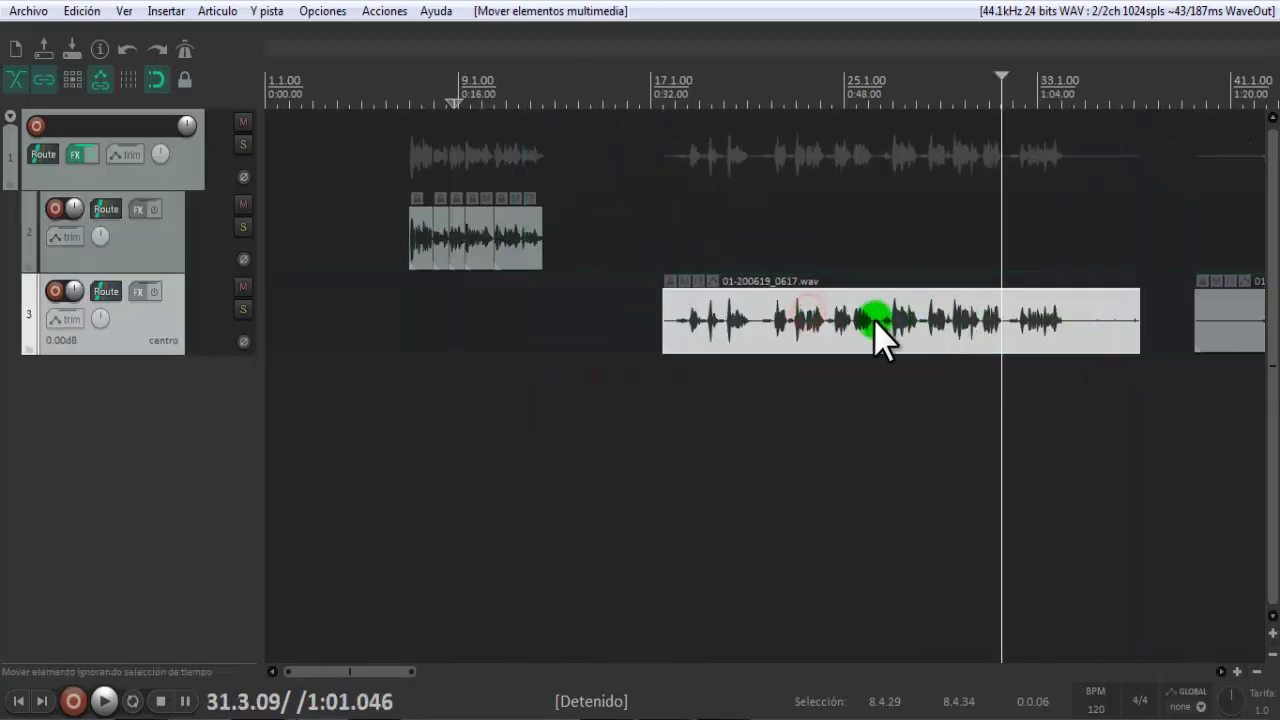
Step: Split the first piece at about 0:41, move its second part to a new track 4, and shift the following track 3 clip to about 0:56
{"action": "left_click", "coordinate": [766, 318]}
{"action": "key", "text": "s"}
{"action": "left_click_drag", "start_coordinate": [836, 322], "coordinate": [915, 395]}
{"action": "left_click_drag", "start_coordinate": [1229, 354], "coordinate": [976, 314]}
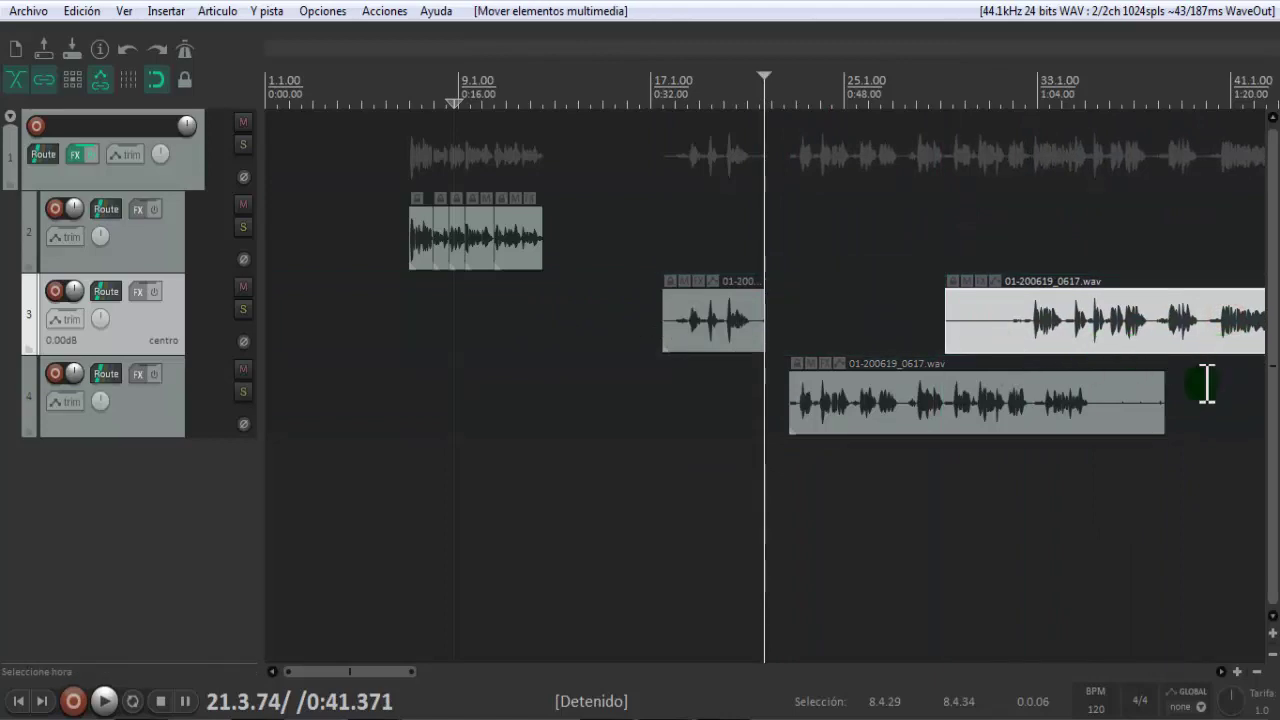
Step: Split the long track 3 clip at about 1:55 and move its first part up to track 2
{"action": "left_click_drag", "start_coordinate": [383, 671], "coordinate": [454, 671]}
{"action": "left_click", "coordinate": [1140, 320]}
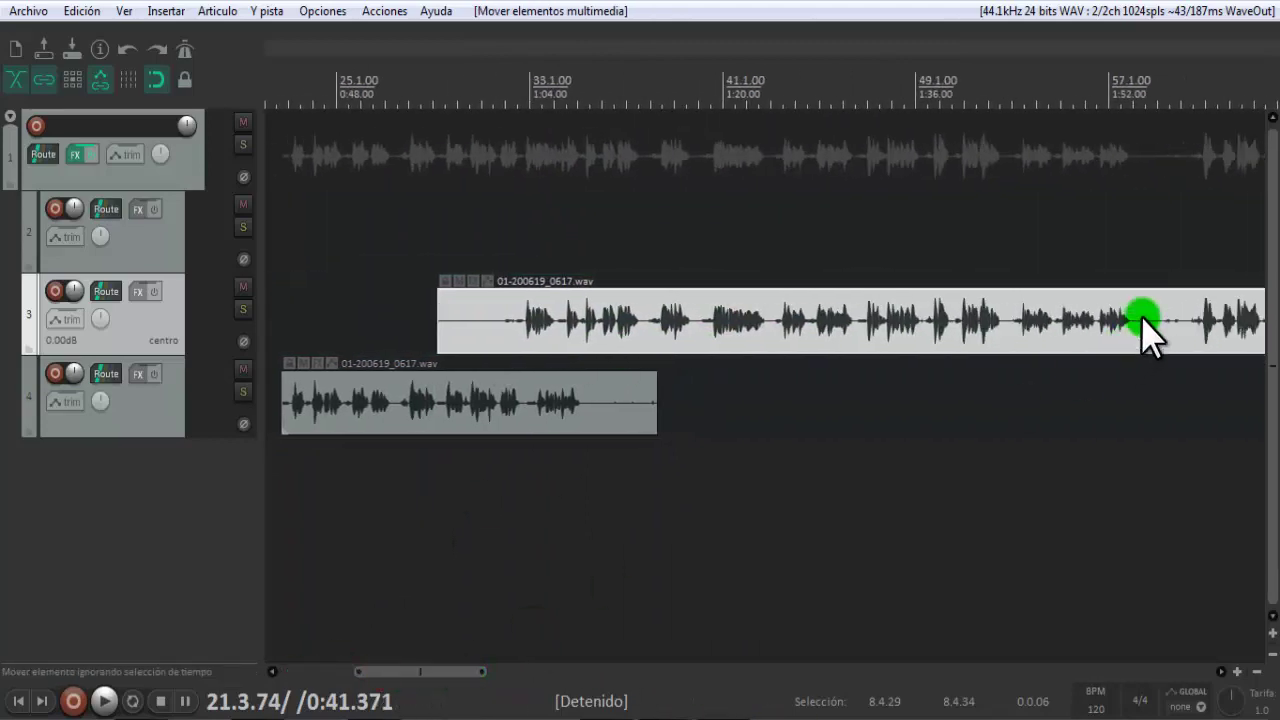
{"action": "key", "text": "s"}
{"action": "left_click_drag", "start_coordinate": [950, 318], "coordinate": [936, 245]}
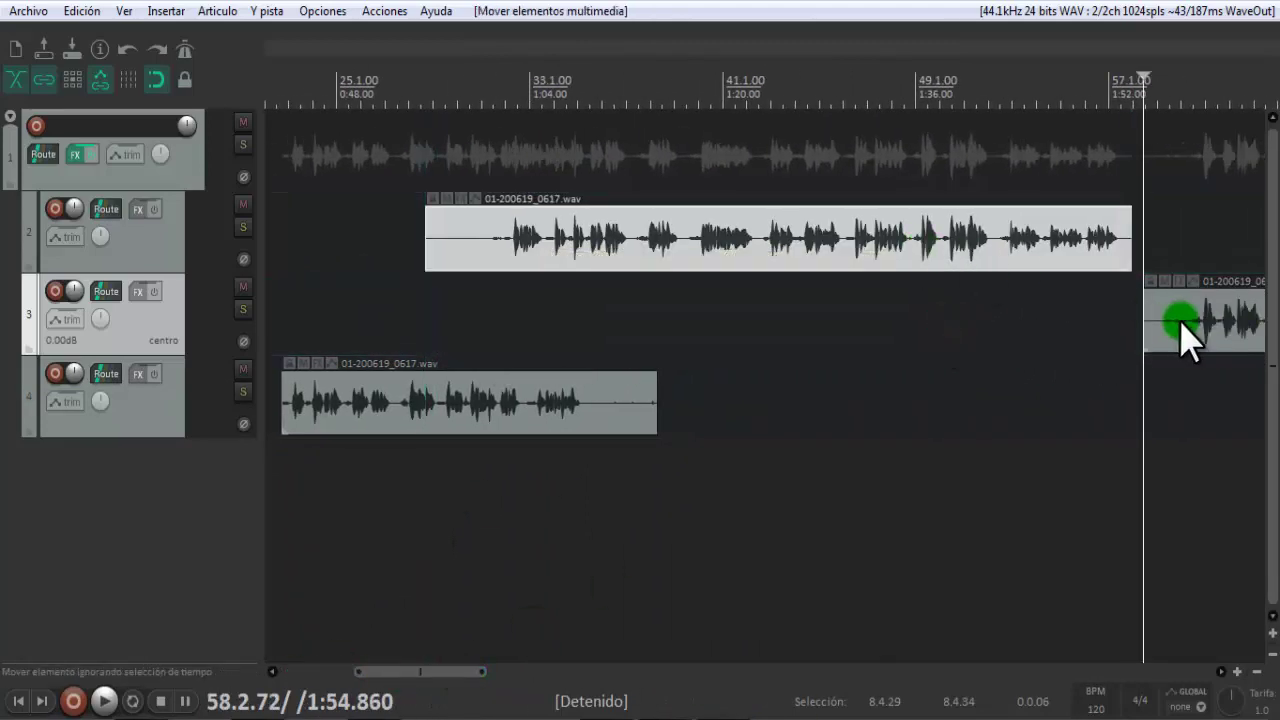
Step: Split the remaining track 3 clip at about 3:01.6, leaving a gap before the last piece at about 3:26
{"action": "left_click", "coordinate": [1183, 325]}
{"action": "scroll", "coordinate": [817, 323], "scroll_direction": "down", "scroll_amount": 4}
{"action": "left_click_drag", "start_coordinate": [803, 323], "coordinate": [943, 320]}
{"action": "left_click", "coordinate": [823, 309]}
{"action": "key", "text": "s"}
Step: Make a time selection around the group of clips at the start of track 2, from about 6.2.93 to 13.1.68
{"action": "scroll", "coordinate": [453, 487], "scroll_direction": "up", "scroll_amount": 4}
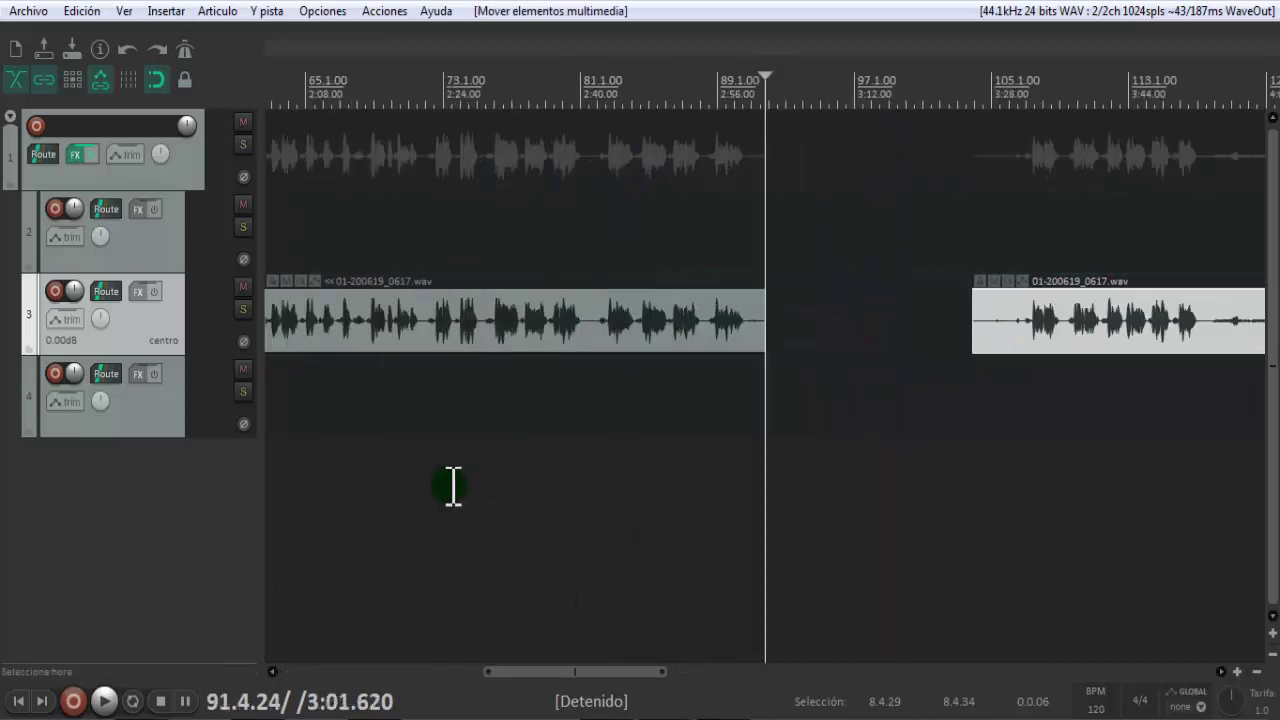
{"action": "left_click_drag", "start_coordinate": [560, 672], "coordinate": [372, 671]}
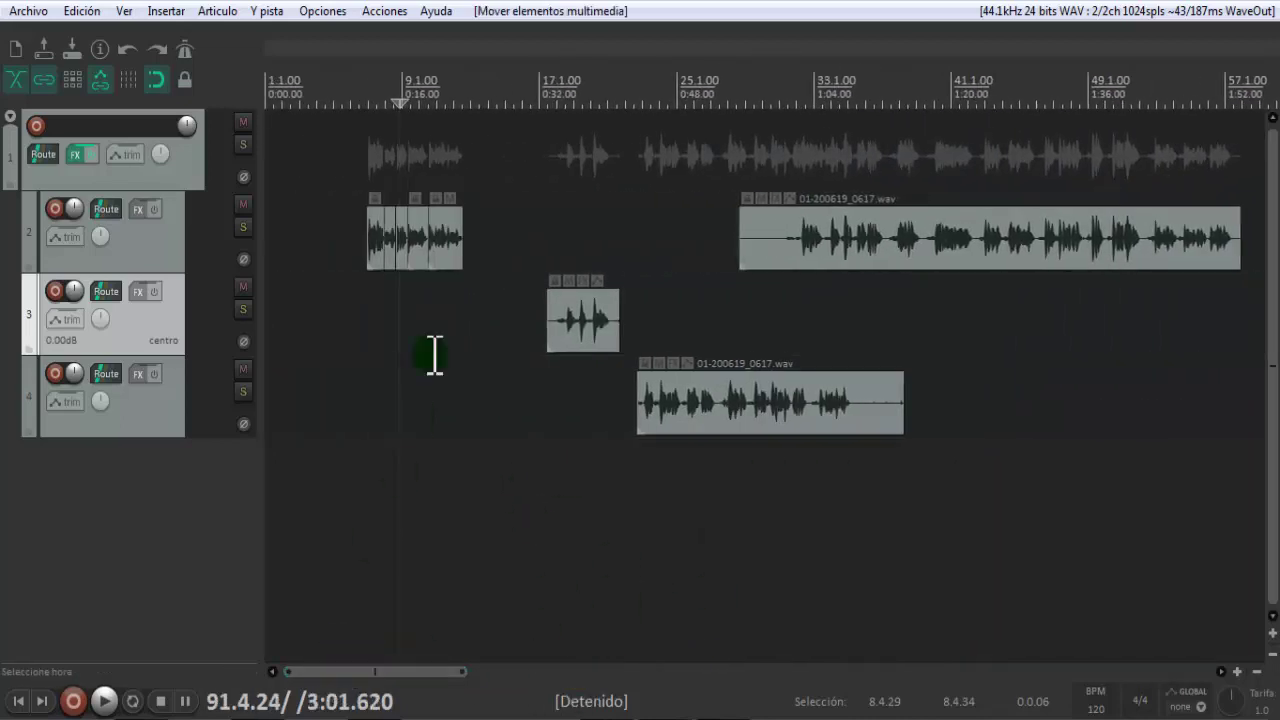
{"action": "scroll", "coordinate": [374, 250], "scroll_direction": "up", "scroll_amount": 3}
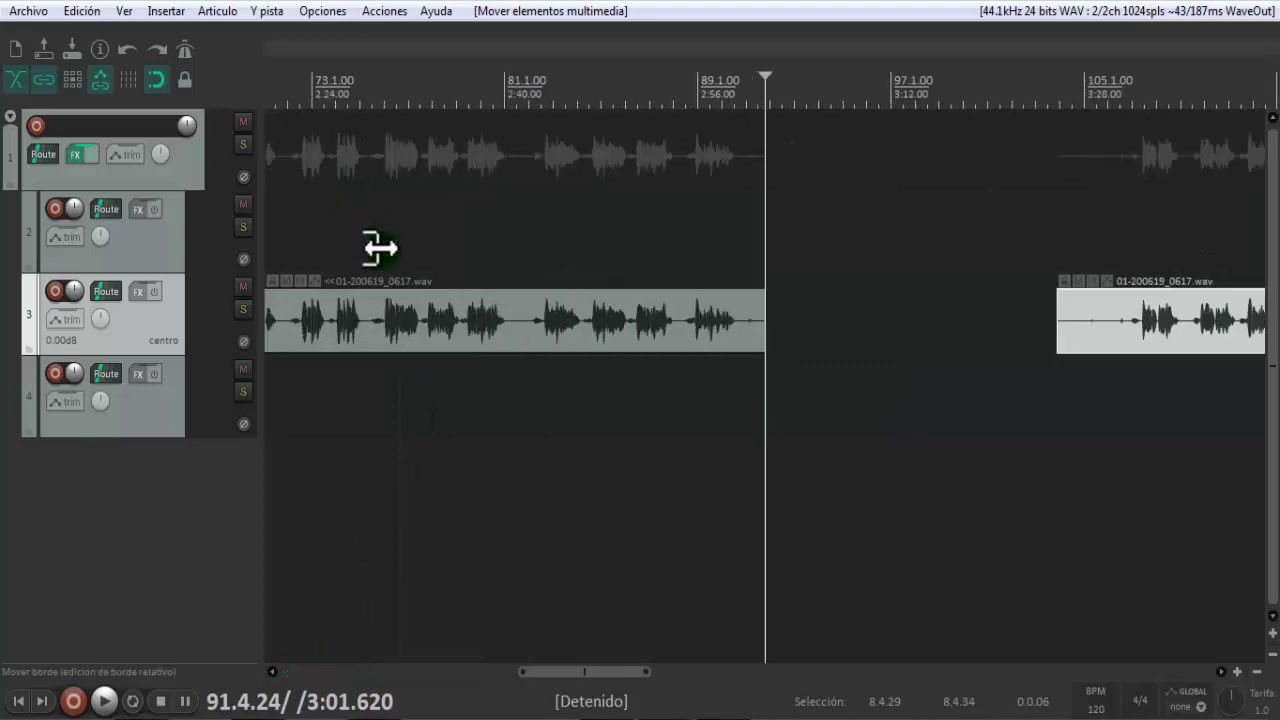
{"action": "scroll", "coordinate": [378, 249], "scroll_direction": "down", "scroll_amount": 3}
{"action": "left_click_drag", "start_coordinate": [551, 672], "coordinate": [357, 677]}
{"action": "scroll", "coordinate": [409, 266], "scroll_direction": "up", "scroll_amount": 3}
{"action": "left_click_drag", "start_coordinate": [566, 674], "coordinate": [324, 677]}
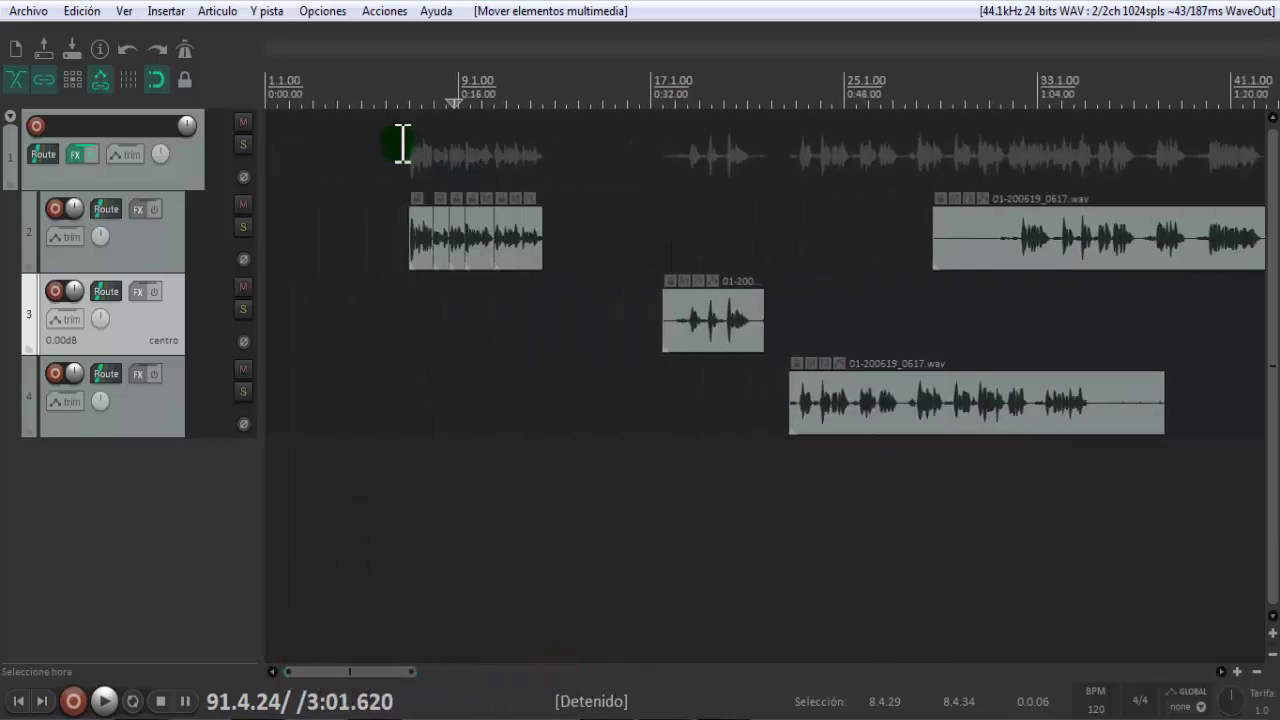
{"action": "left_click_drag", "start_coordinate": [402, 146], "coordinate": [558, 280]}
Step: Place the edit cursor at the start of the first clip on track 2, at about 0:11.9
{"action": "scroll", "coordinate": [474, 306], "scroll_direction": "down", "scroll_amount": 3}
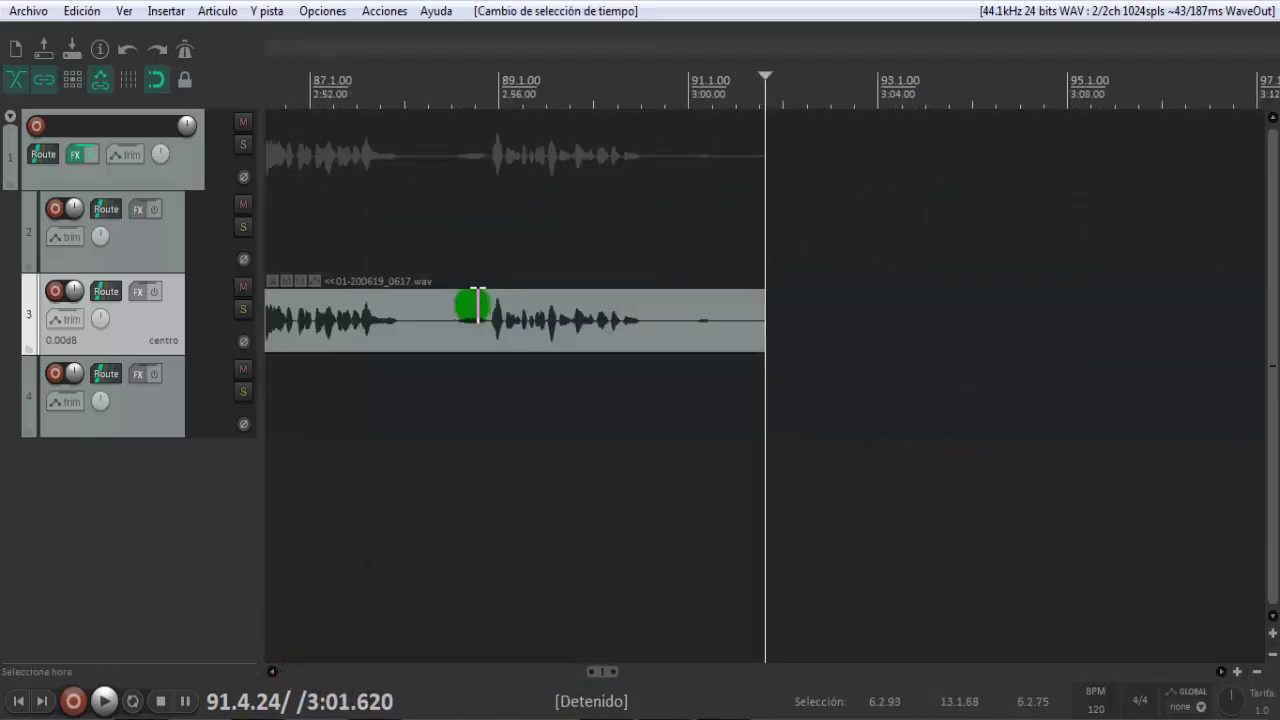
{"action": "scroll", "coordinate": [474, 306], "scroll_direction": "down", "scroll_amount": 2}
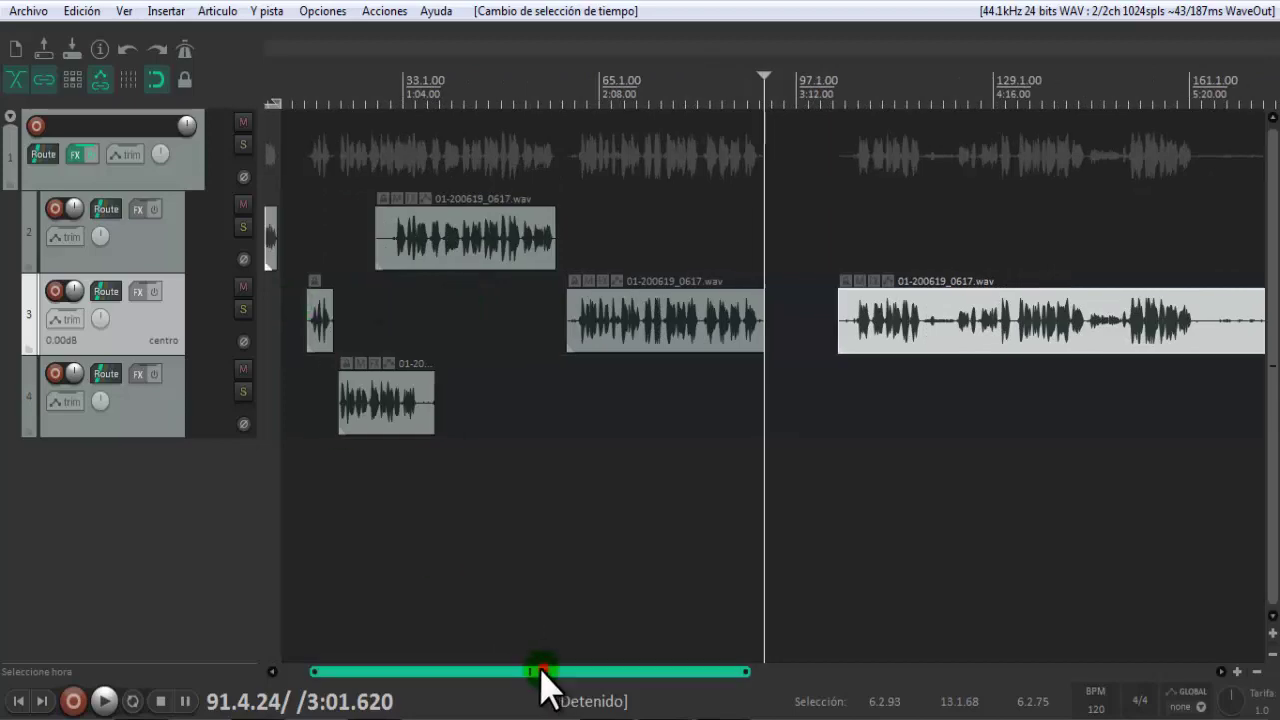
{"action": "left_click_drag", "start_coordinate": [546, 674], "coordinate": [543, 668]}
{"action": "scroll", "coordinate": [285, 420], "scroll_direction": "down", "scroll_amount": 4}
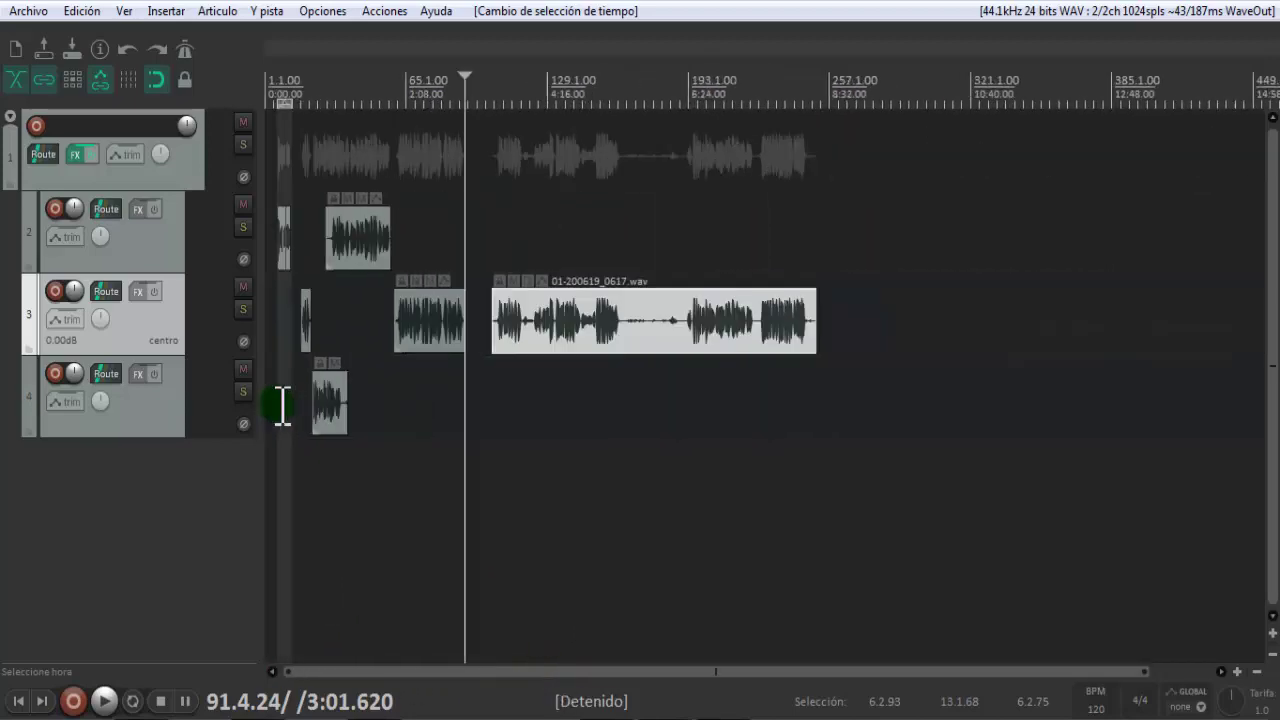
{"action": "scroll", "coordinate": [283, 405], "scroll_direction": "up", "scroll_amount": 4}
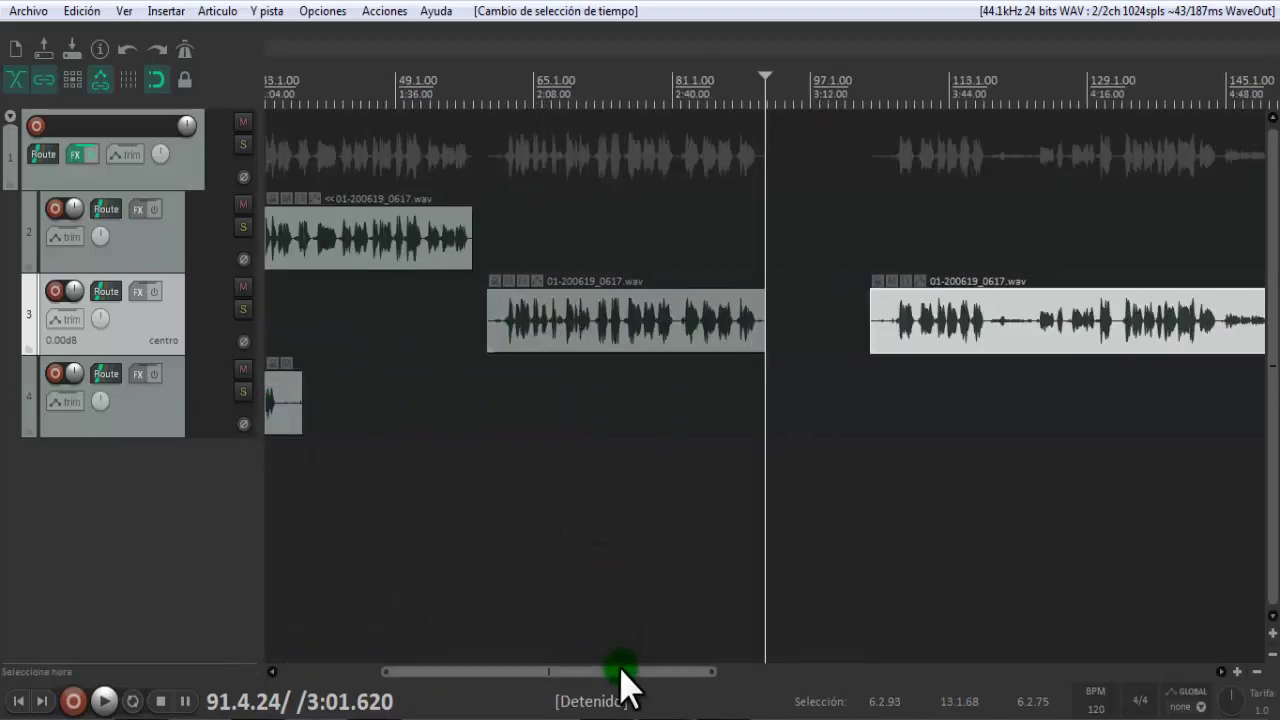
{"action": "left_click_drag", "start_coordinate": [620, 668], "coordinate": [430, 670]}
{"action": "left_click", "coordinate": [334, 171]}
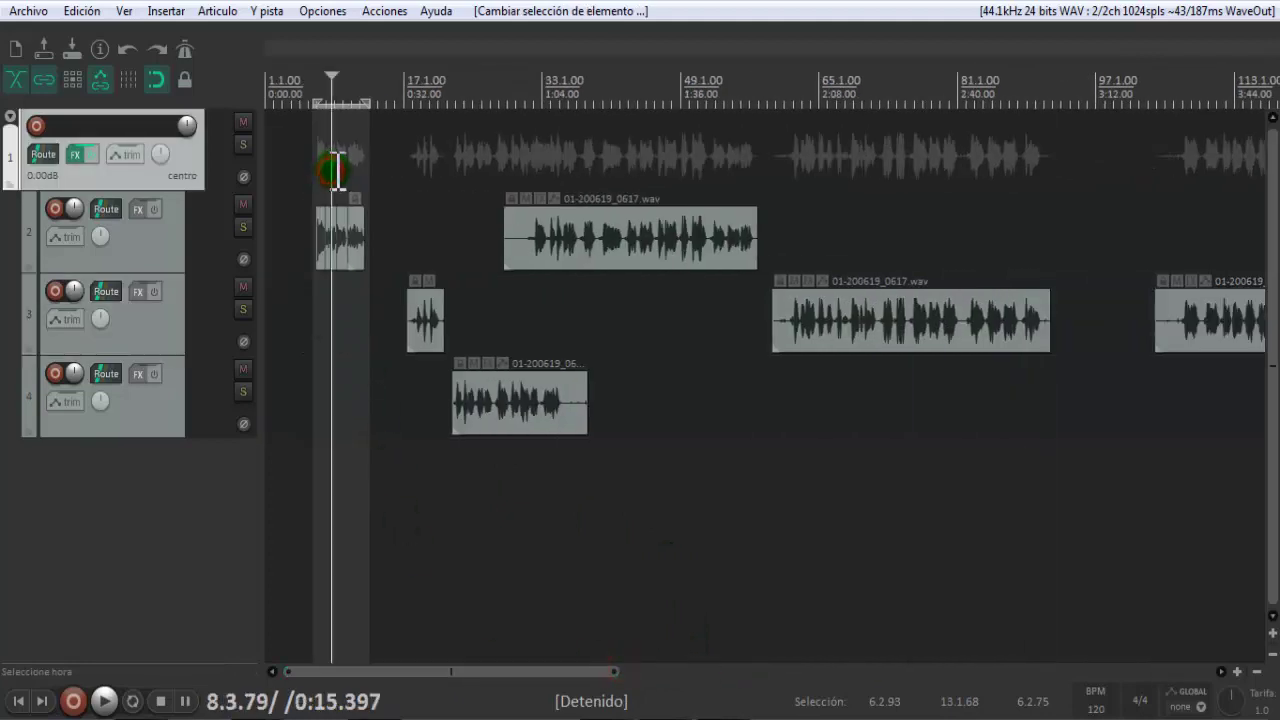
{"action": "scroll", "coordinate": [338, 171], "scroll_direction": "up", "scroll_amount": 4}
{"action": "scroll", "coordinate": [338, 171], "scroll_direction": "up", "scroll_amount": 2}
{"action": "left_click", "coordinate": [929, 290]}
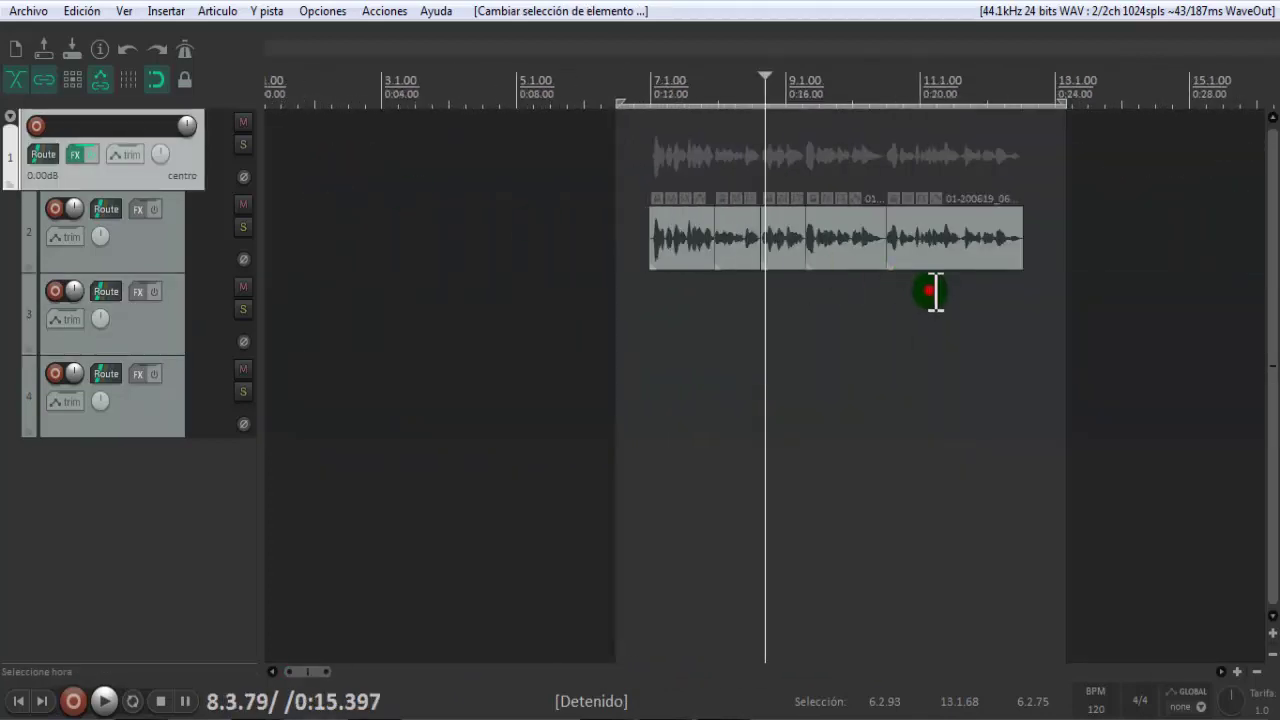
{"action": "left_click", "coordinate": [651, 184]}
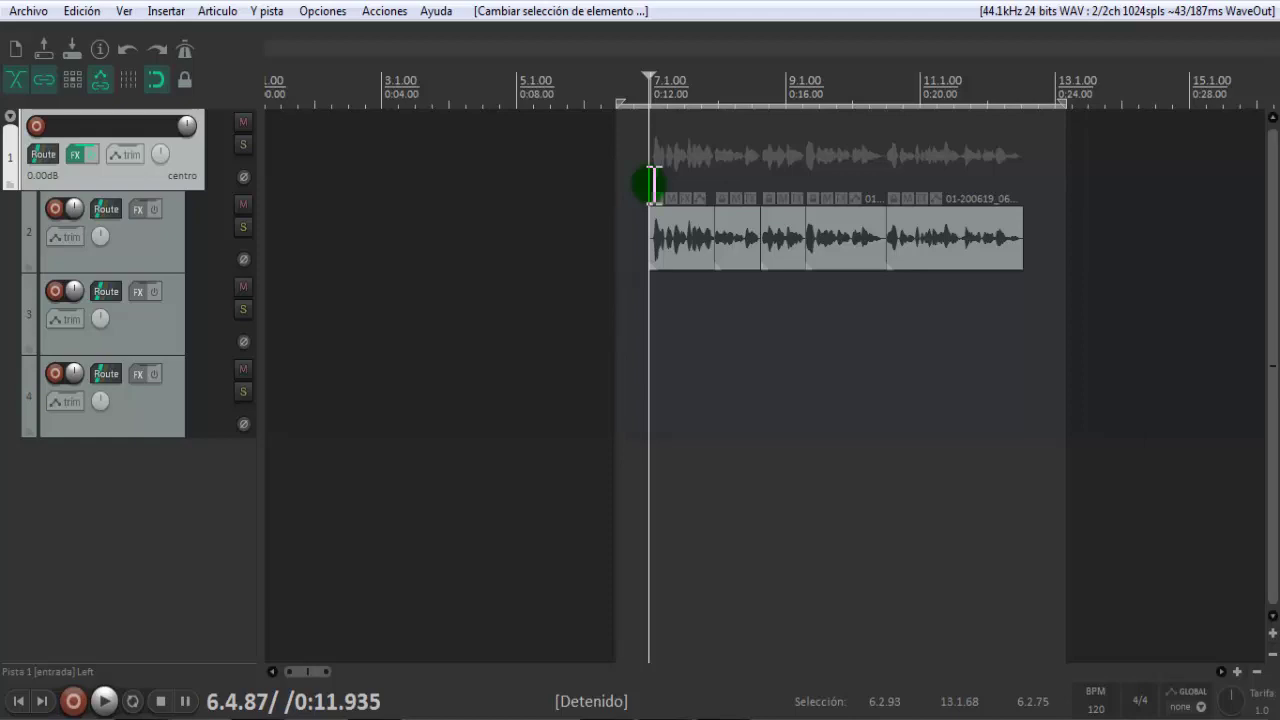
Step: Review track 1's effects chain: Equalize 2, Deft Compressor, Acon Digital Limit, Ozone 5 Exciter and RDeEsser, and close it
{"action": "left_click", "coordinate": [78, 154]}
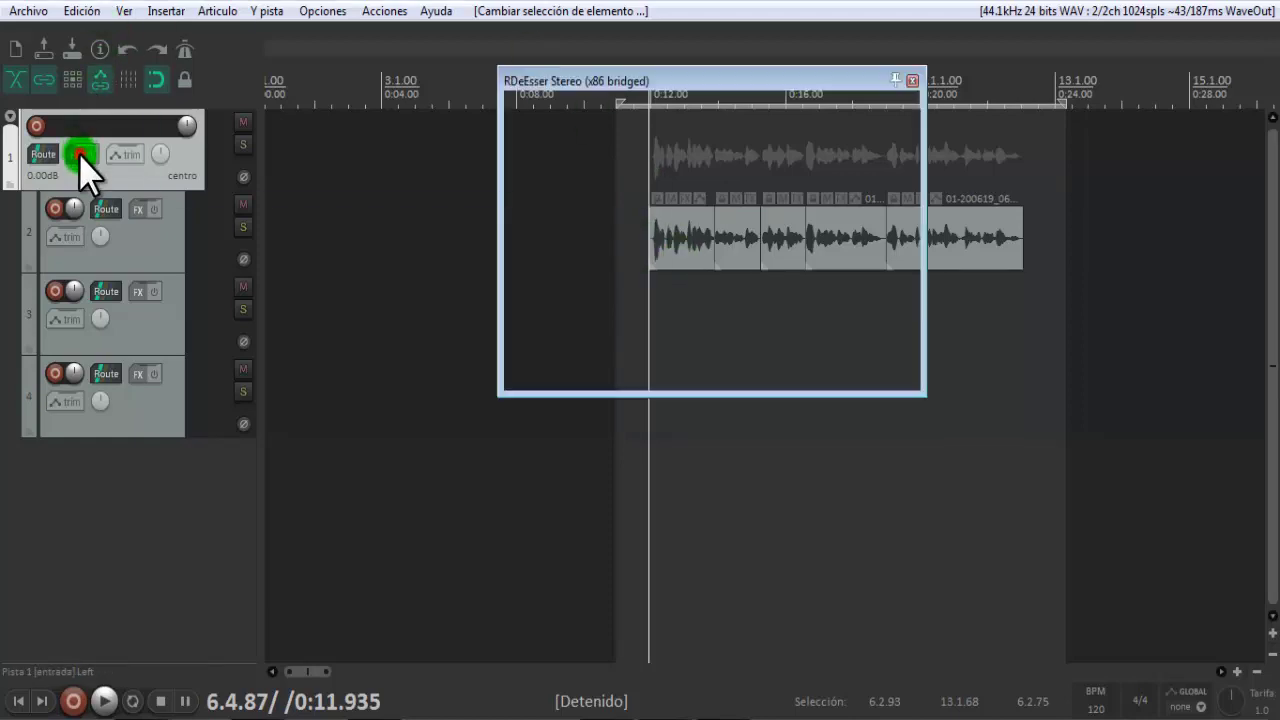
{"action": "left_click", "coordinate": [912, 80]}
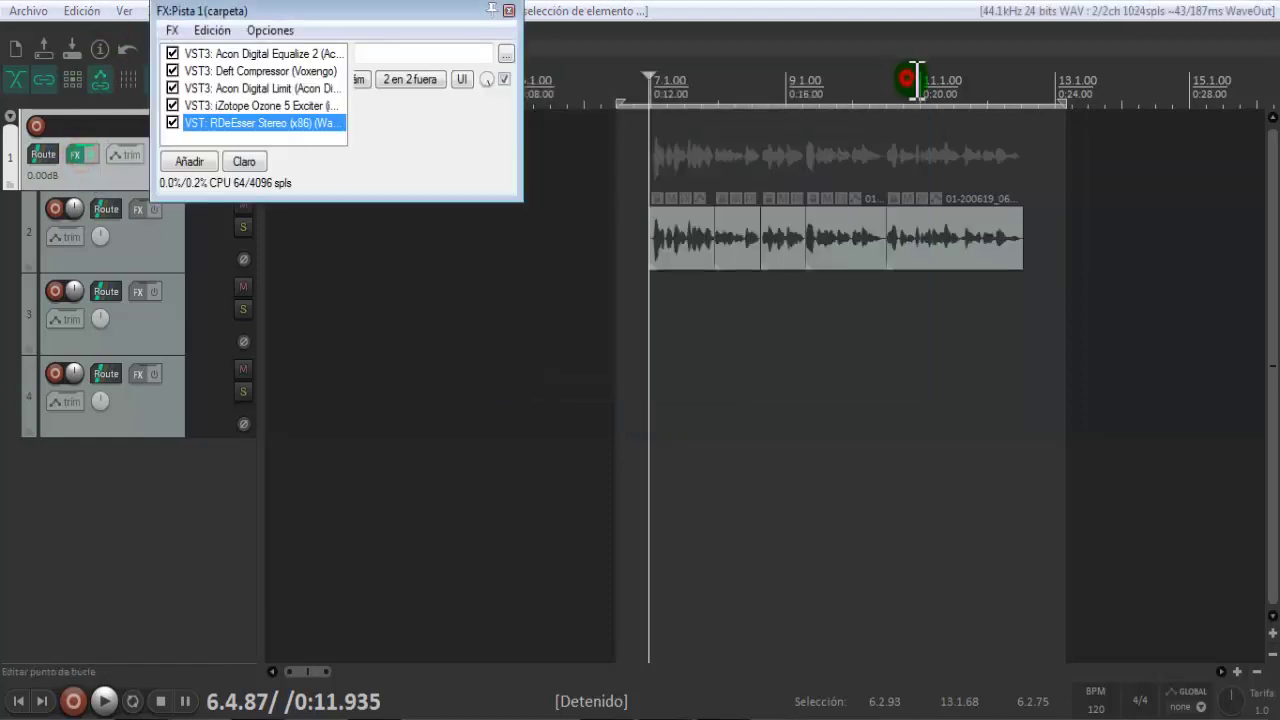
{"action": "left_click", "coordinate": [290, 55]}
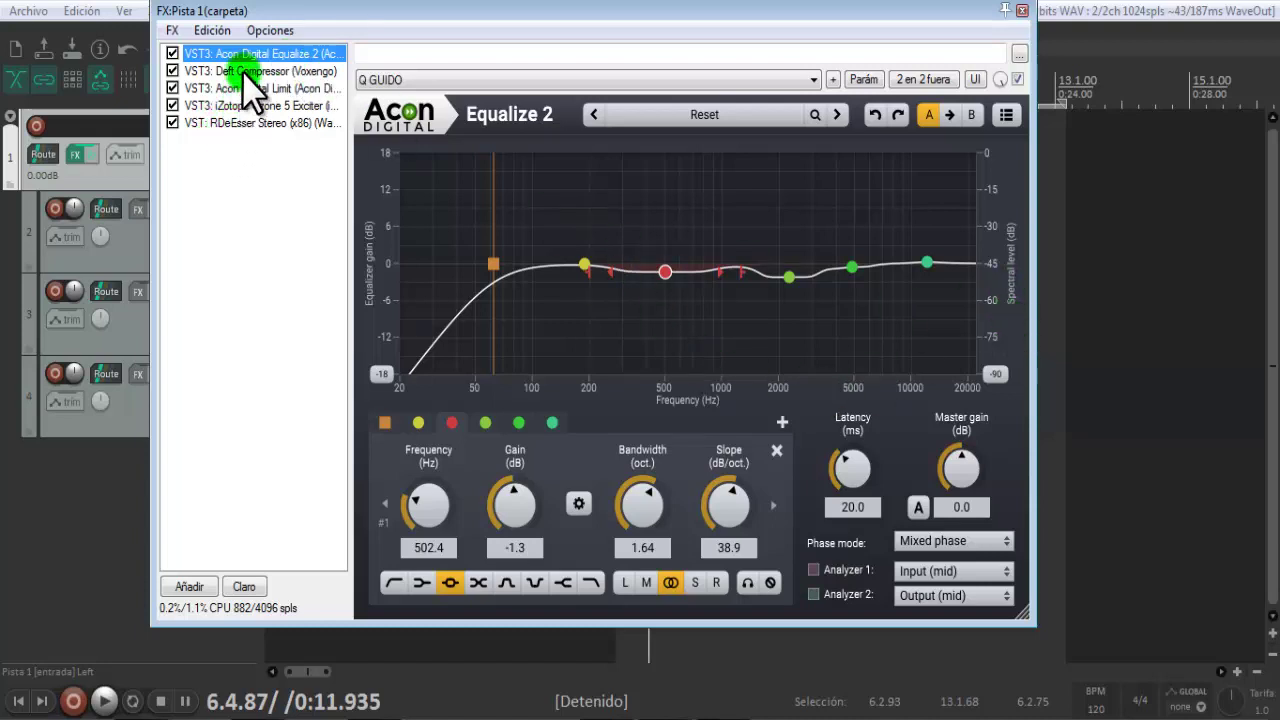
{"action": "left_click", "coordinate": [243, 71]}
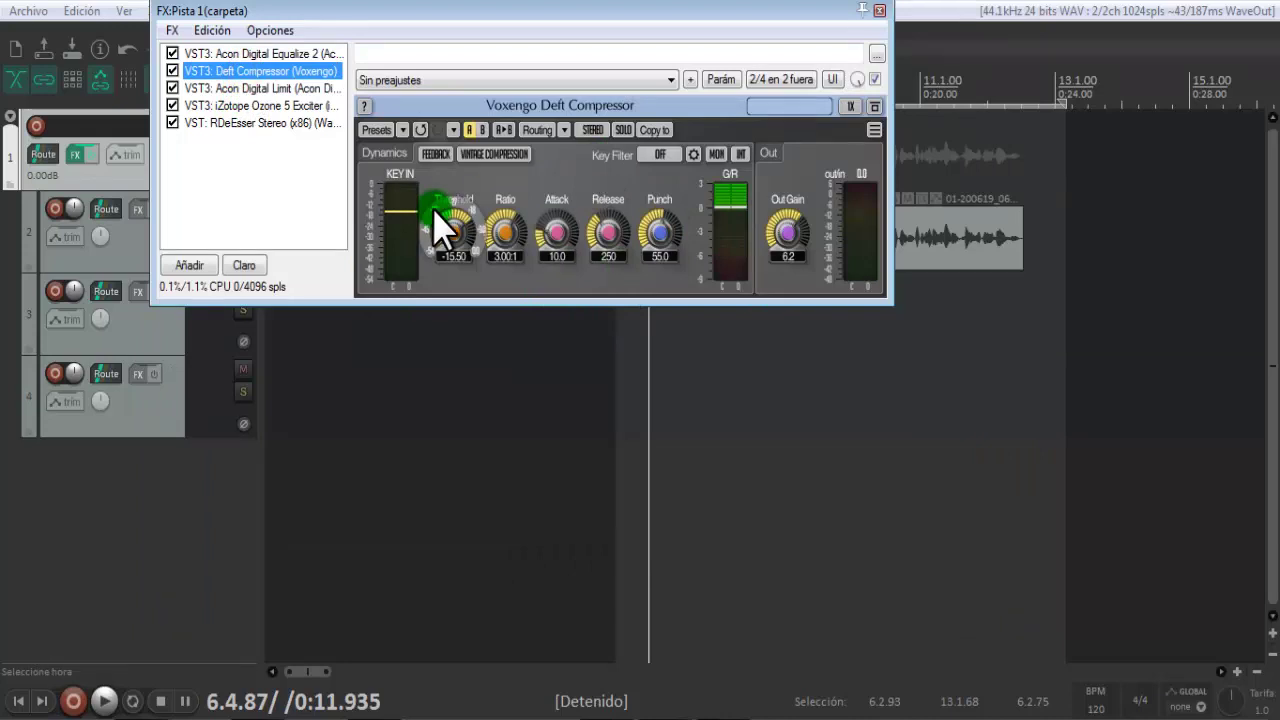
{"action": "left_click", "coordinate": [255, 88]}
{"action": "left_click", "coordinate": [235, 105]}
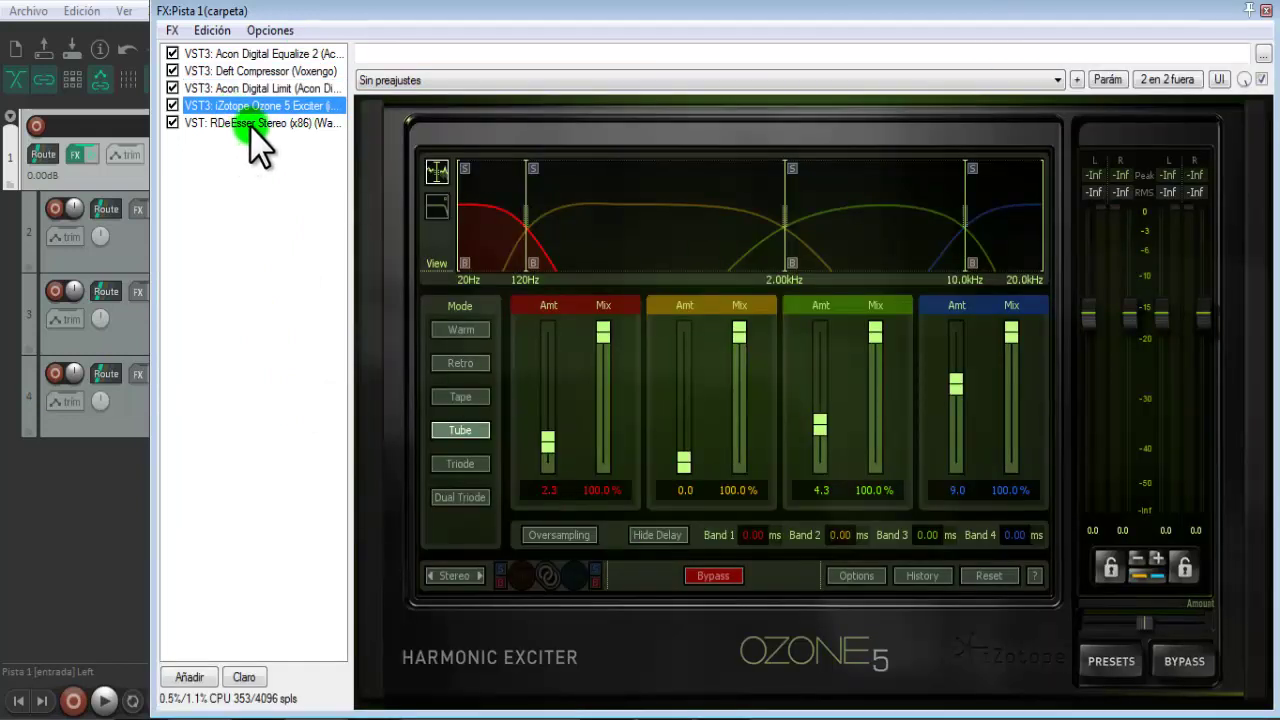
{"action": "left_click", "coordinate": [245, 122]}
{"action": "left_click", "coordinate": [913, 80]}
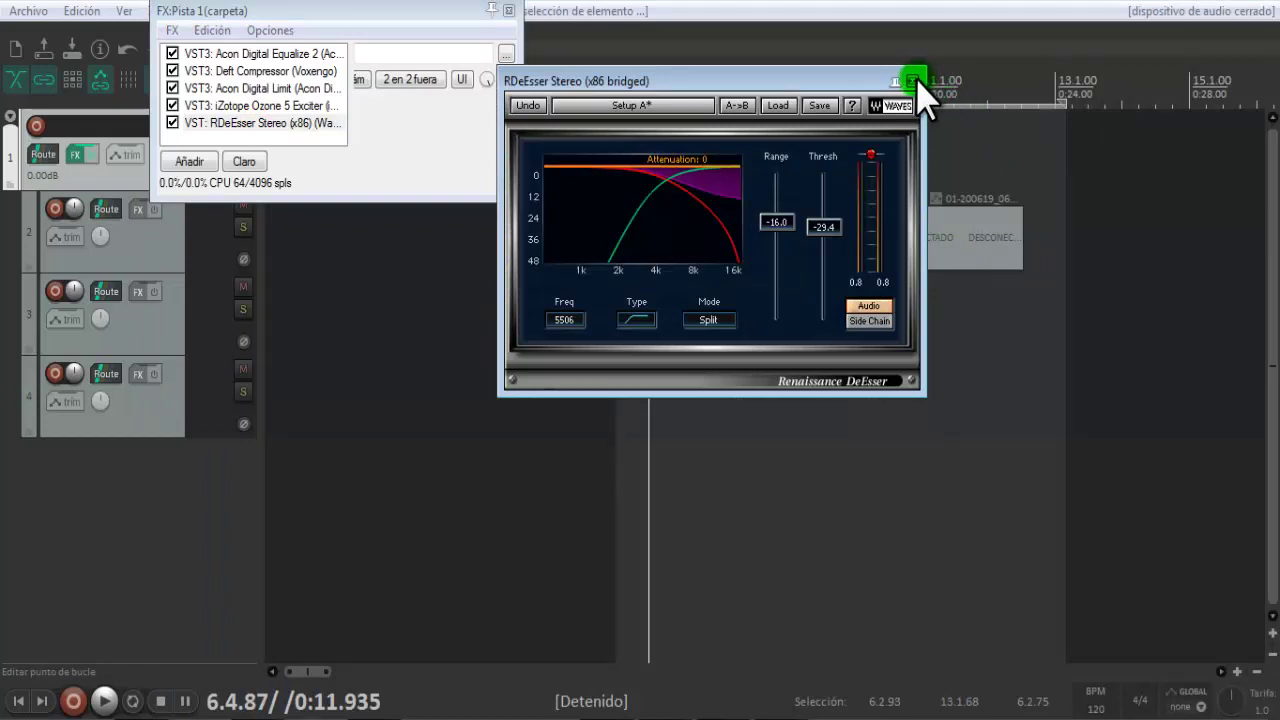
{"action": "left_click", "coordinate": [508, 11]}
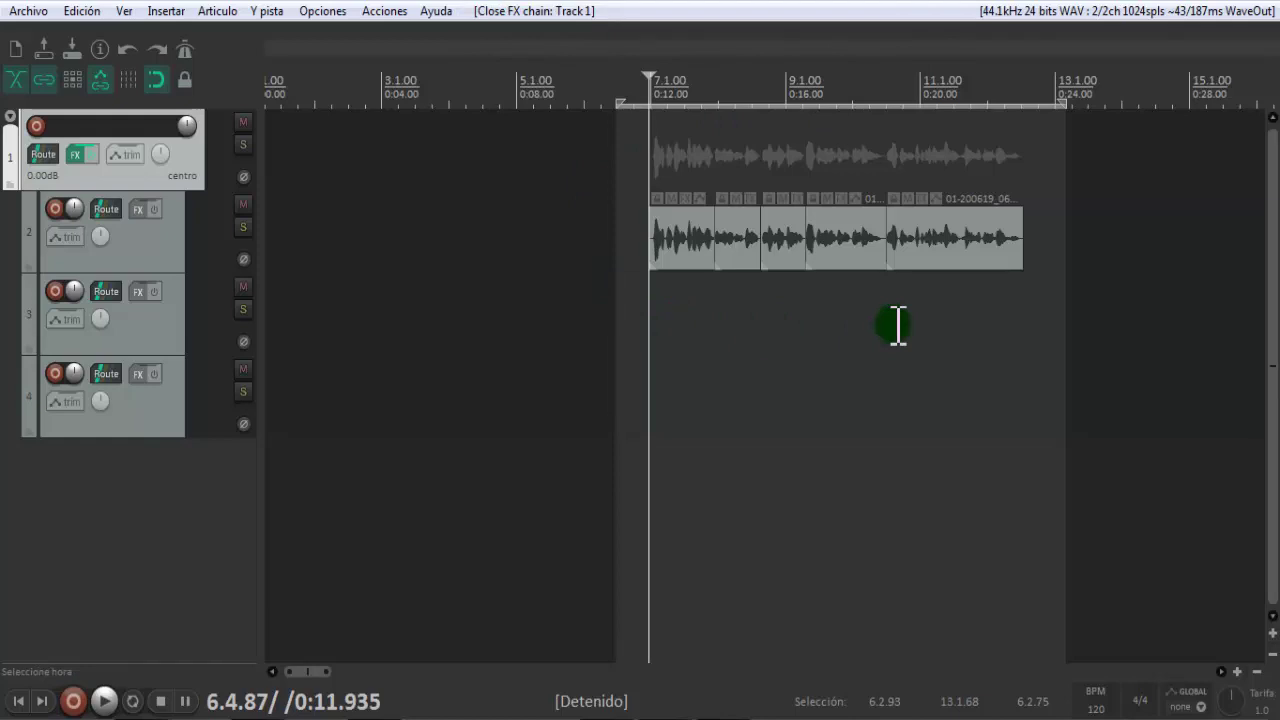
Step: Shrink the time selection to a sliver just before the first clip on track 2, from 6.4.65 to 6.4.70
{"action": "left_click", "coordinate": [1018, 262]}
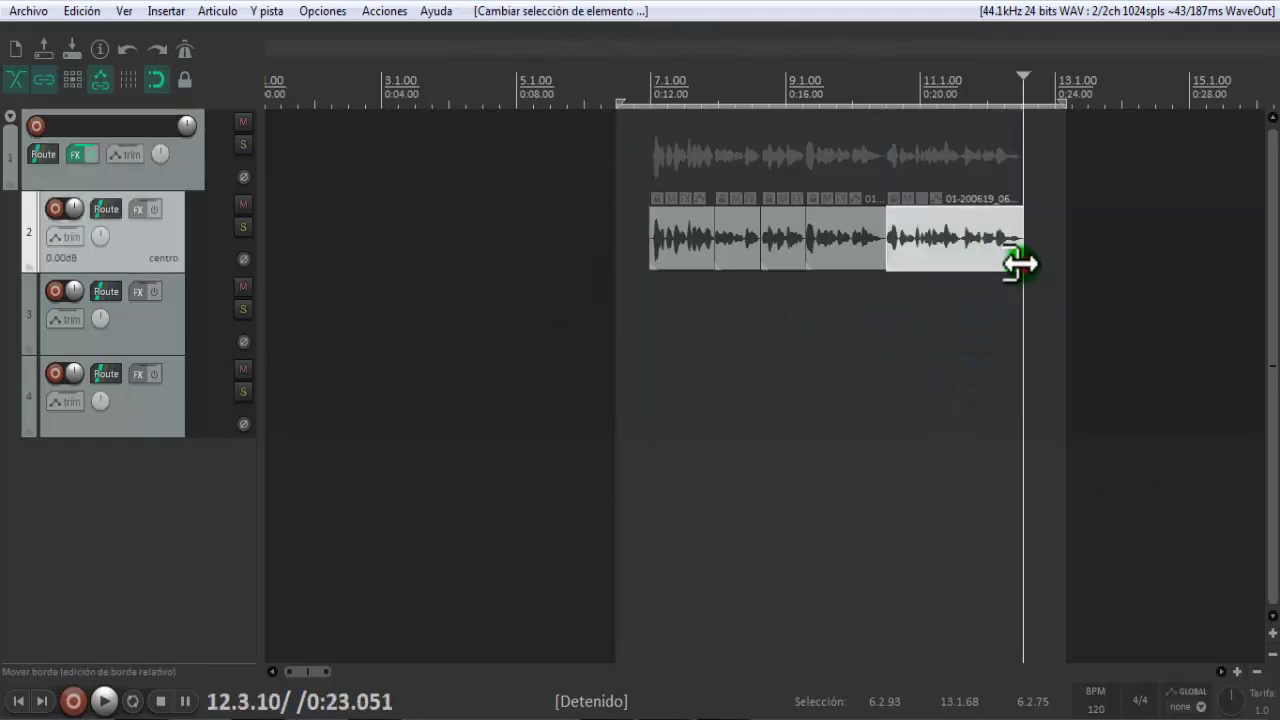
{"action": "left_click", "coordinate": [859, 329]}
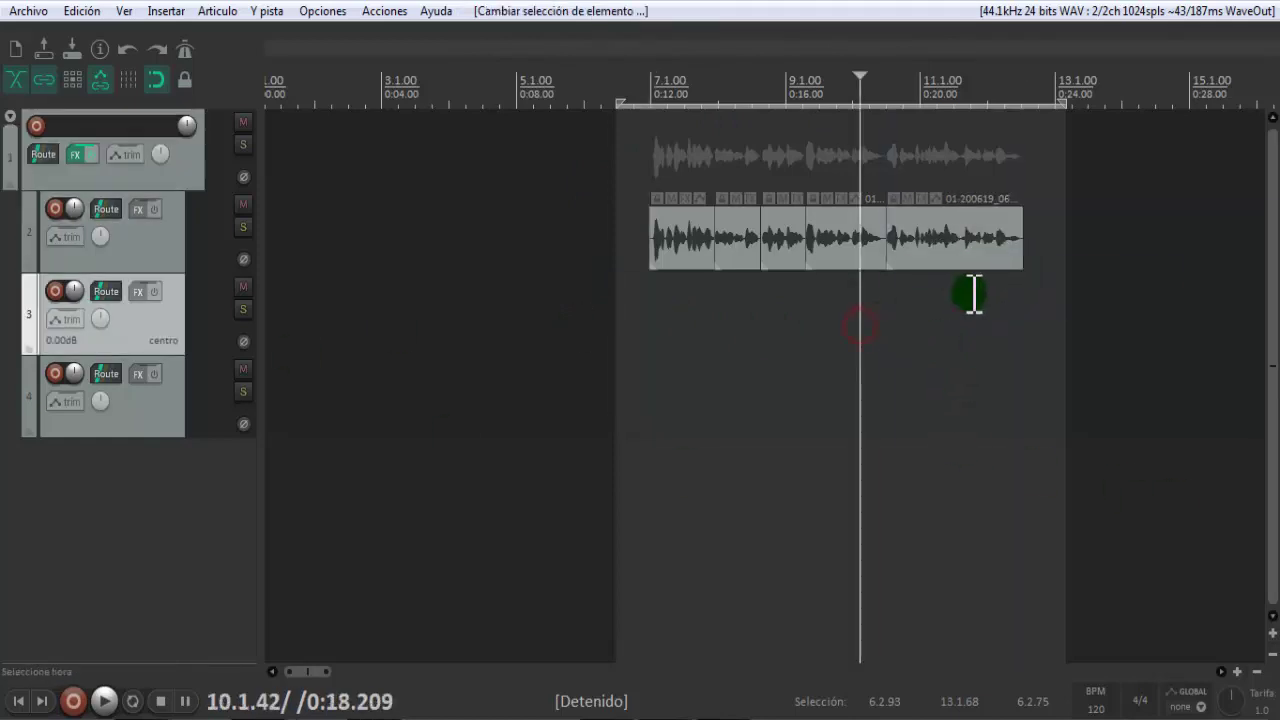
{"action": "left_click", "coordinate": [1093, 300]}
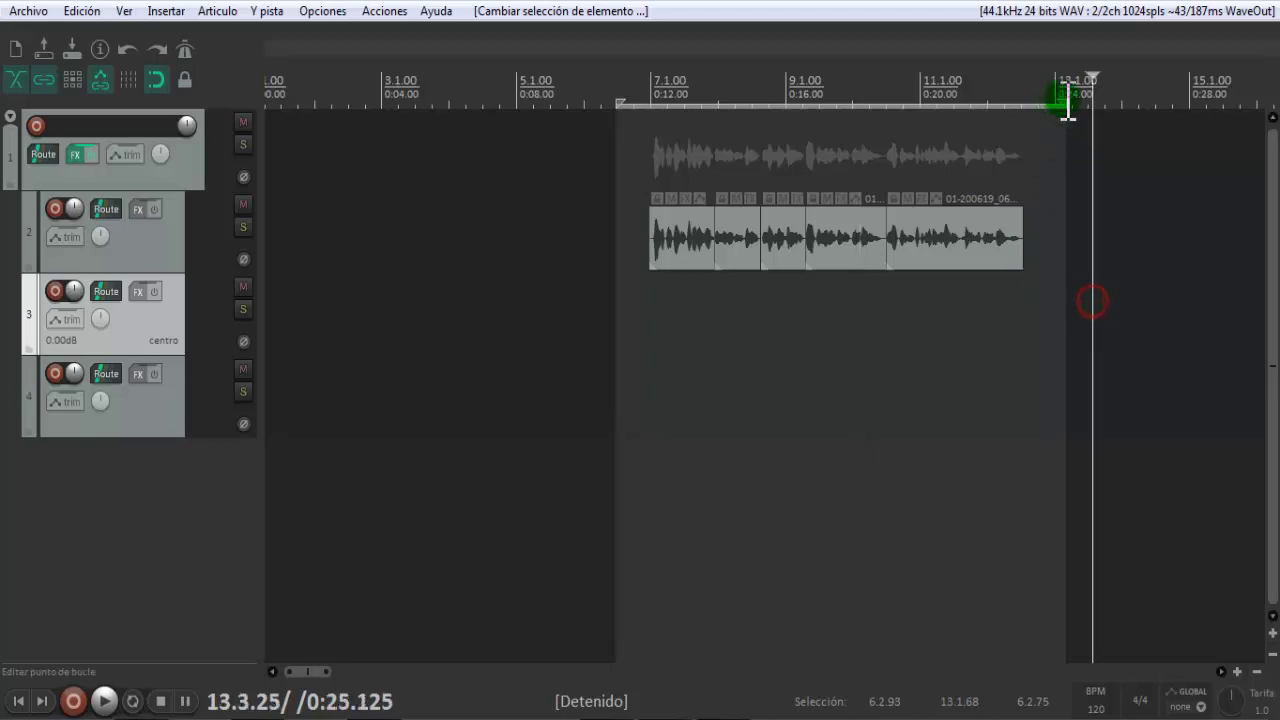
{"action": "left_click_drag", "start_coordinate": [1063, 103], "coordinate": [645, 98]}
{"action": "left_click", "coordinate": [631, 114]}
{"action": "left_click", "coordinate": [628, 103]}
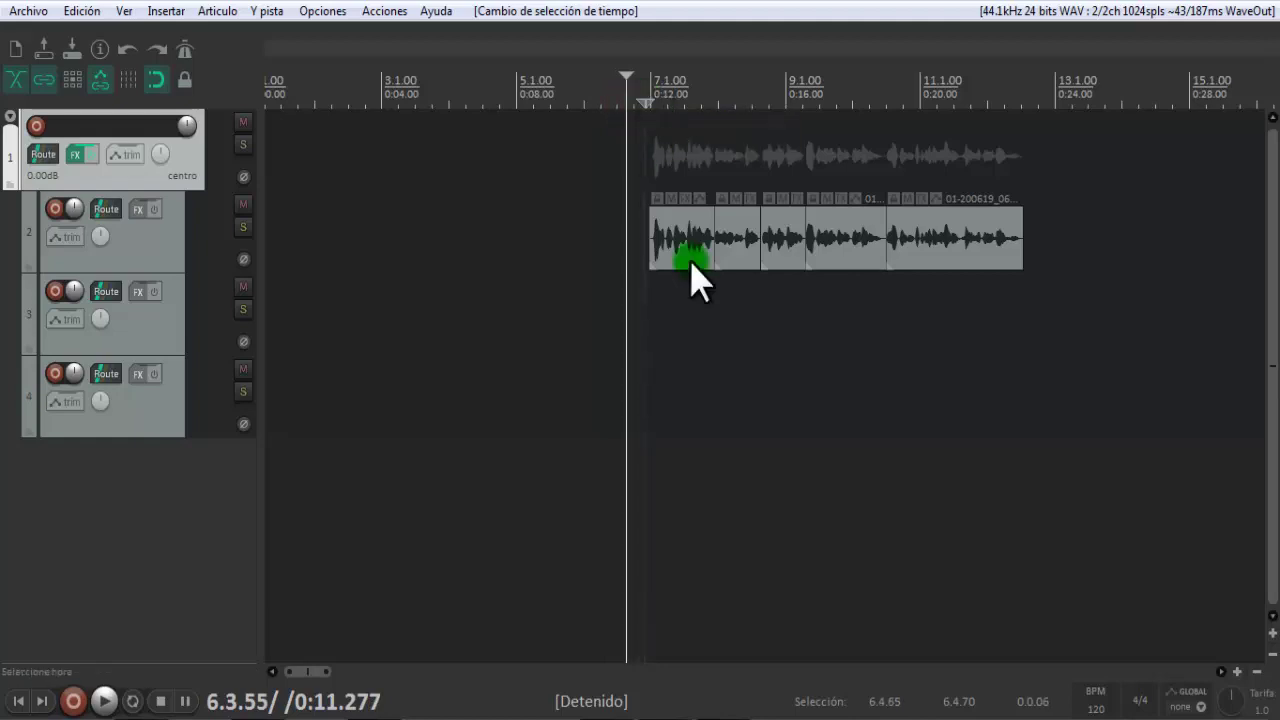
Step: Place the edit cursor just before the first clip on track 2, at 6.4.65
{"action": "left_click", "coordinate": [729, 332]}
{"action": "left_click", "coordinate": [652, 214]}
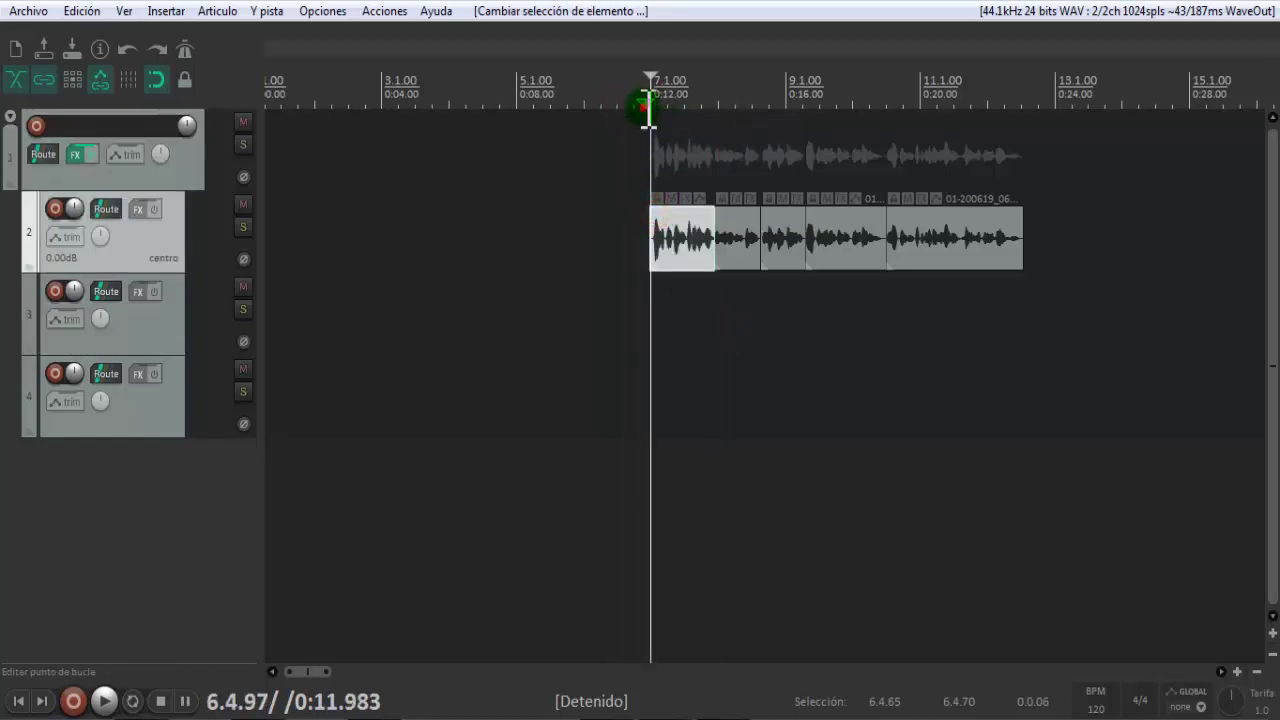
{"action": "left_click", "coordinate": [646, 108]}
{"action": "scroll", "coordinate": [903, 449], "scroll_direction": "up", "scroll_amount": 1}
{"action": "scroll", "coordinate": [900, 449], "scroll_direction": "down", "scroll_amount": 1}
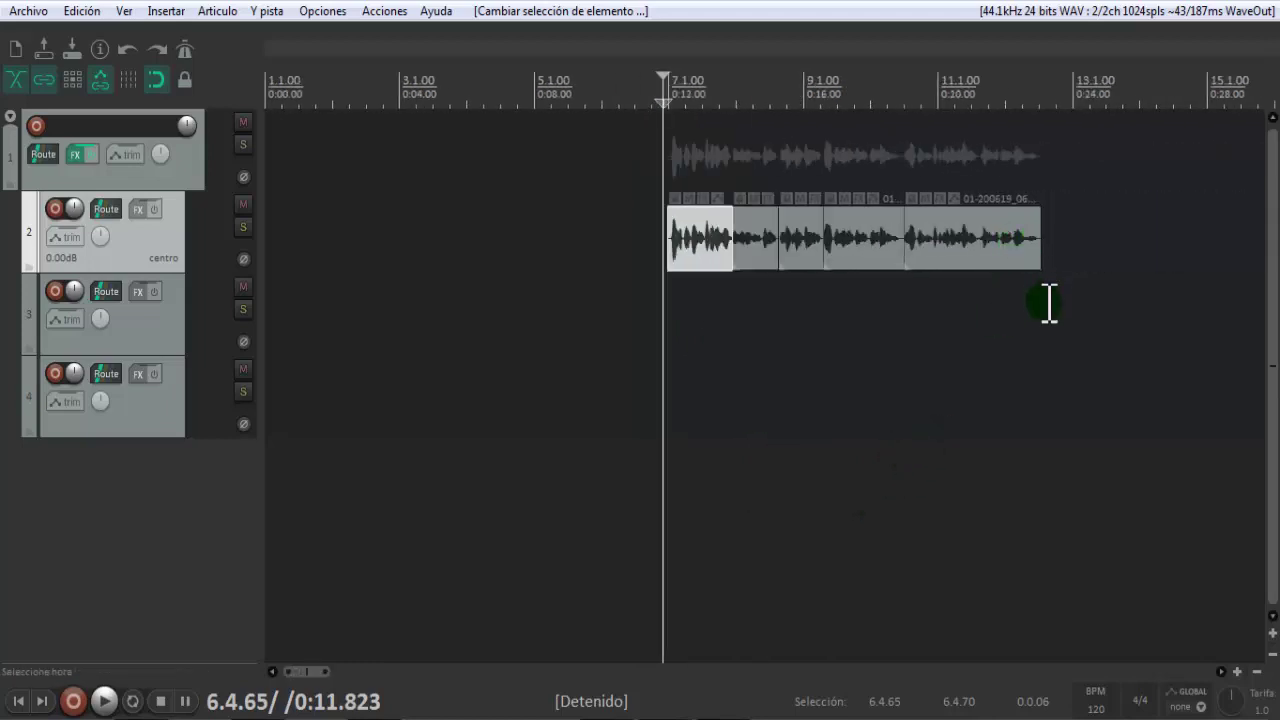
Step: Place the edit cursor just past the end of the last clip in the track 2 group, at about 0:23.2
{"action": "scroll", "coordinate": [1049, 303], "scroll_direction": "up", "scroll_amount": 3}
{"action": "left_click_drag", "start_coordinate": [299, 670], "coordinate": [314, 674]}
{"action": "scroll", "coordinate": [651, 243], "scroll_direction": "down", "scroll_amount": 2}
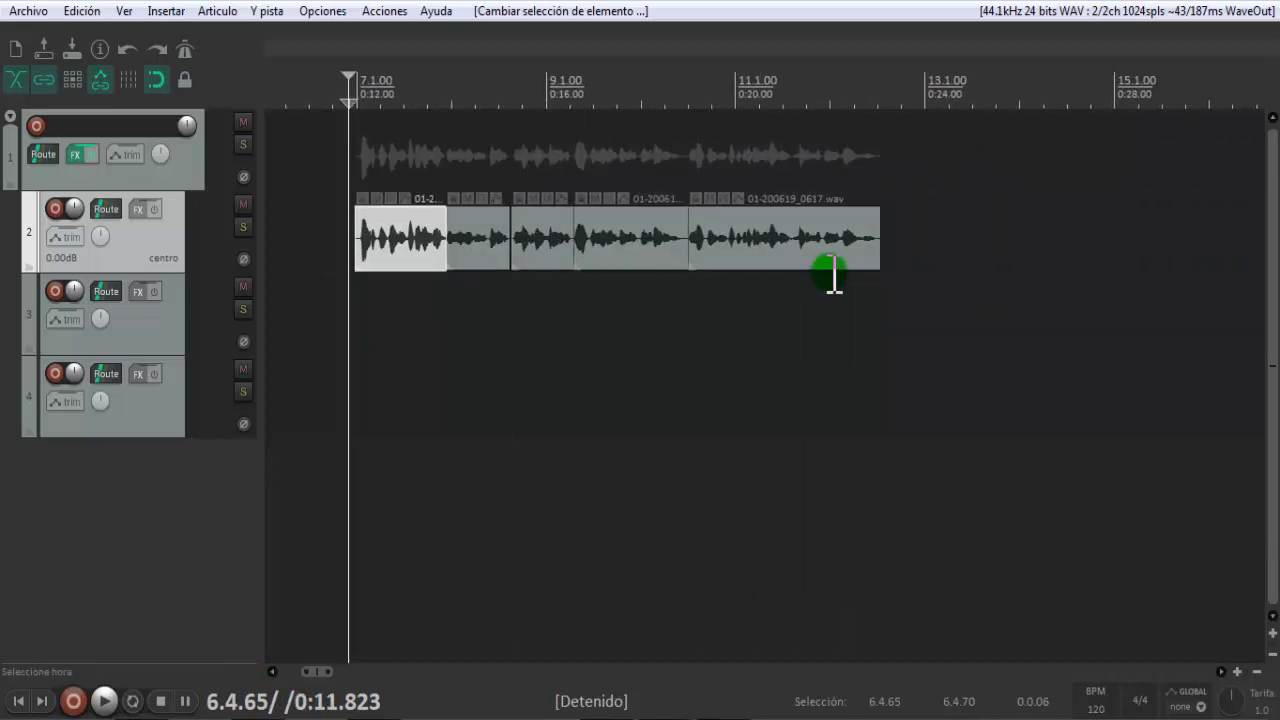
{"action": "left_click", "coordinate": [888, 314]}
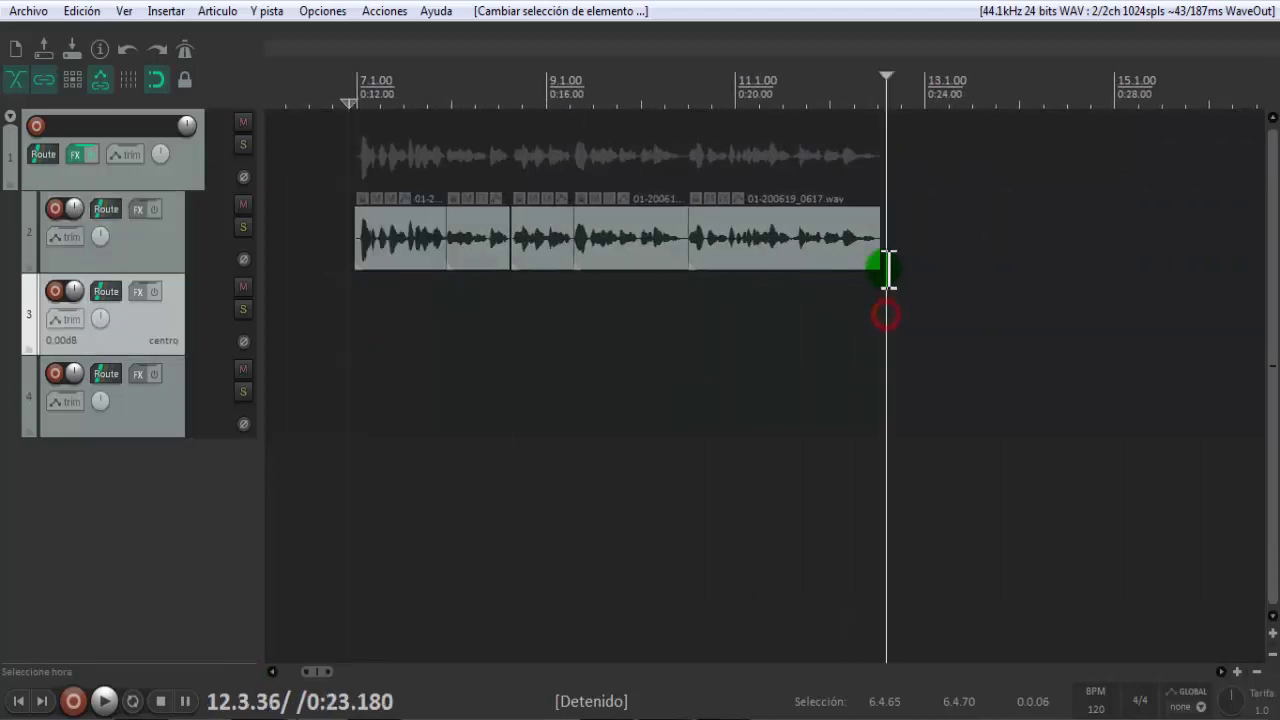
Step: Make a time selection spanning the track 2 clip group, from 7.1.01 to 12.3.28, and trim its start to 7.1.09
{"action": "left_click", "coordinate": [884, 197]}
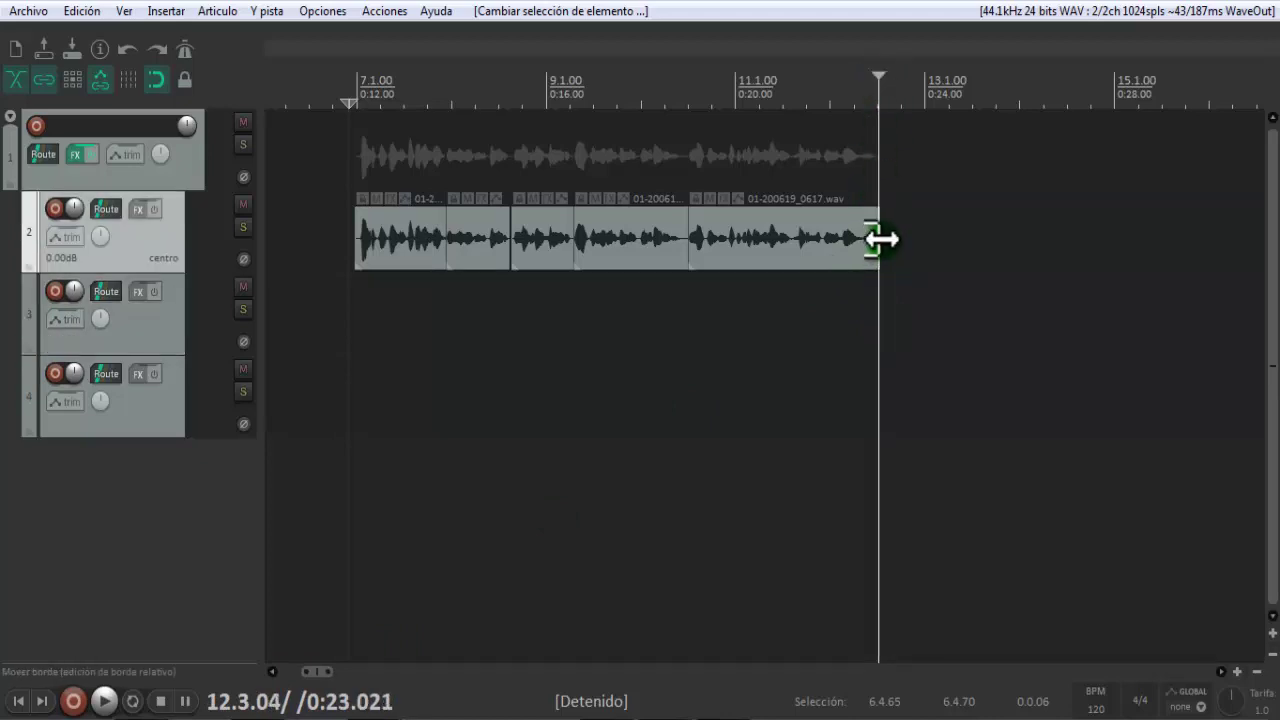
{"action": "left_click_drag", "start_coordinate": [887, 237], "coordinate": [362, 237]}
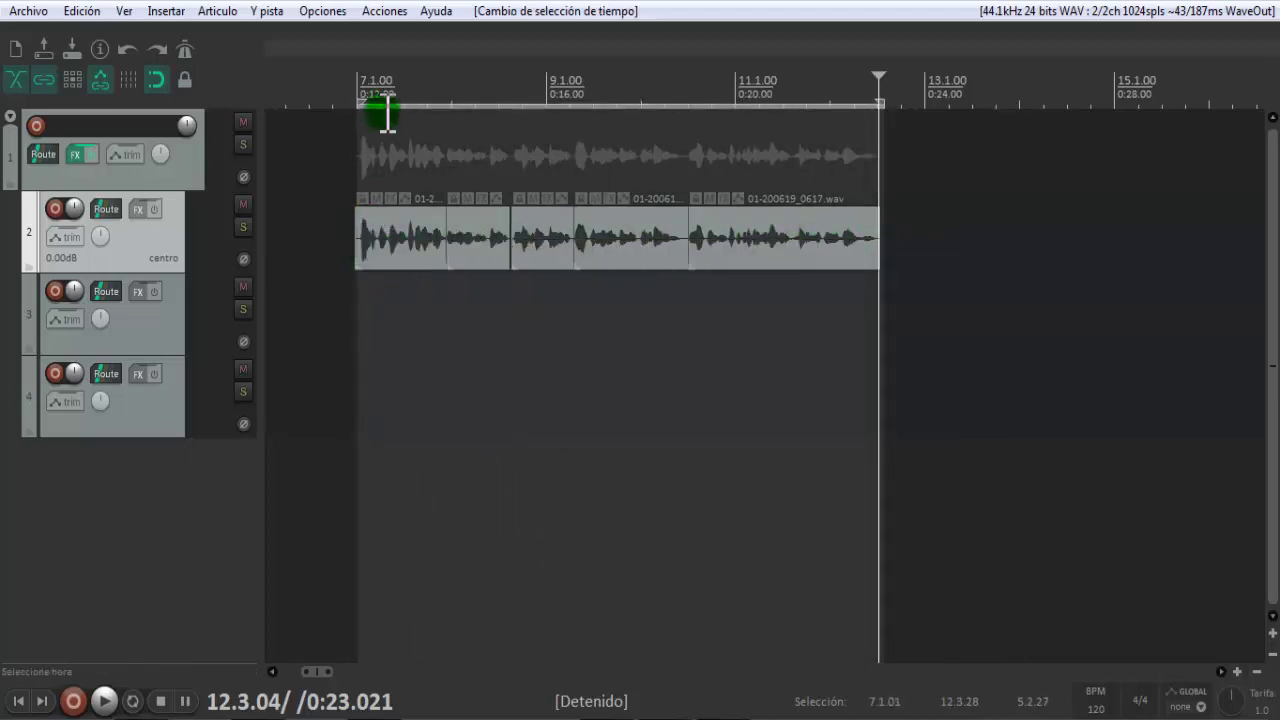
{"action": "key", "text": "space"}
{"action": "key", "text": "space"}
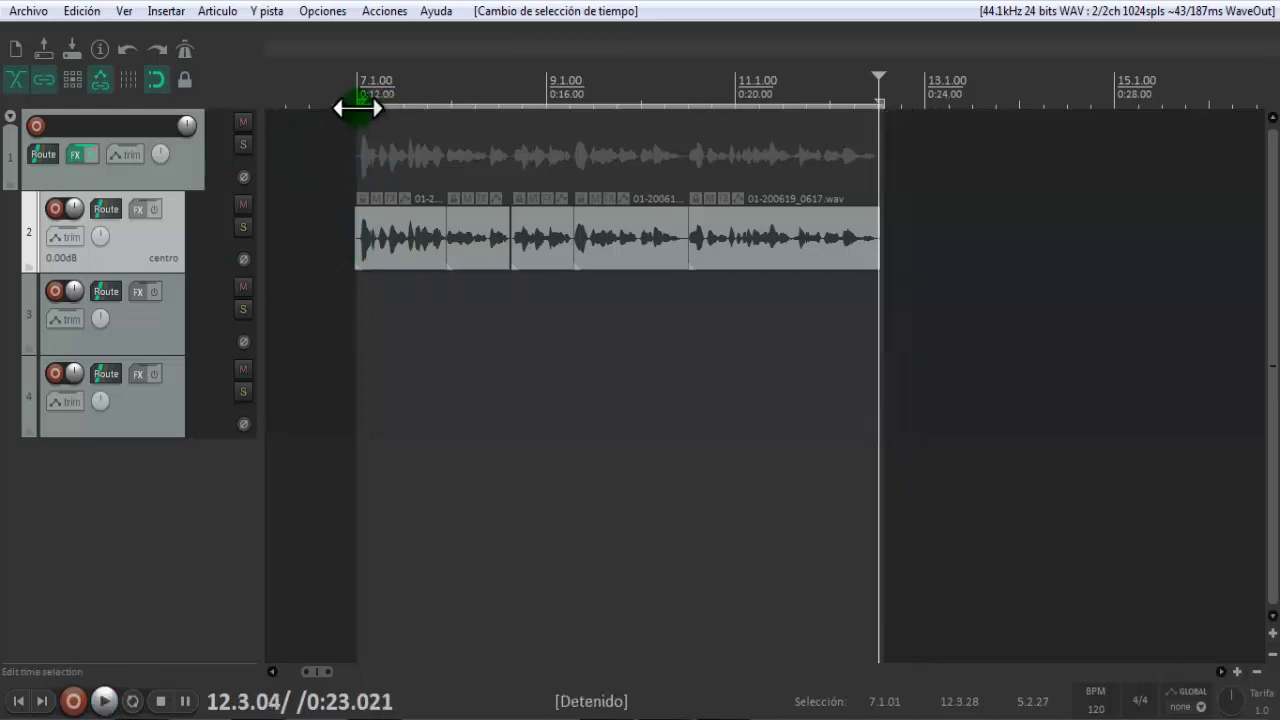
{"action": "key", "text": "space"}
{"action": "key", "text": "space"}
{"action": "left_click_drag", "start_coordinate": [358, 108], "coordinate": [360, 108]}
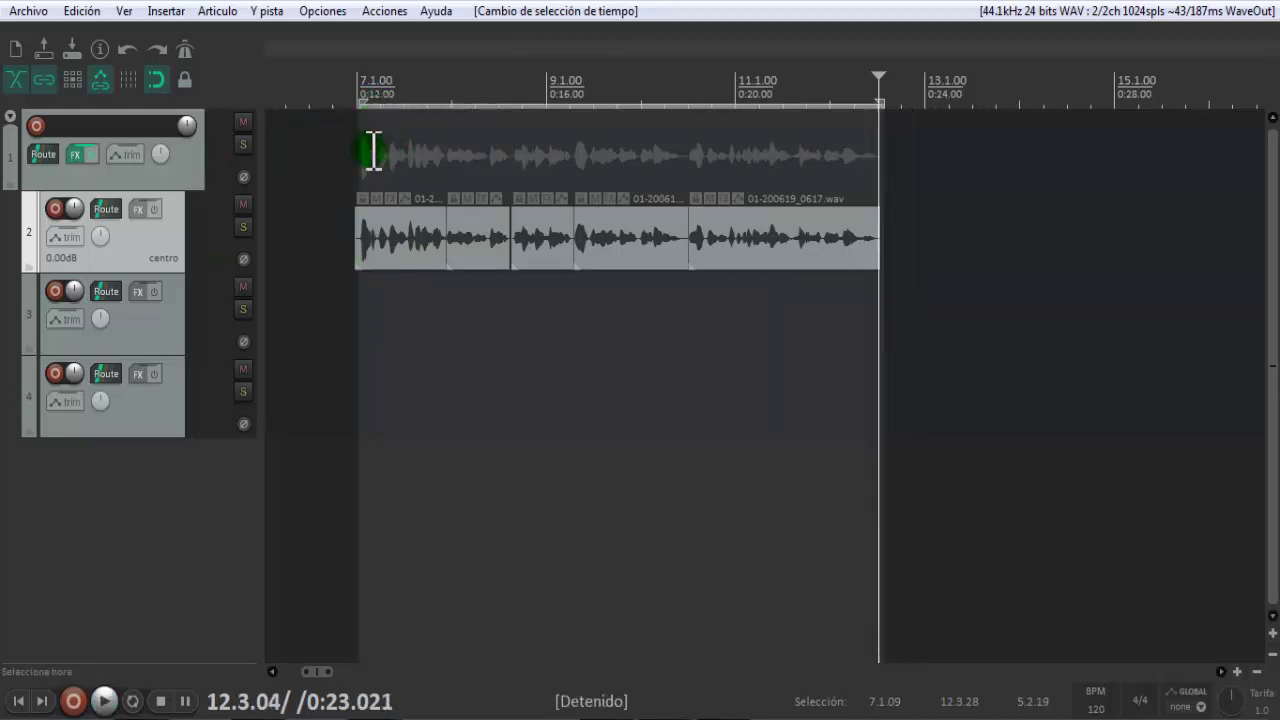
Step: Place the edit cursor at 7.1.25 and play the opening of the track 2 group to check the start point
{"action": "left_click", "coordinate": [368, 148]}
{"action": "key", "text": "space"}
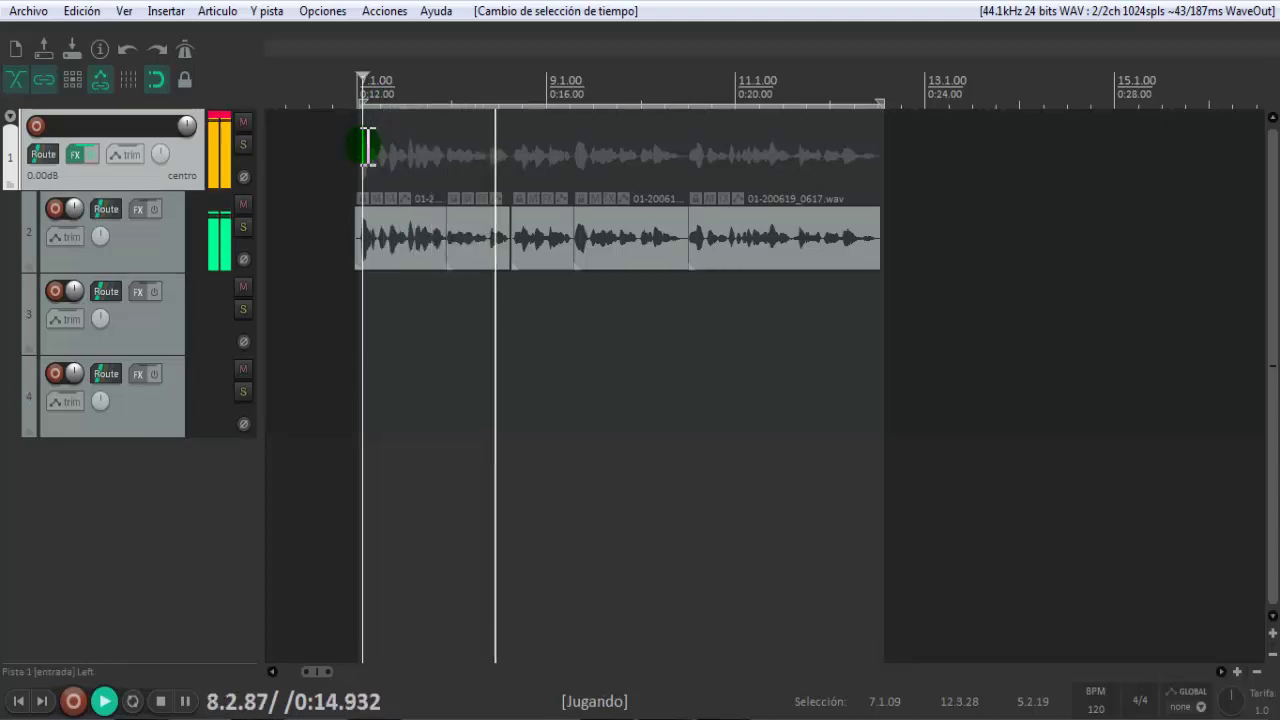
{"action": "key", "text": "space"}
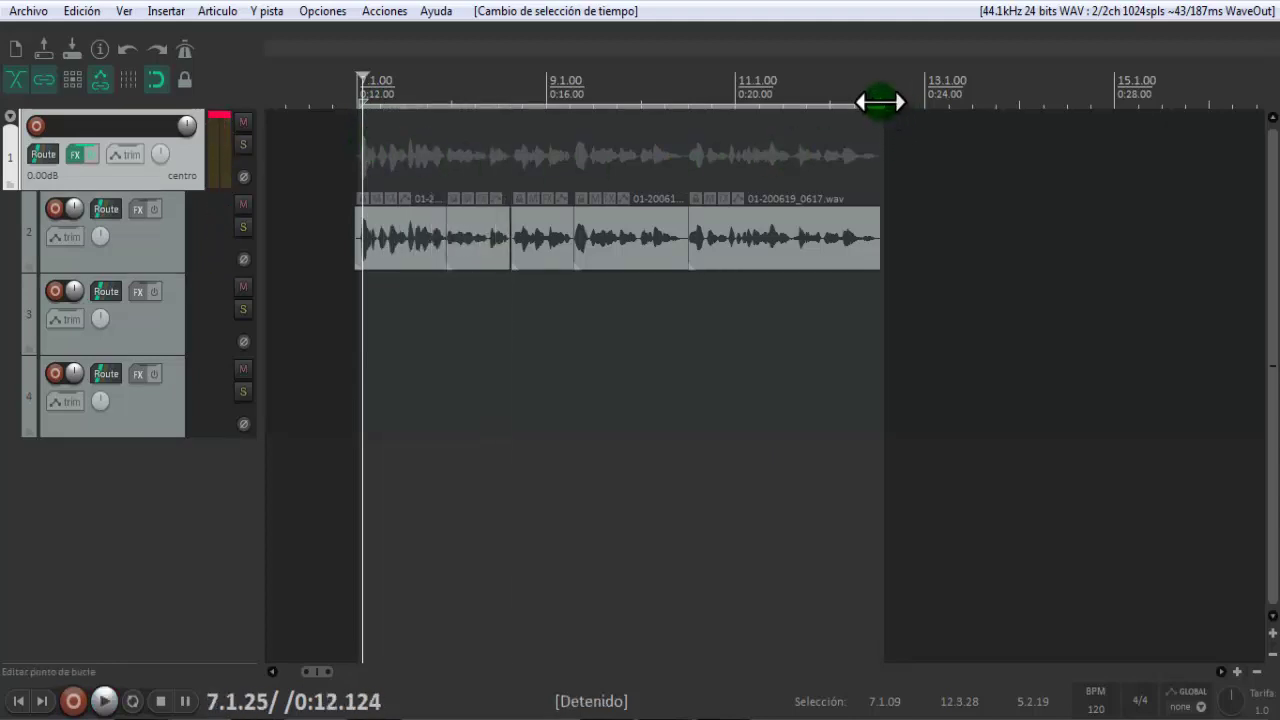
Step: Refine the time selection so it runs from 6.4.97 to 12.3.20
{"action": "left_click_drag", "start_coordinate": [879, 102], "coordinate": [881, 102]}
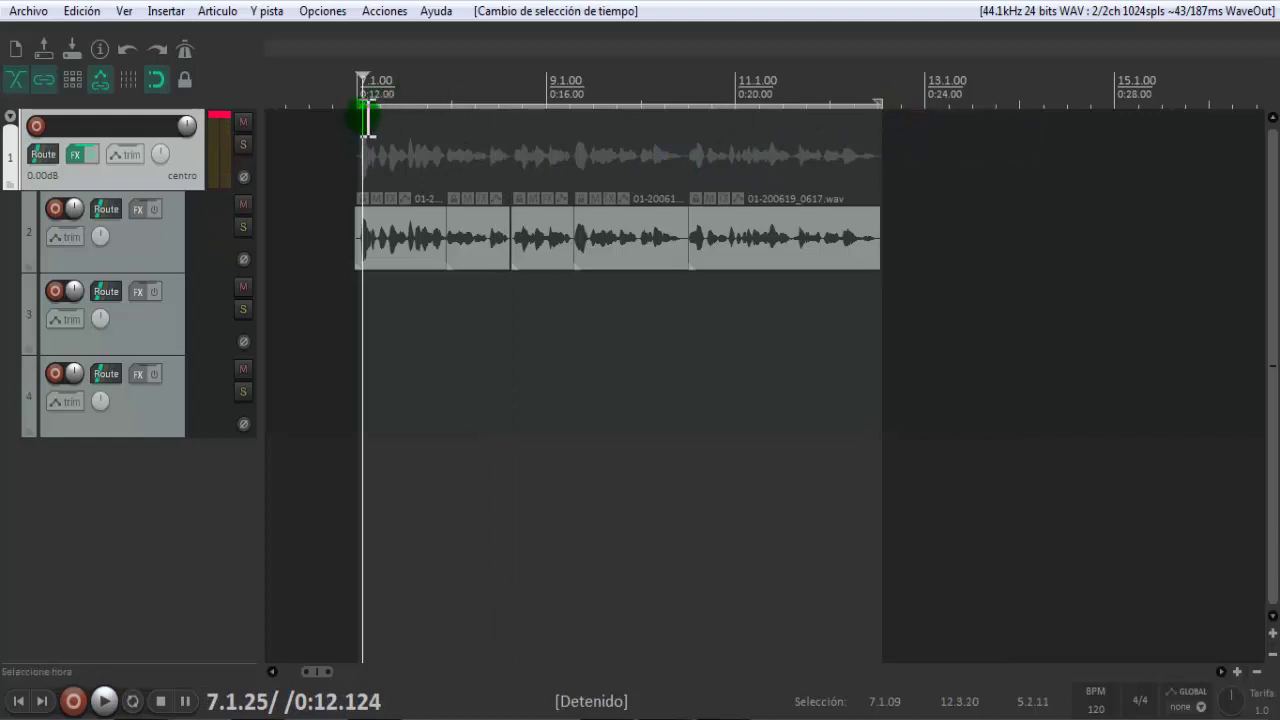
{"action": "left_click_drag", "start_coordinate": [358, 104], "coordinate": [360, 104]}
{"action": "left_click_drag", "start_coordinate": [351, 105], "coordinate": [356, 105]}
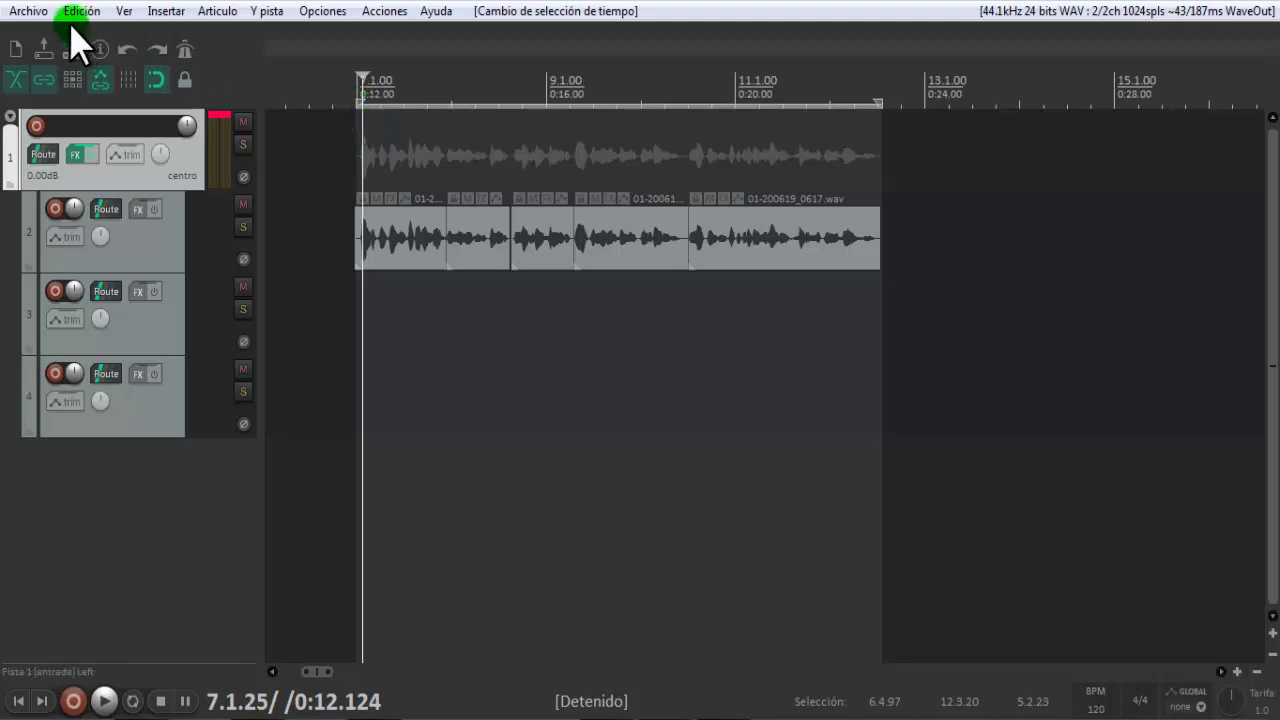
Step: Open the project's render settings and set the bounds to Selección de tiempo
{"action": "left_click", "coordinate": [27, 11]}
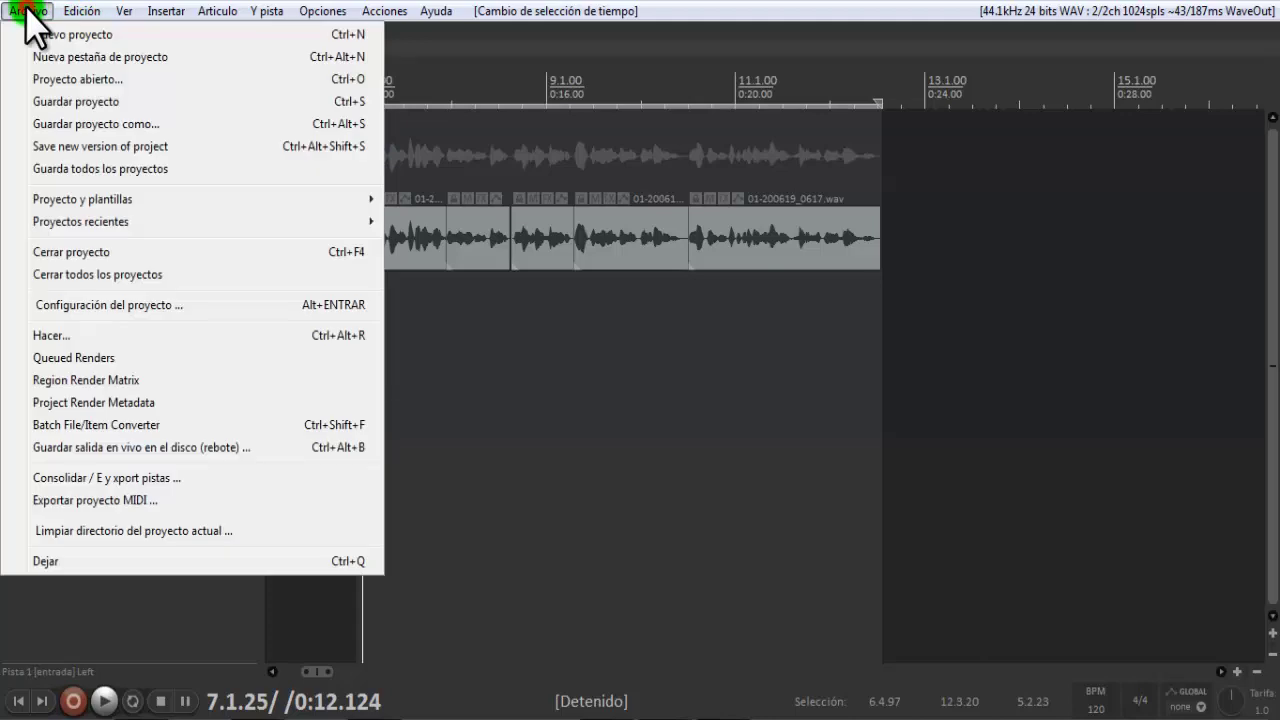
{"action": "left_click", "coordinate": [122, 337]}
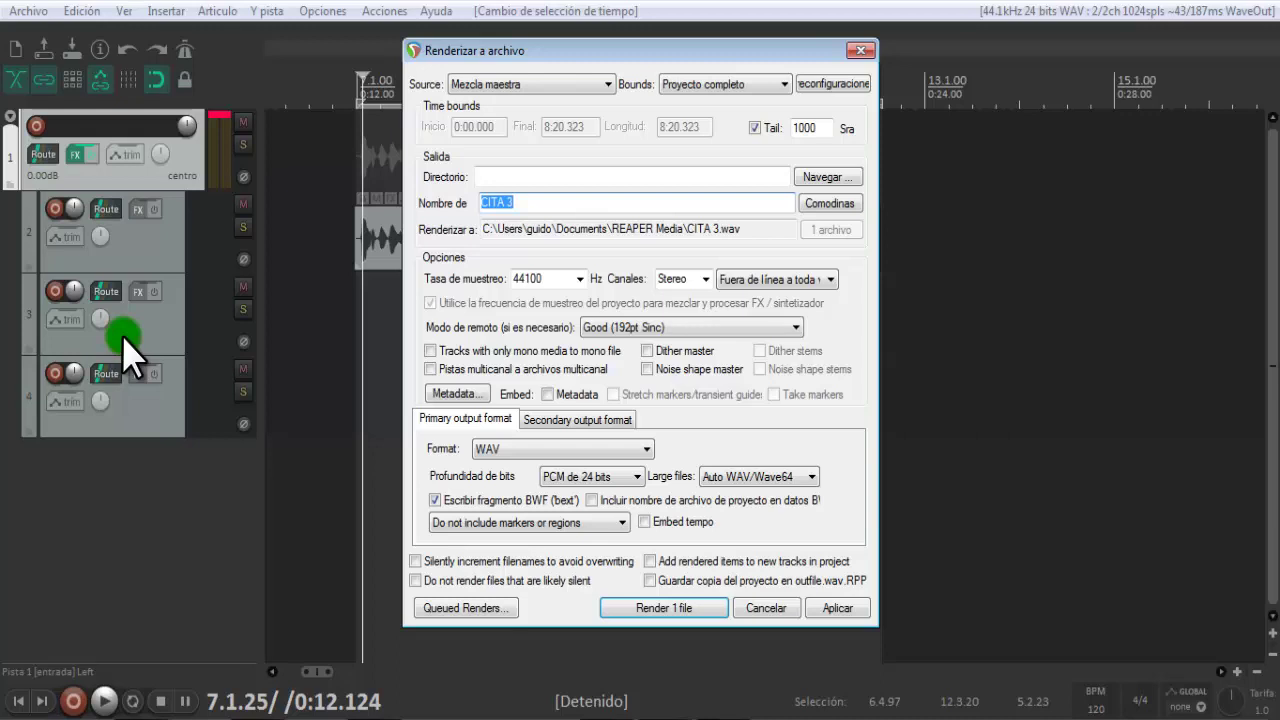
{"action": "left_click", "coordinate": [496, 88]}
{"action": "left_click", "coordinate": [494, 96]}
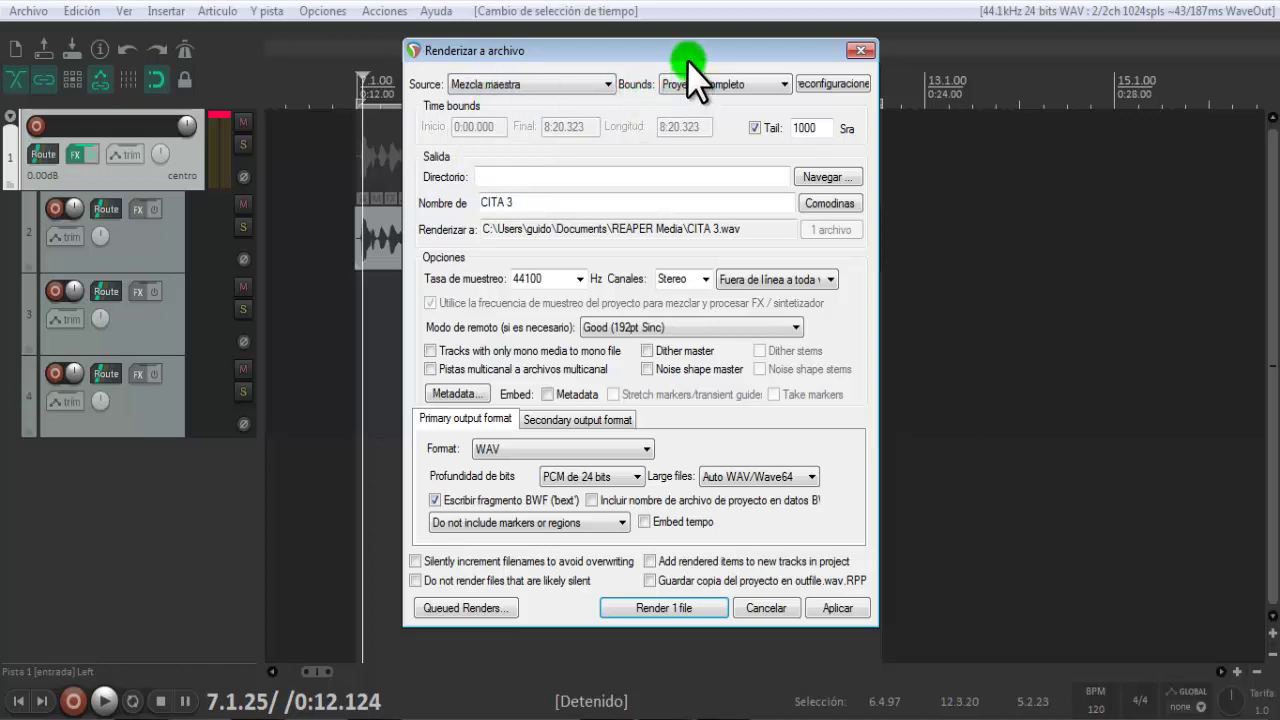
{"action": "left_click_drag", "start_coordinate": [687, 60], "coordinate": [615, 60]}
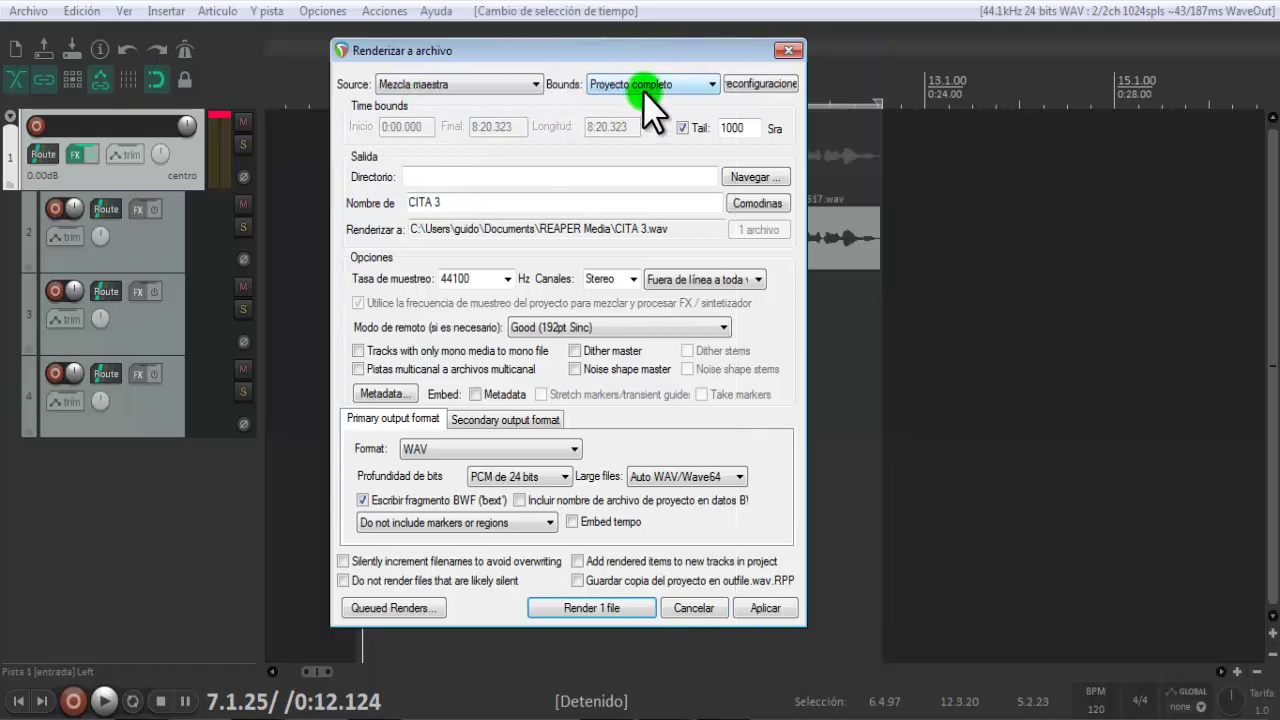
{"action": "left_click", "coordinate": [643, 88]}
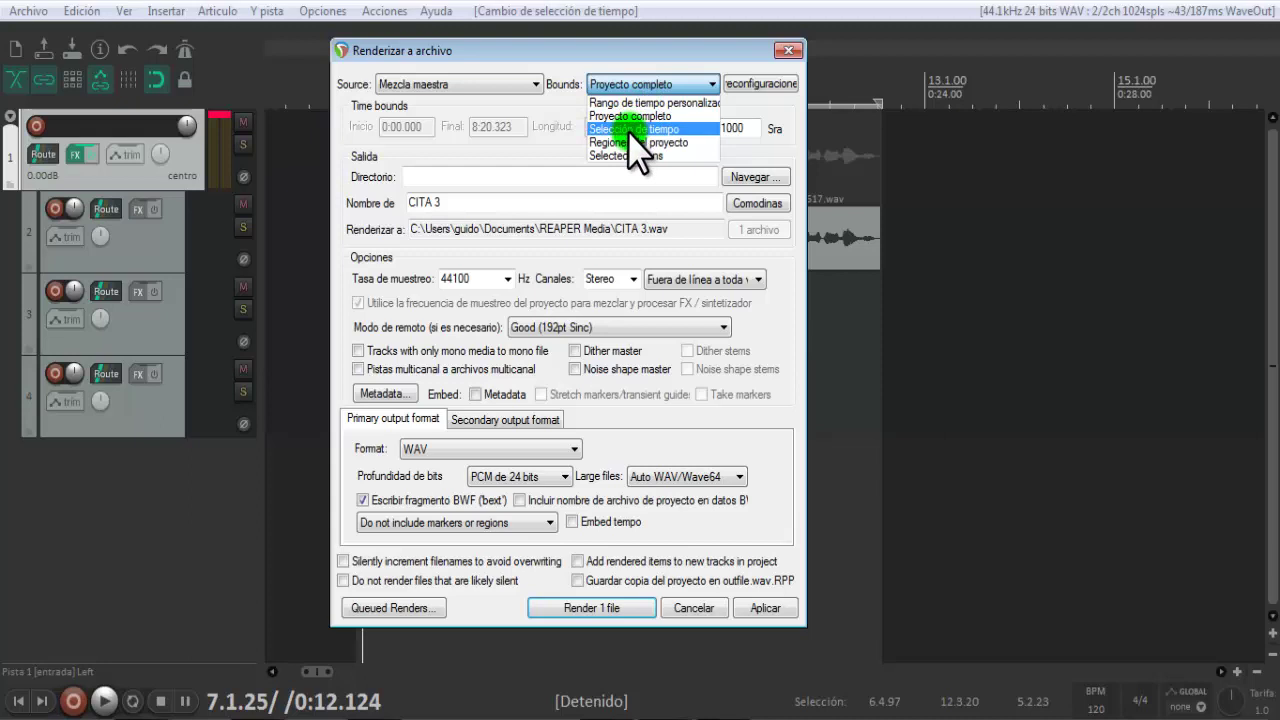
{"action": "left_click", "coordinate": [630, 129]}
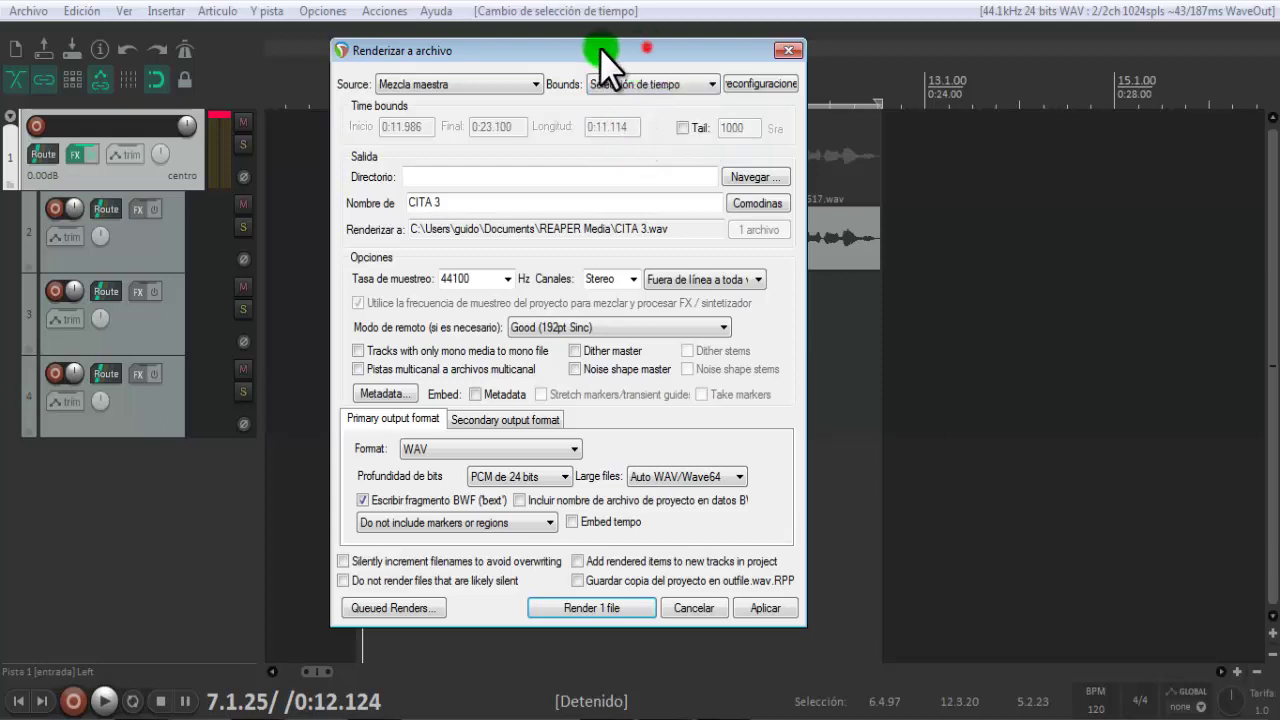
Step: Switch the render bounds to Proyecto completo and look over the extent of the whole project on the timeline
{"action": "left_click_drag", "start_coordinate": [603, 55], "coordinate": [1216, 55]}
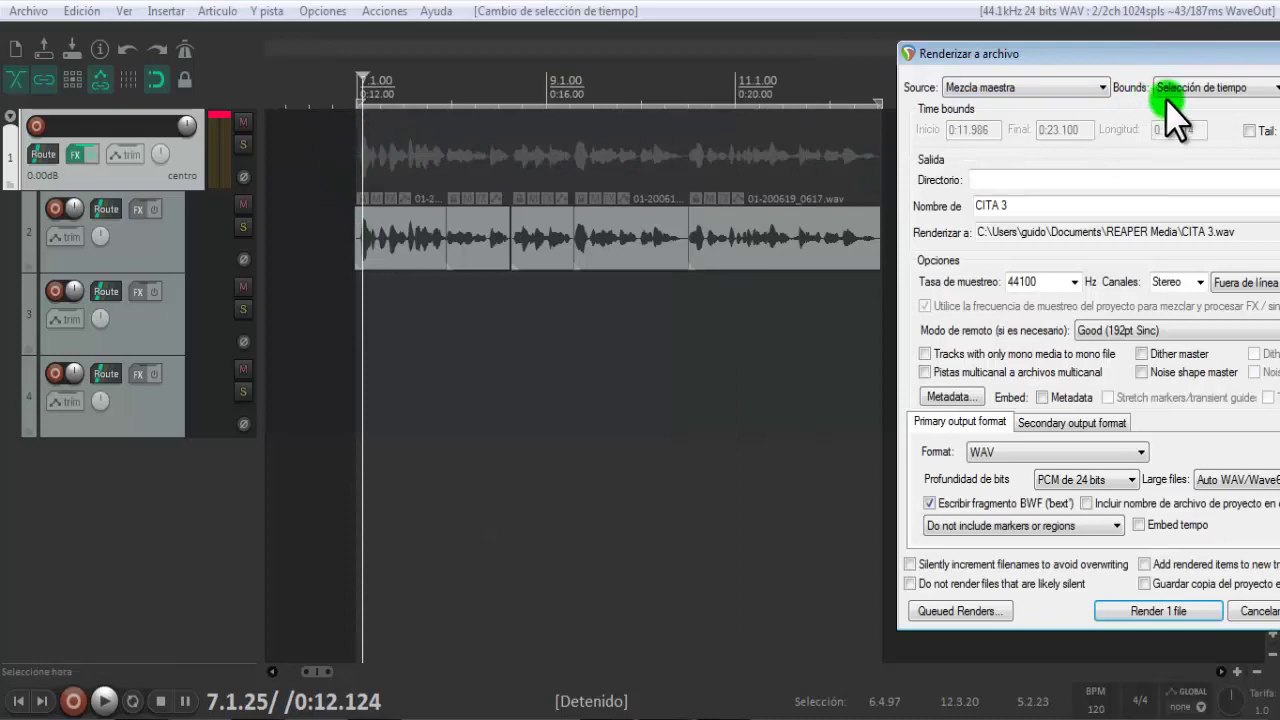
{"action": "left_click_drag", "start_coordinate": [1193, 59], "coordinate": [906, 62]}
{"action": "left_click", "coordinate": [911, 101]}
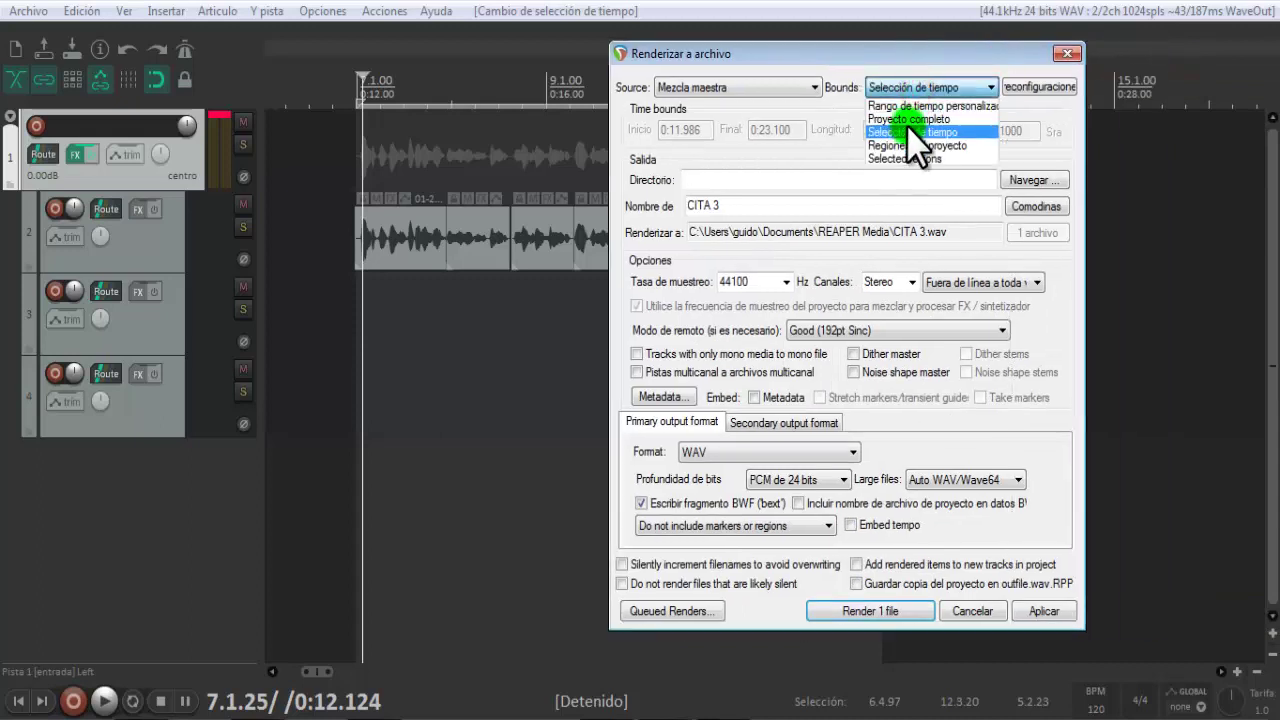
{"action": "left_click", "coordinate": [911, 112]}
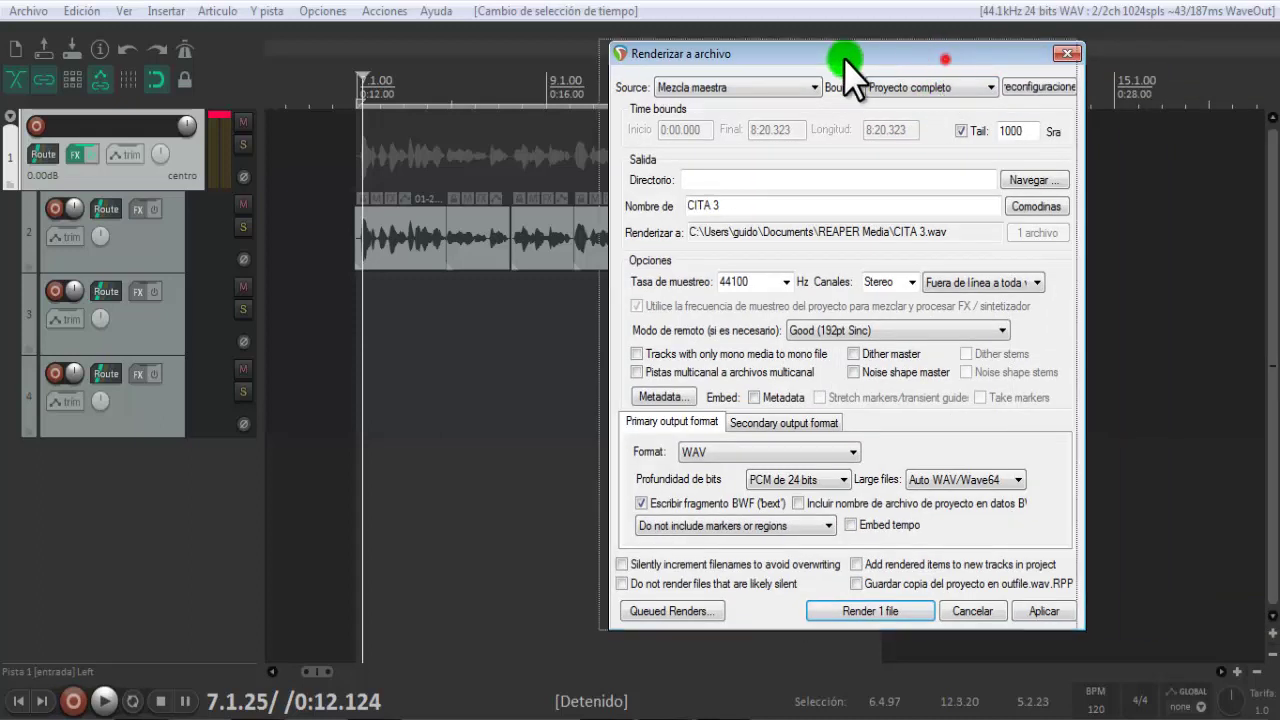
{"action": "left_click_drag", "start_coordinate": [846, 55], "coordinate": [417, 64]}
{"action": "scroll", "coordinate": [871, 357], "scroll_direction": "down", "scroll_amount": 5}
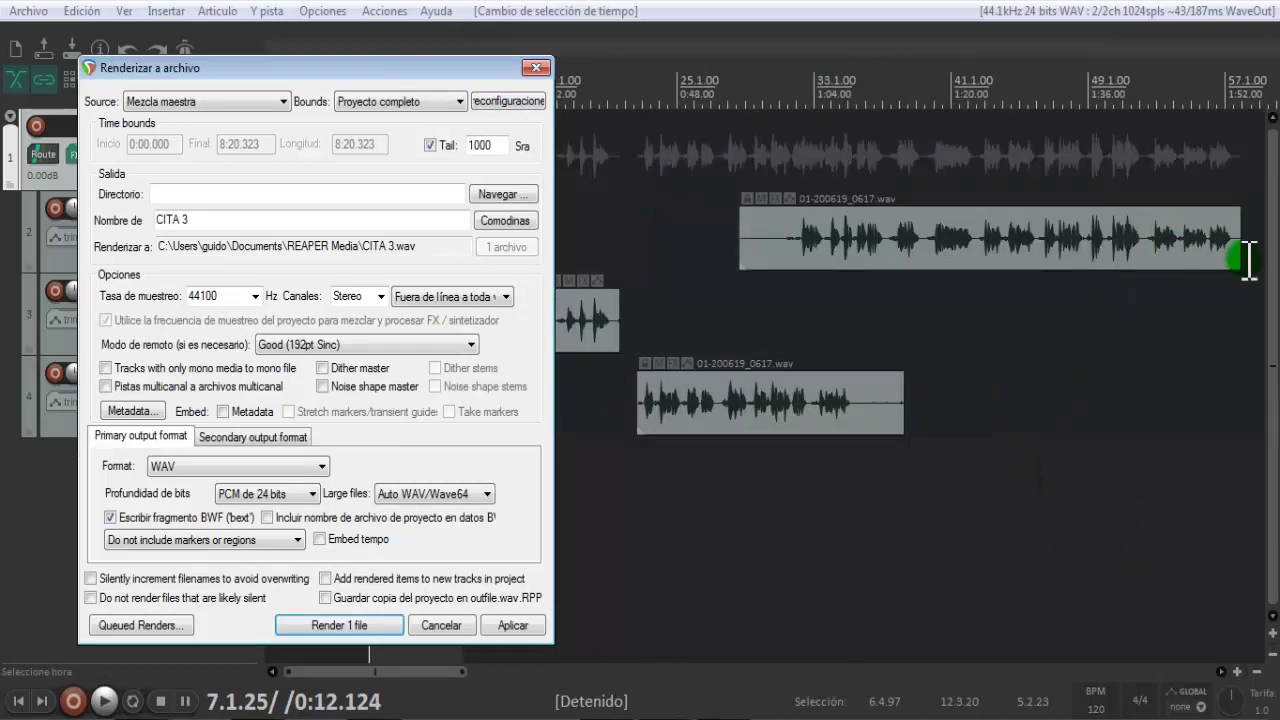
{"action": "scroll", "coordinate": [1062, 355], "scroll_direction": "down", "scroll_amount": 3}
{"action": "scroll", "coordinate": [1060, 352], "scroll_direction": "down", "scroll_amount": 3}
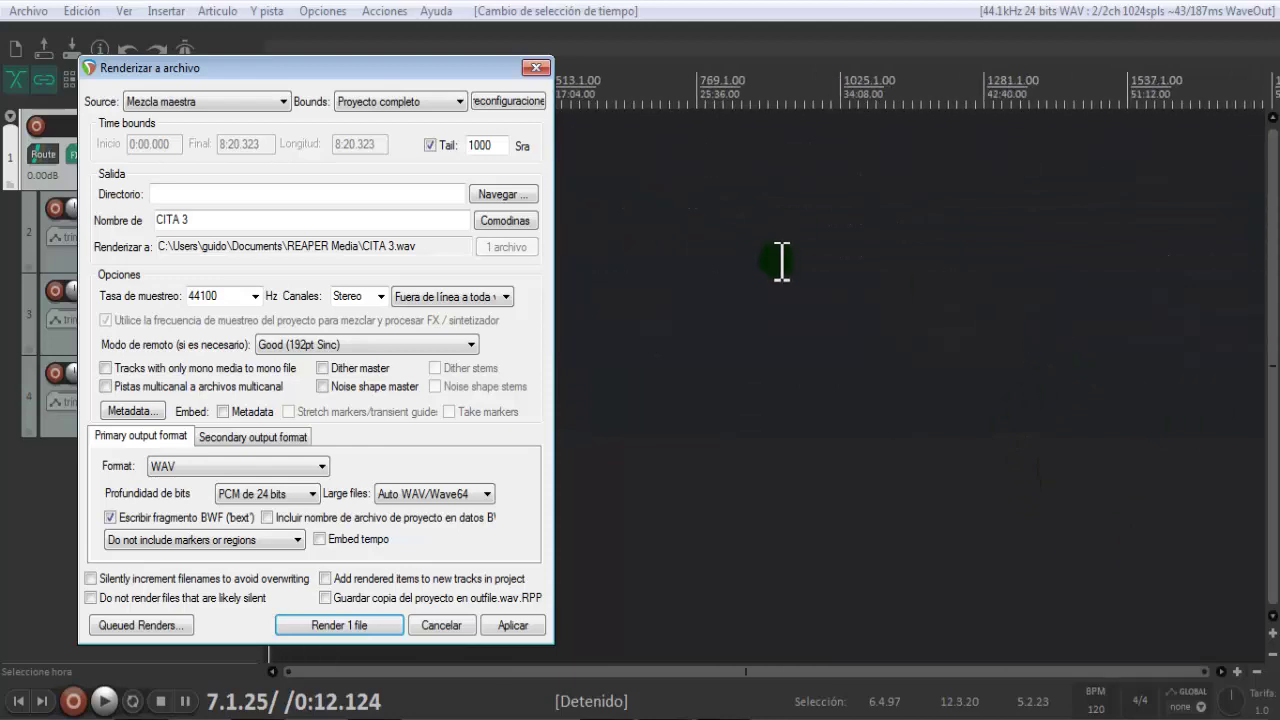
{"action": "scroll", "coordinate": [743, 246], "scroll_direction": "down", "scroll_amount": 2}
{"action": "left_click_drag", "start_coordinate": [430, 67], "coordinate": [874, 70]}
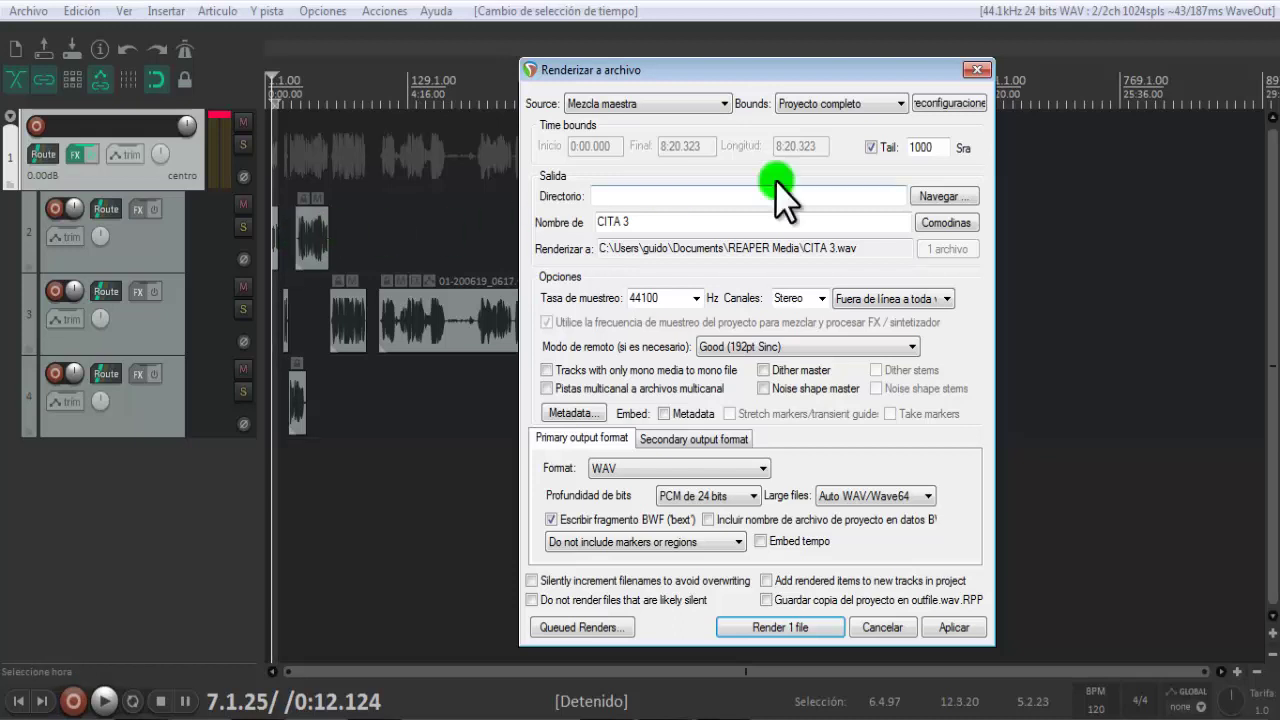
Step: Set the render bounds back to Selección de tiempo
{"action": "left_click", "coordinate": [812, 103]}
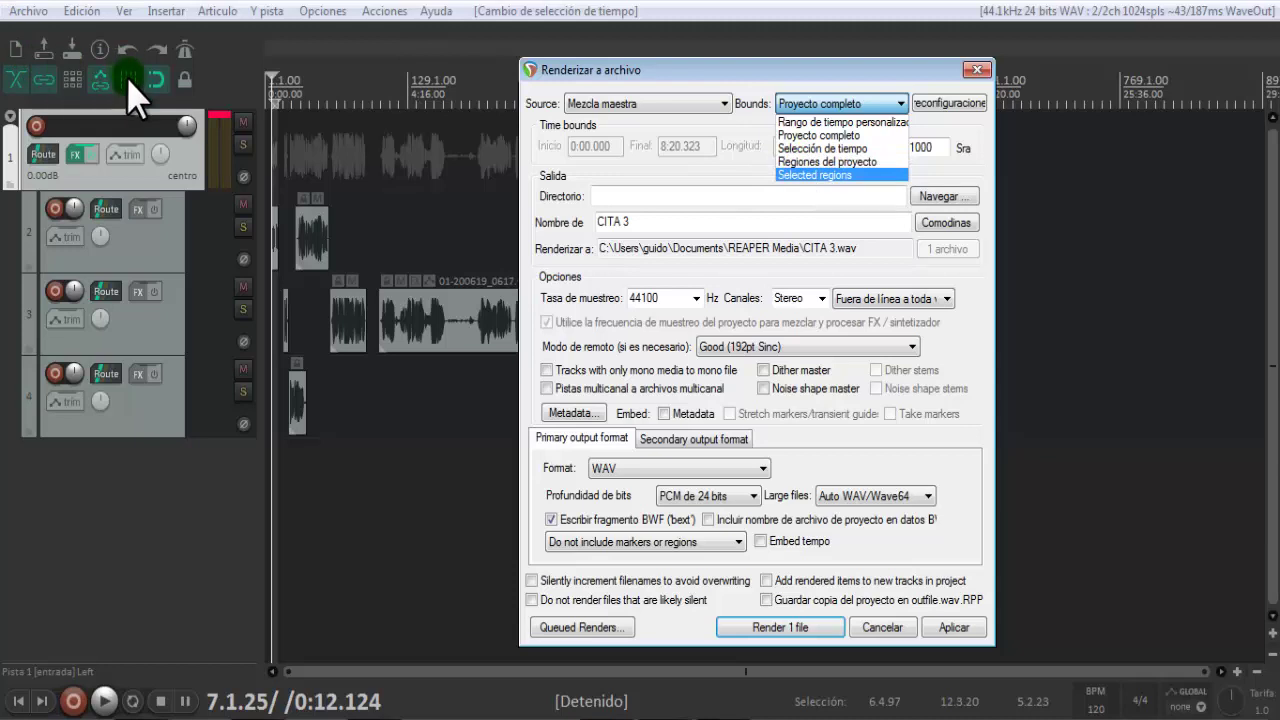
{"action": "left_click_drag", "start_coordinate": [828, 104], "coordinate": [818, 162]}
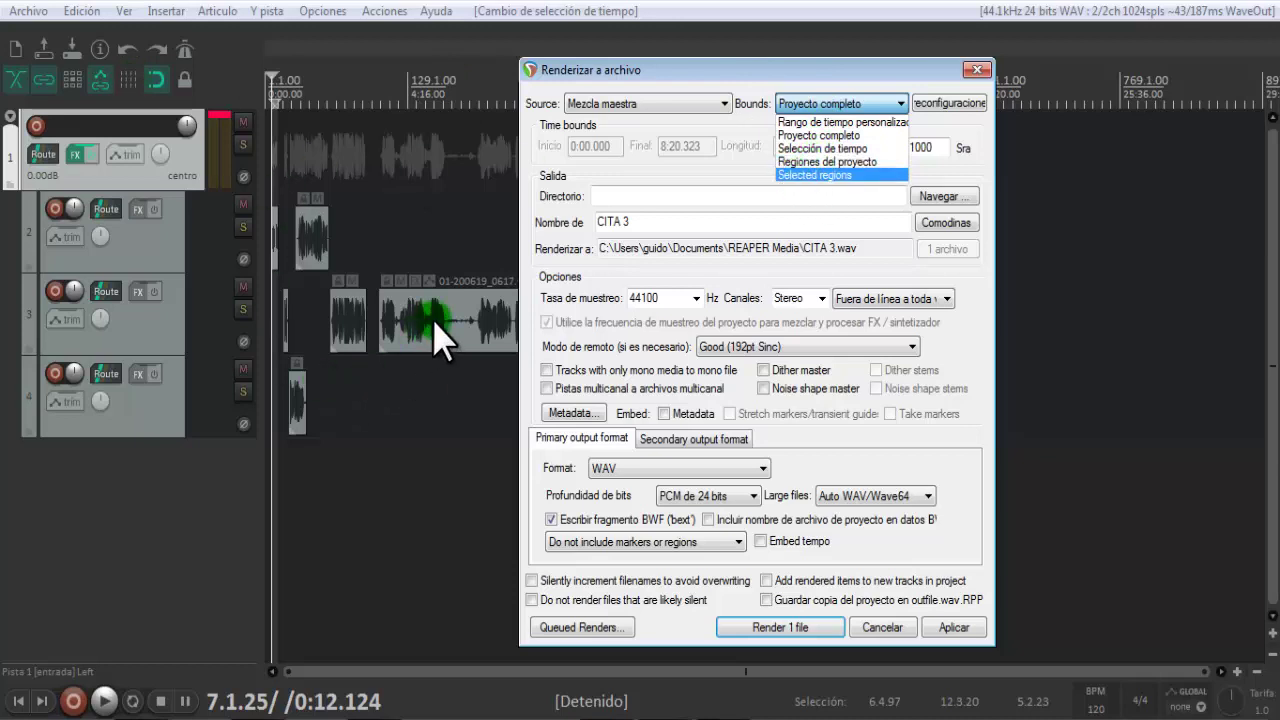
{"action": "left_click", "coordinate": [828, 148]}
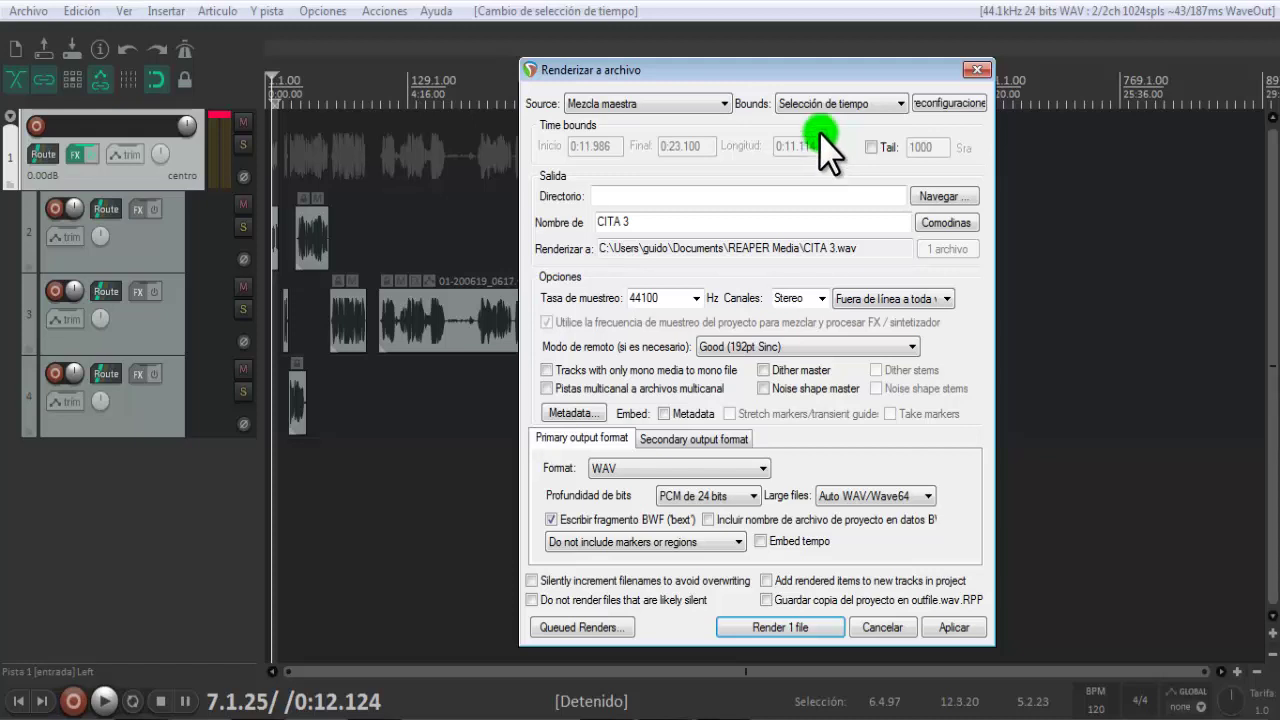
Step: Examine the selected range on the timeline and the browse choices for the render's output directory
{"action": "scroll", "coordinate": [435, 172], "scroll_direction": "up", "scroll_amount": 10}
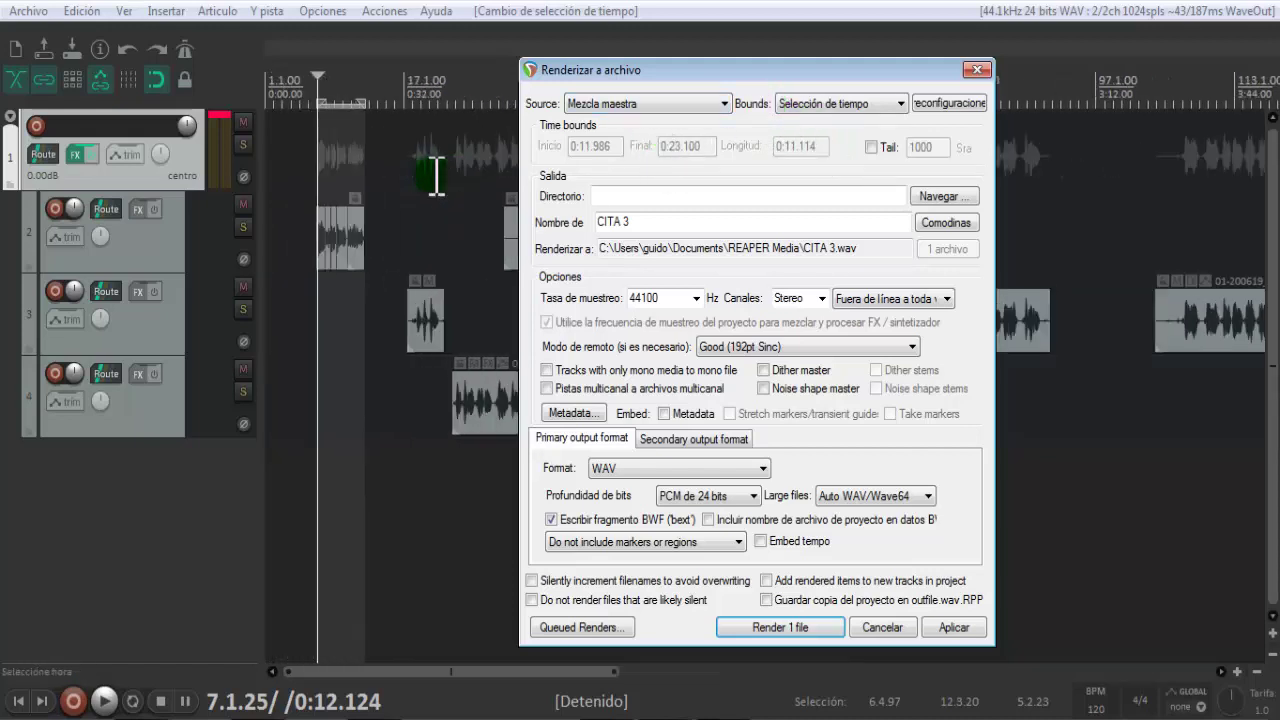
{"action": "left_click_drag", "start_coordinate": [815, 72], "coordinate": [806, 32]}
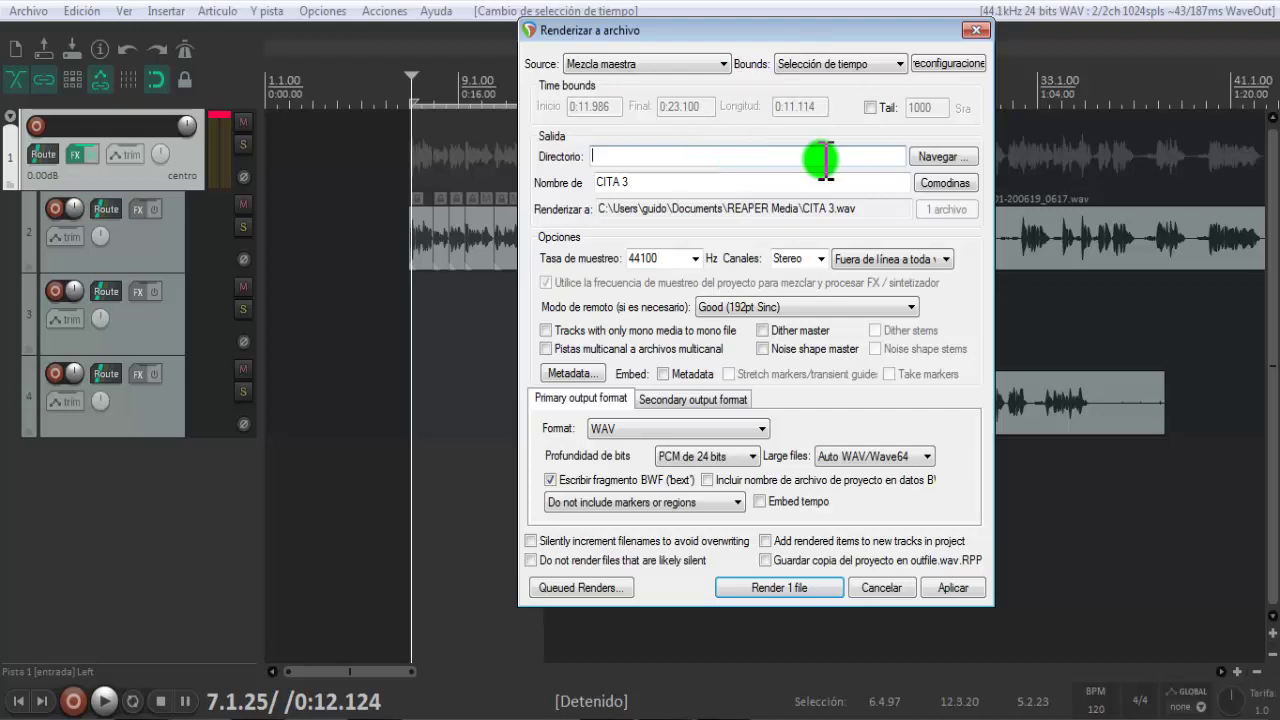
{"action": "left_click", "coordinate": [938, 158]}
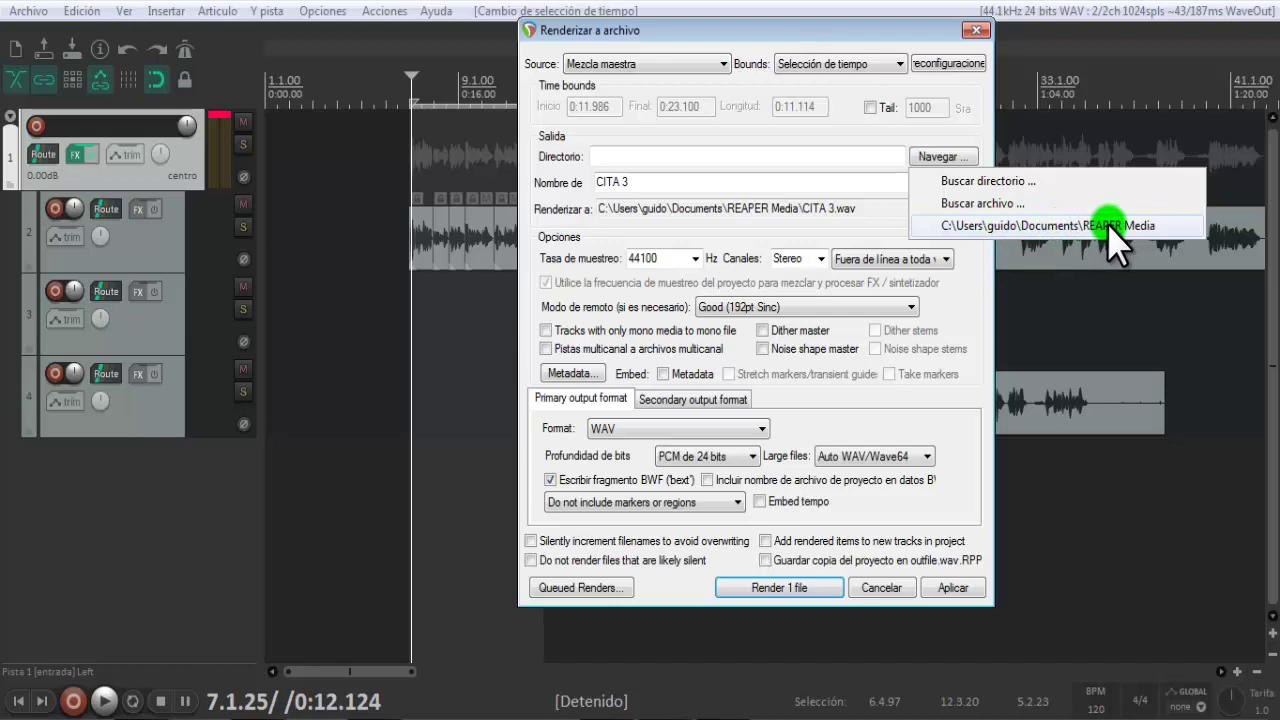
{"action": "left_click", "coordinate": [694, 156]}
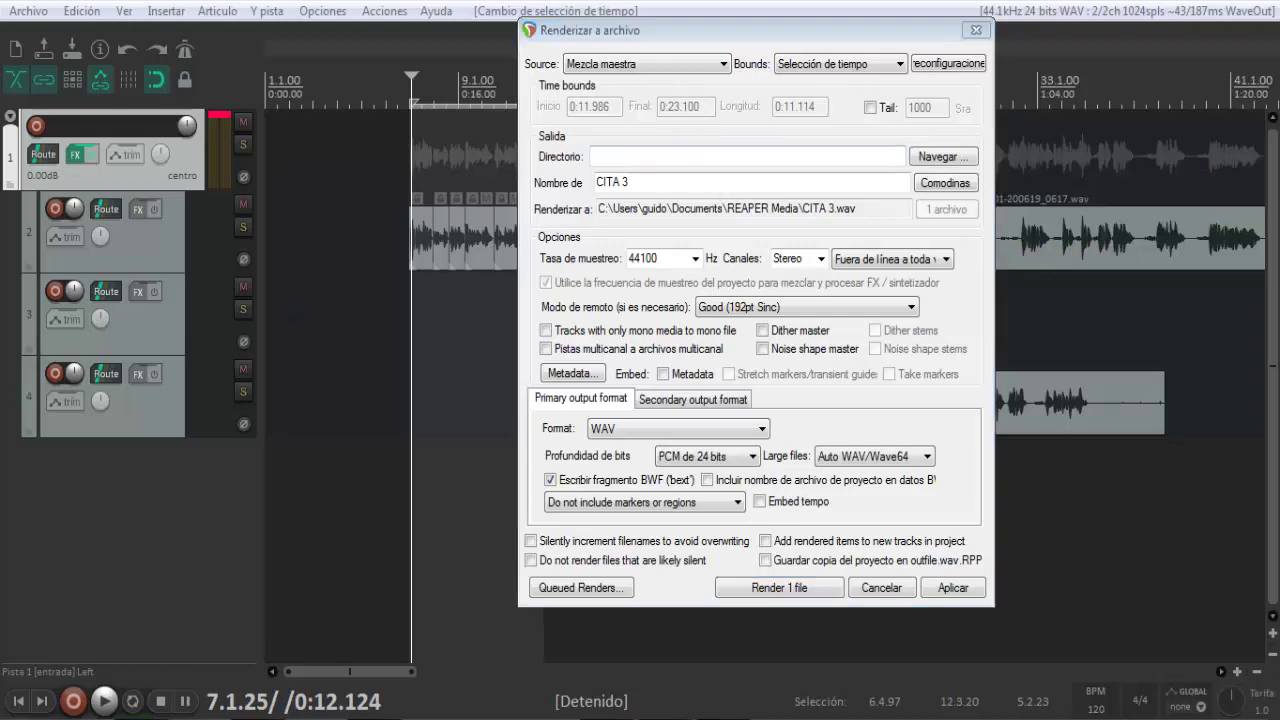
Step: Switch to a maximized Windows Explorer window and open the Documentos library
{"action": "right_click", "coordinate": [110, 712]}
{"action": "left_click", "coordinate": [109, 651]}
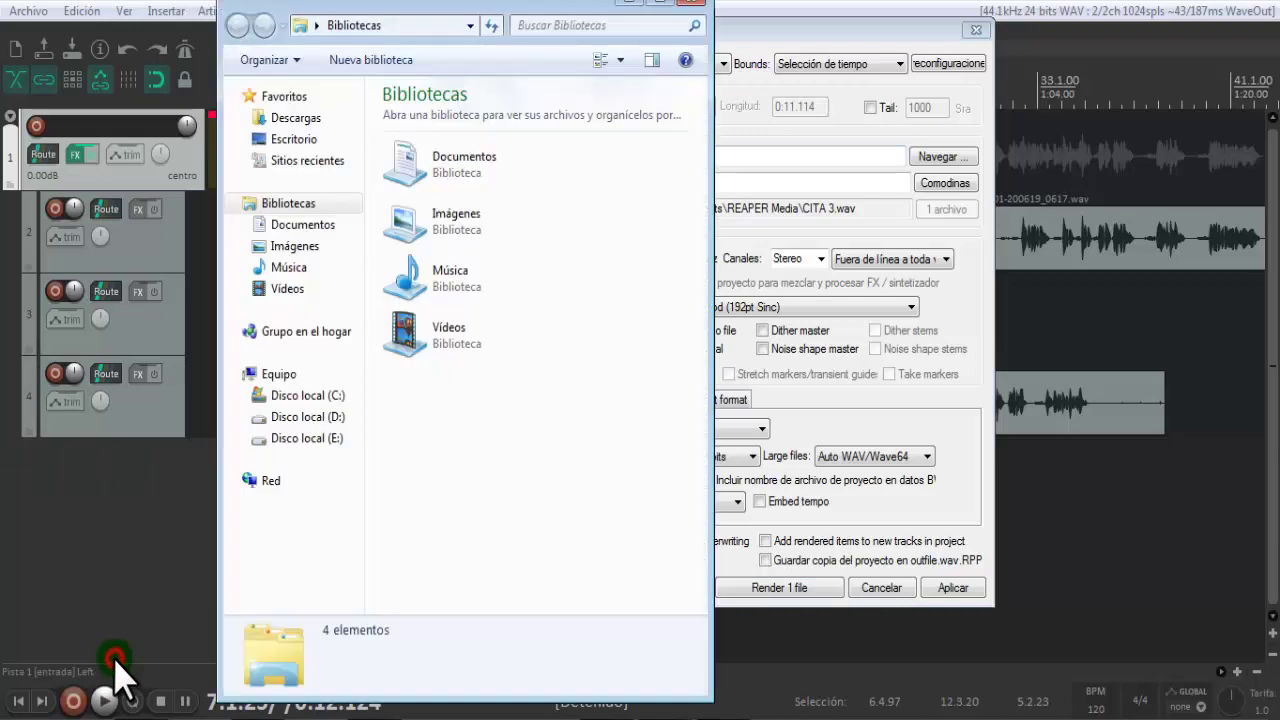
{"action": "left_click", "coordinate": [662, 5]}
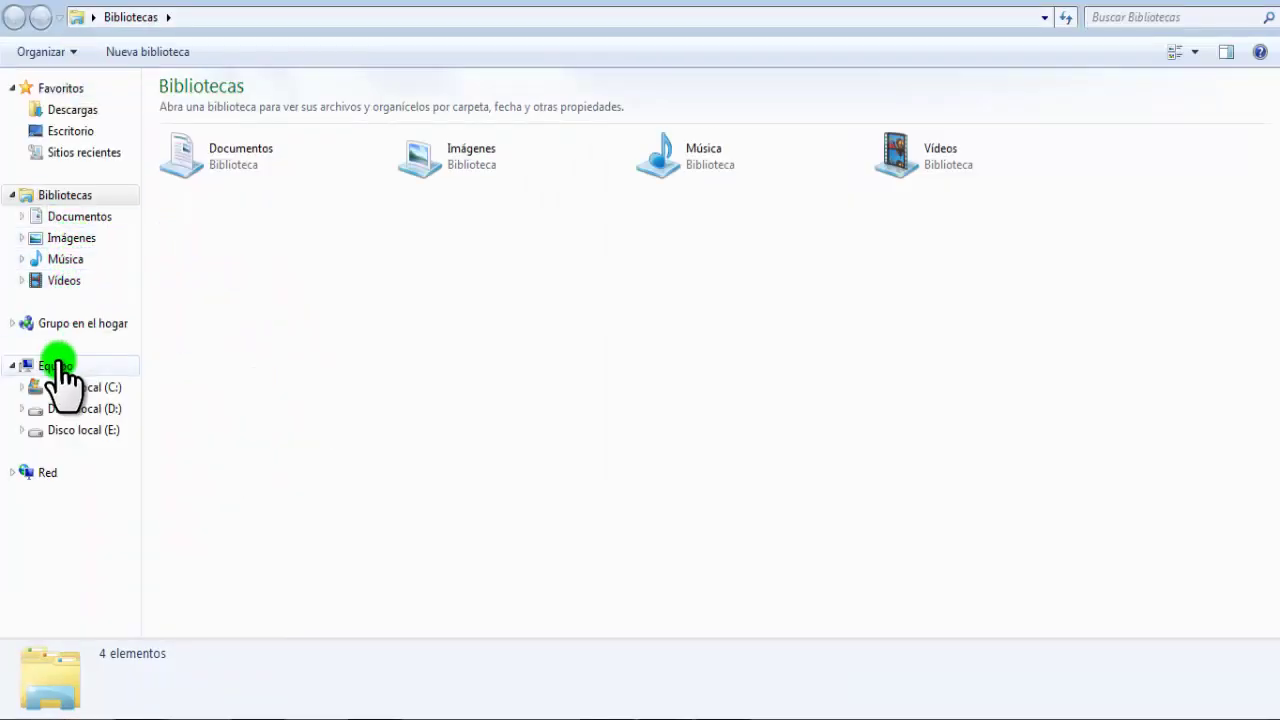
{"action": "left_click", "coordinate": [82, 216]}
Step: Create a folder named GRABACIONES REAPER TERMINAMOS in the Documentos library
{"action": "left_click", "coordinate": [335, 52]}
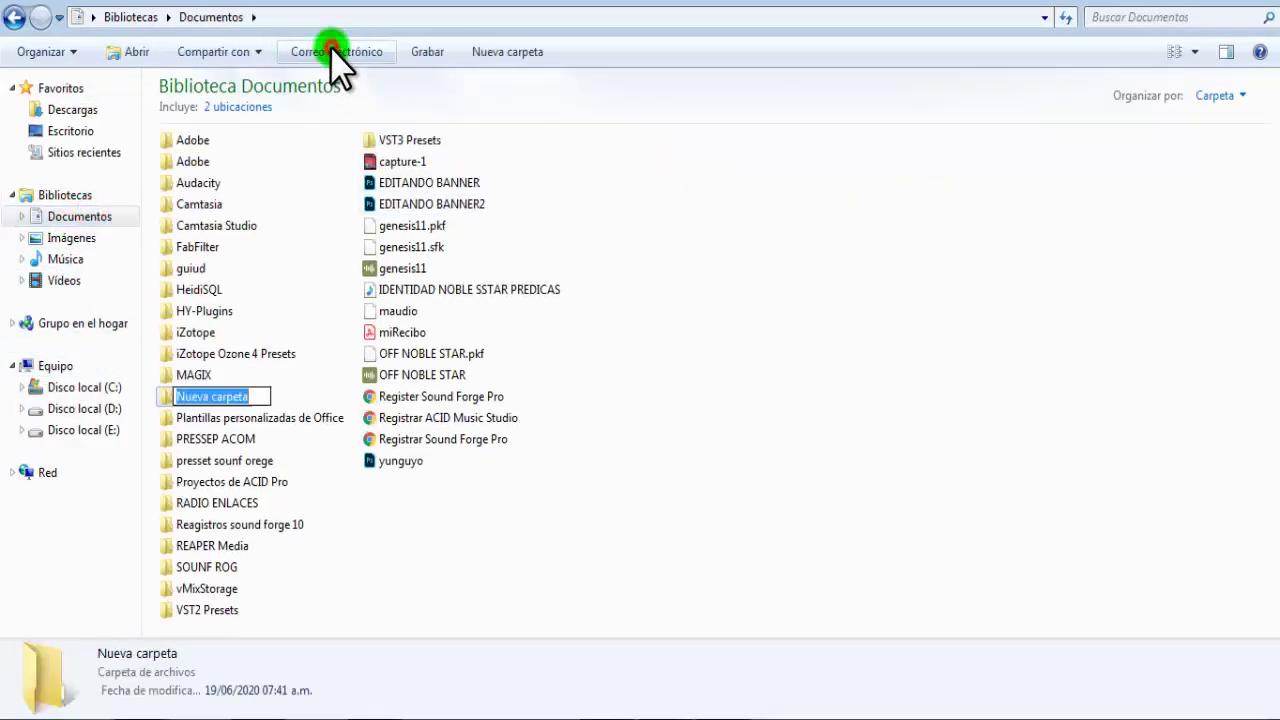
{"action": "key", "text": "BackSpace"}
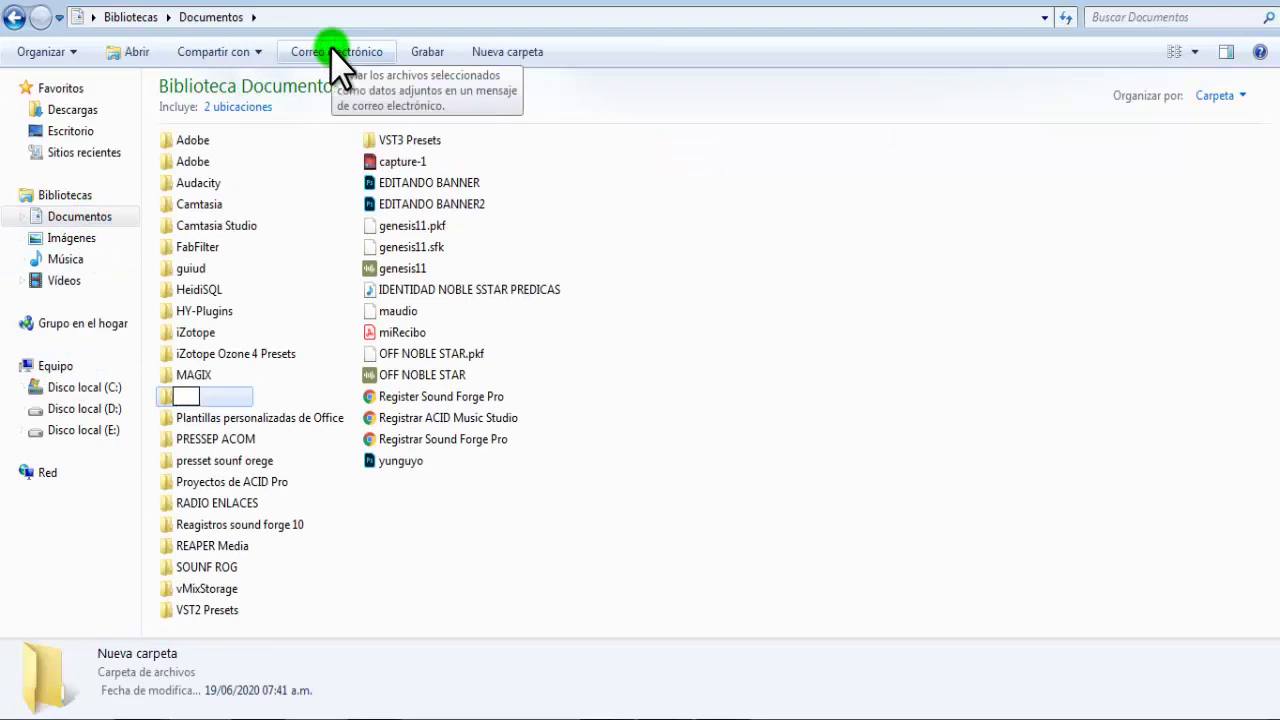
{"action": "type", "text": "GRABACION"}
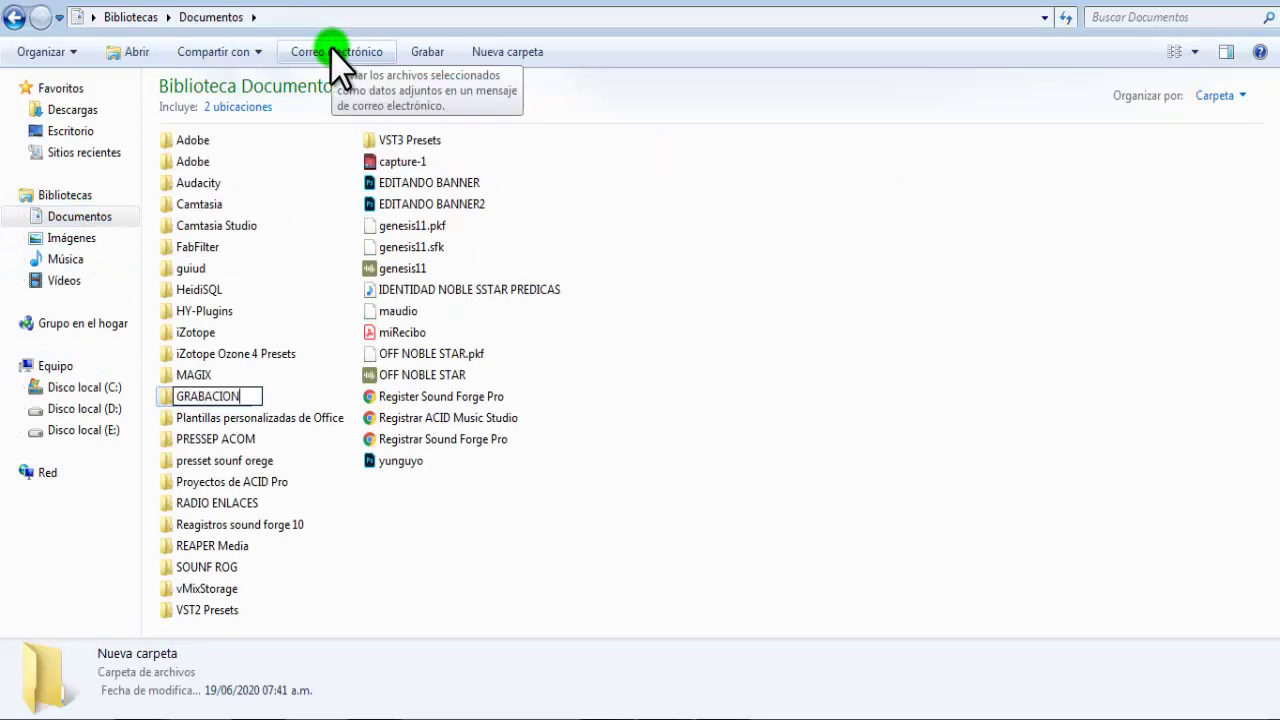
{"action": "type", "text": "ES REPA"}
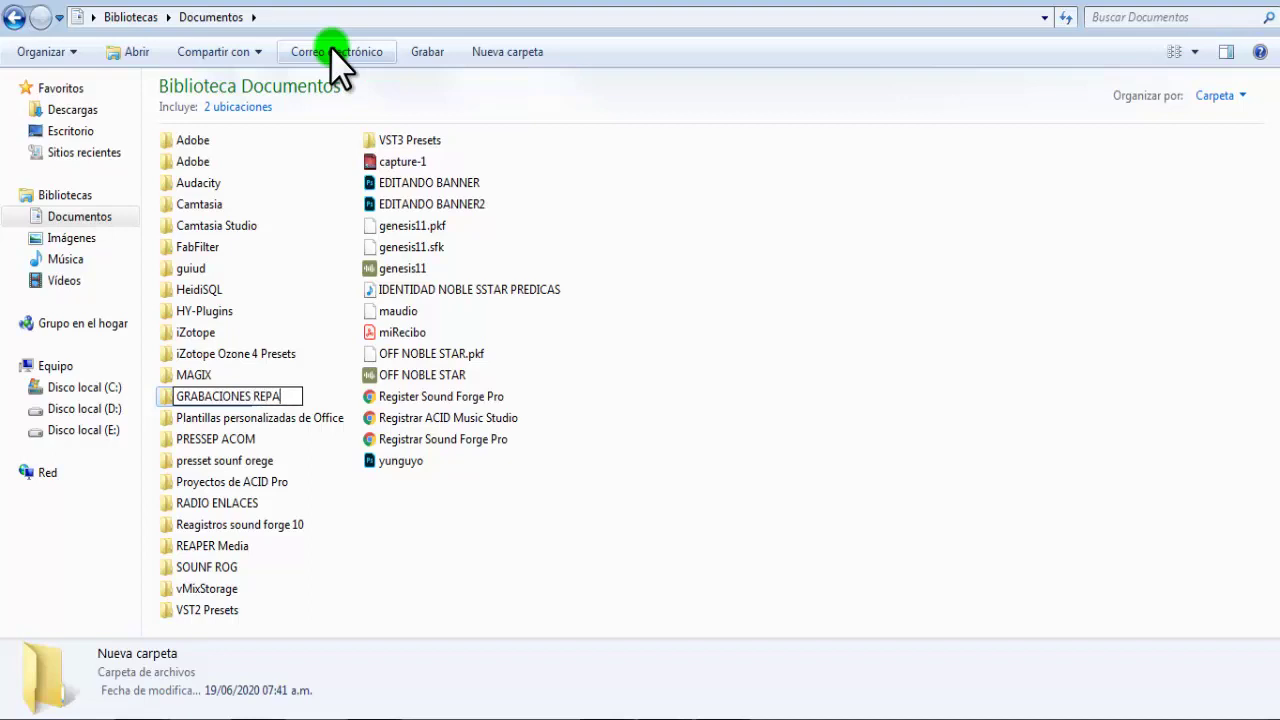
{"action": "type", "text": "ER"}
{"action": "key", "text": "BackSpace"}
{"action": "key", "text": "BackSpace"}
{"action": "key", "text": "BackSpace"}
{"action": "type", "text": "ER"}
{"action": "key", "text": "BackSpace"}
{"action": "key", "text": "BackSpace"}
{"action": "key", "text": "BackSpace"}
{"action": "type", "text": "APER TERMINAMOS"}
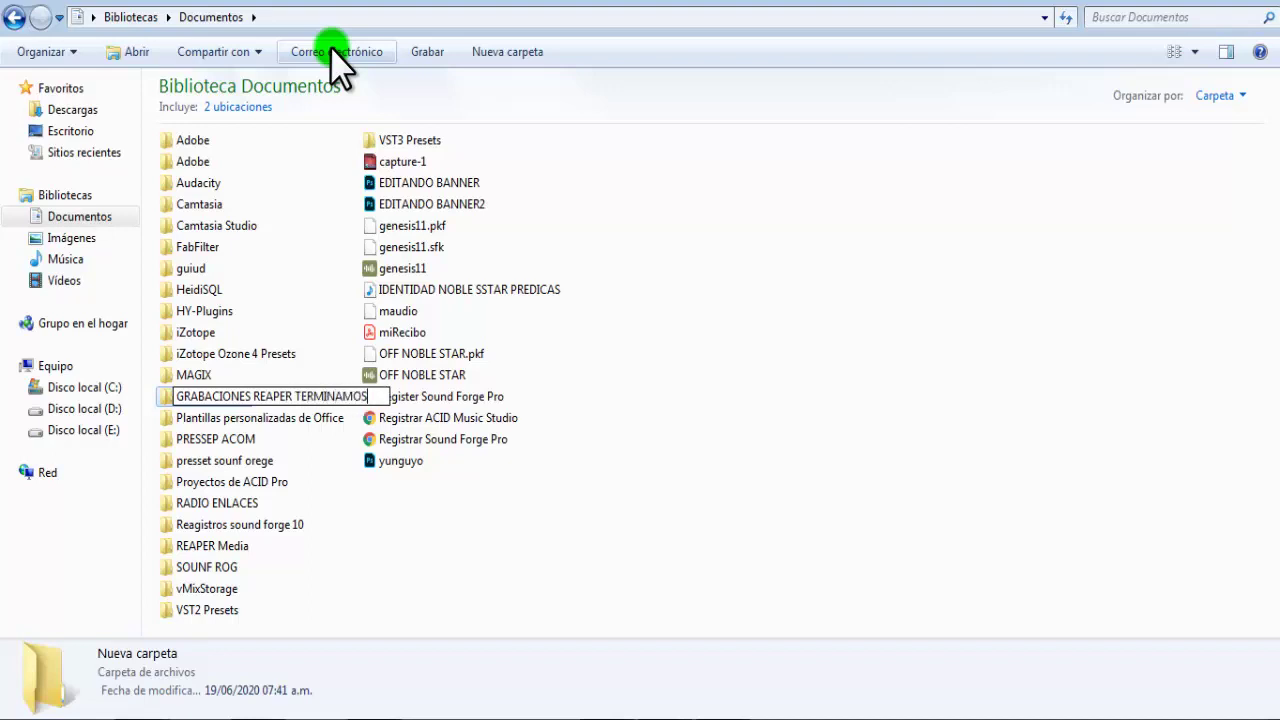
{"action": "key", "text": "Return"}
{"action": "left_click", "coordinate": [740, 505]}
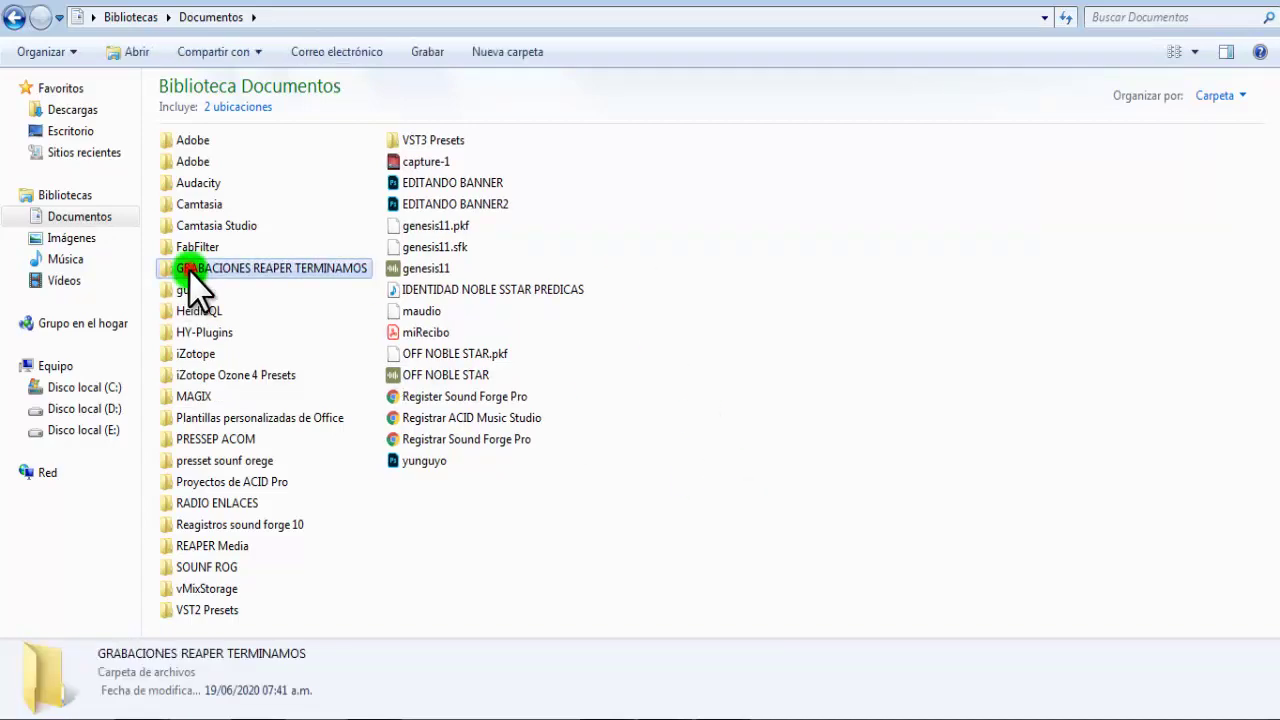
Step: Return to REAPER and set the render output location to the GRABACIONES REAPER TERMINAMOS folder in the Documentos library
{"action": "double_click", "coordinate": [177, 268]}
{"action": "left_click", "coordinate": [1213, 8]}
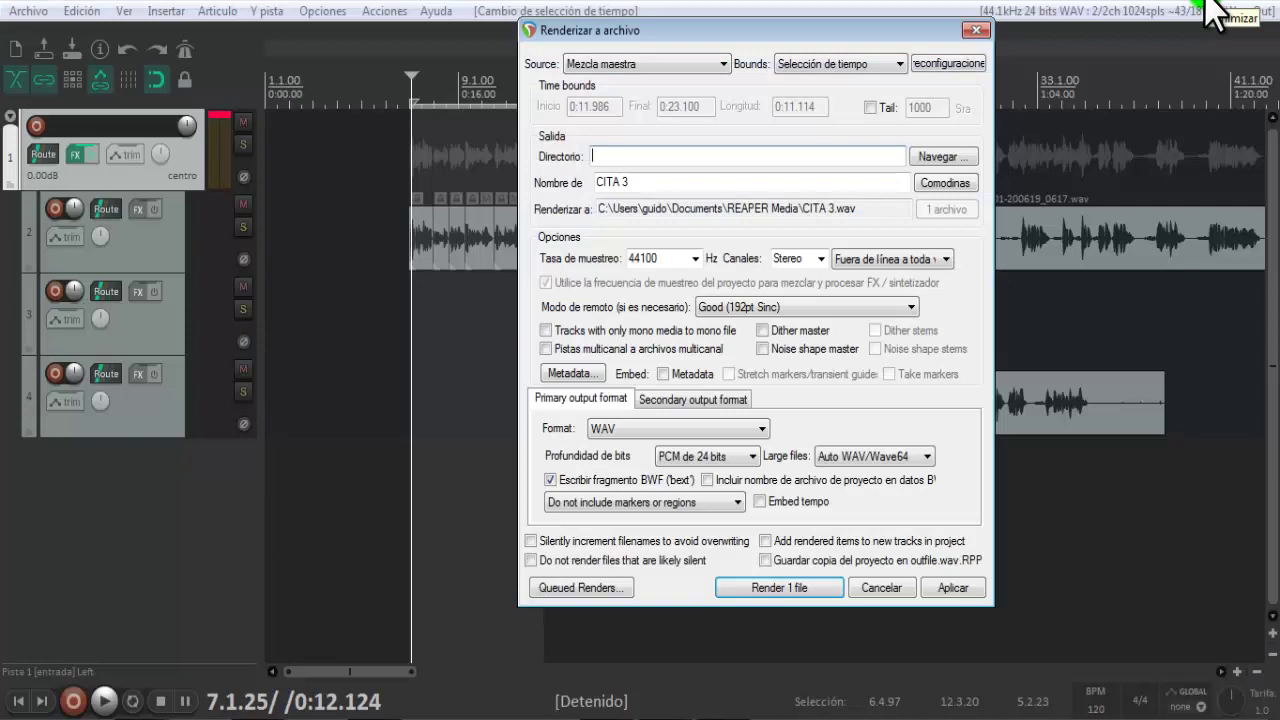
{"action": "left_click", "coordinate": [935, 157]}
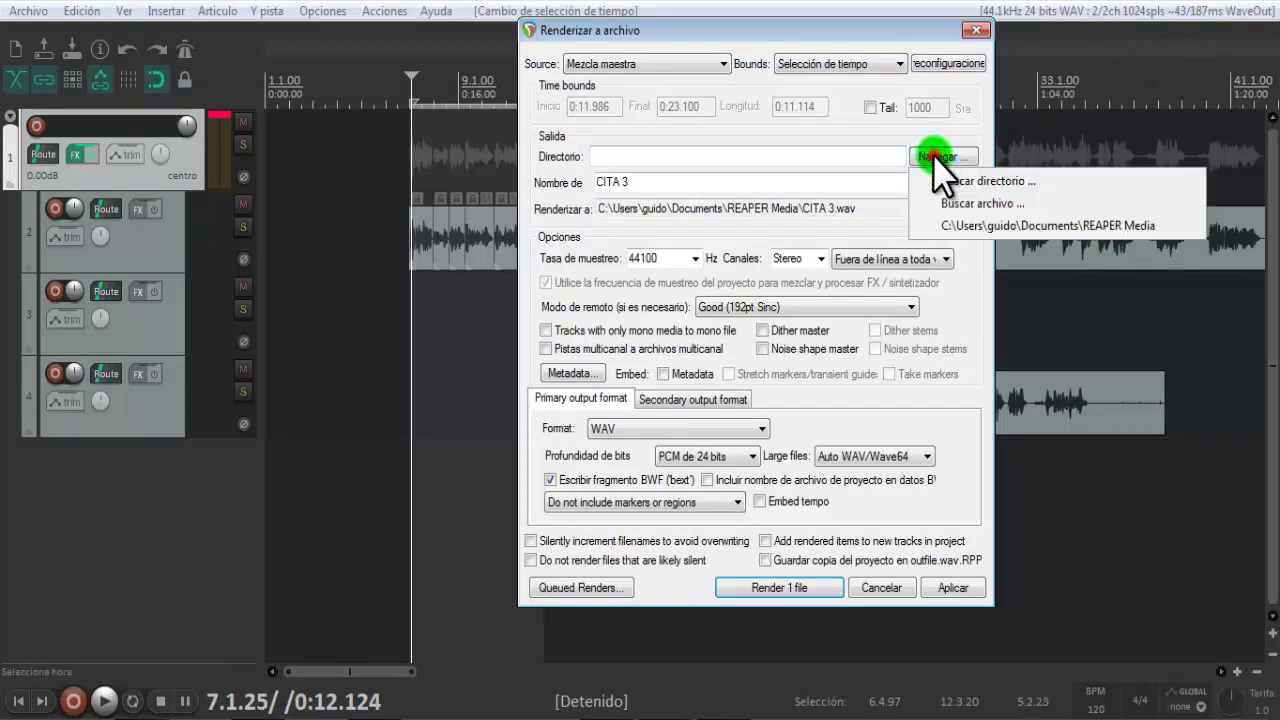
{"action": "left_click", "coordinate": [967, 205]}
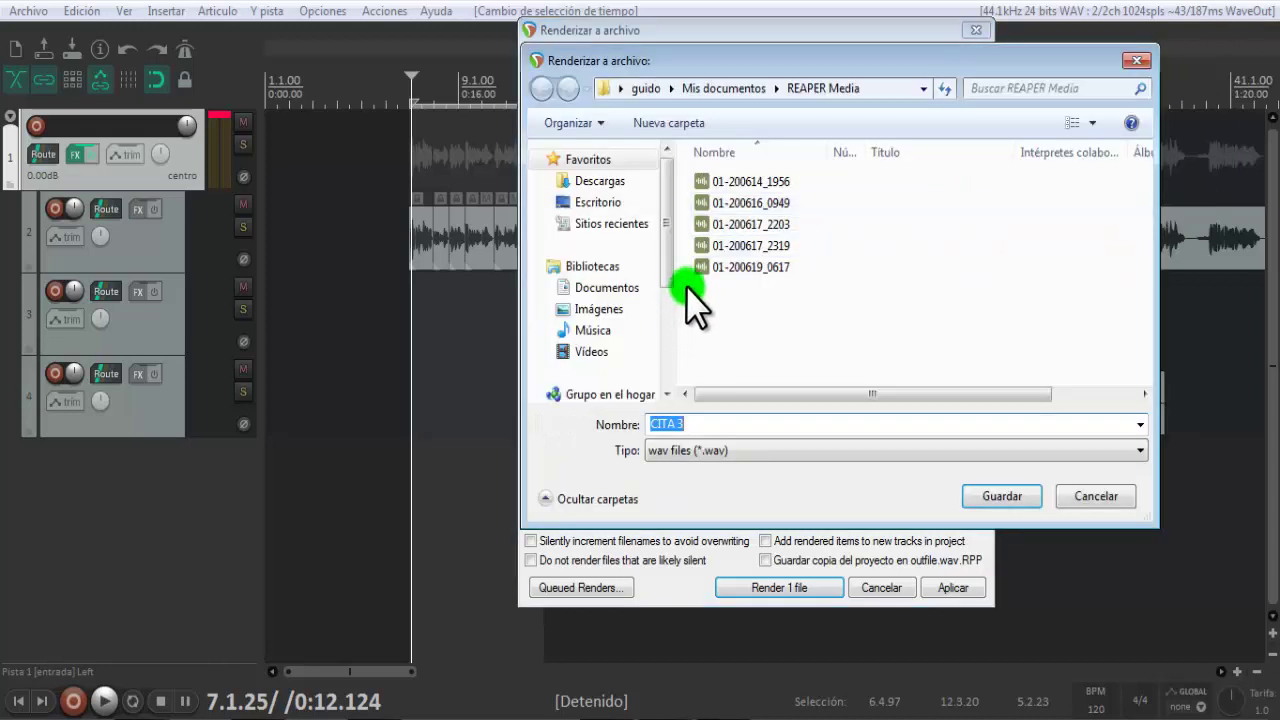
{"action": "left_click", "coordinate": [606, 288]}
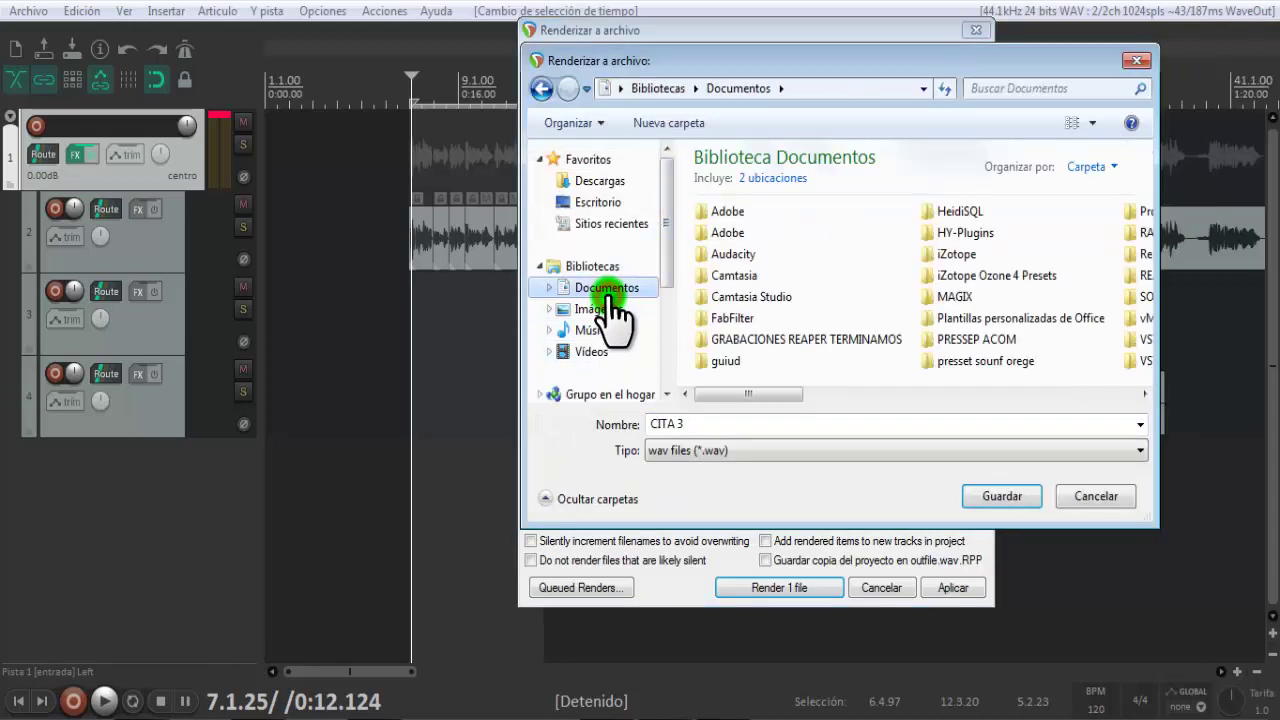
{"action": "left_click", "coordinate": [745, 338]}
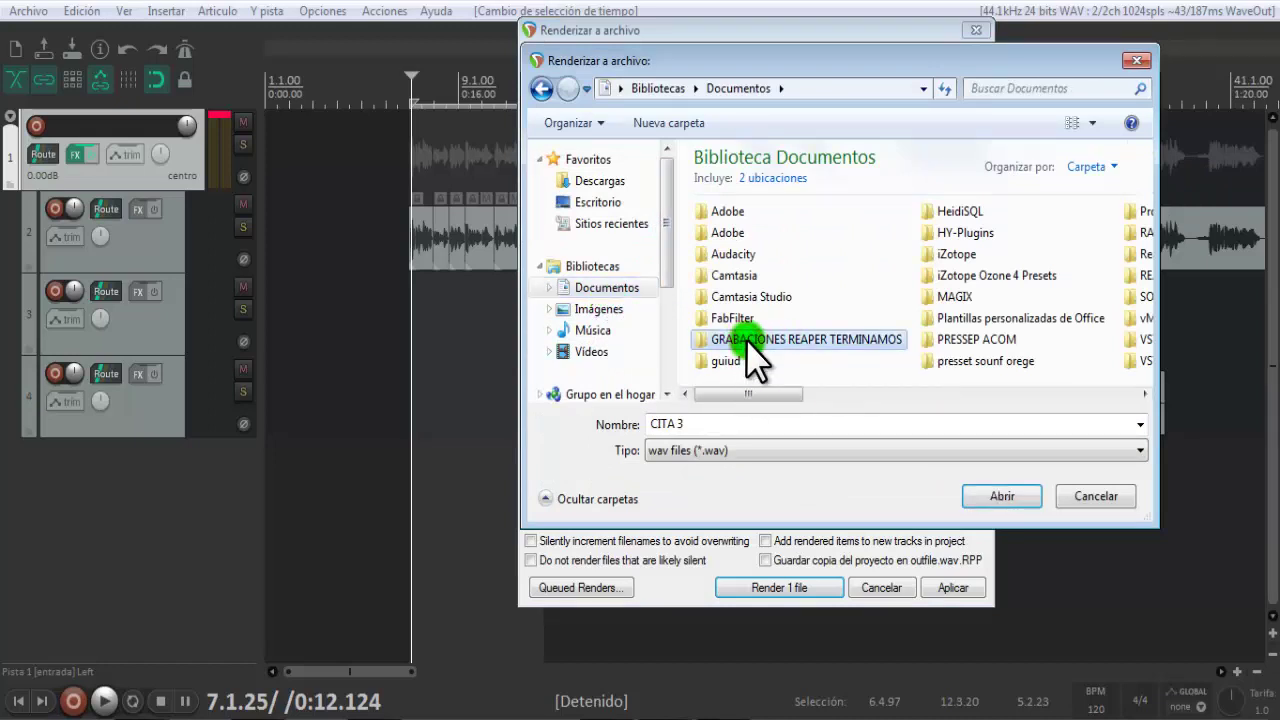
{"action": "left_click", "coordinate": [988, 495]}
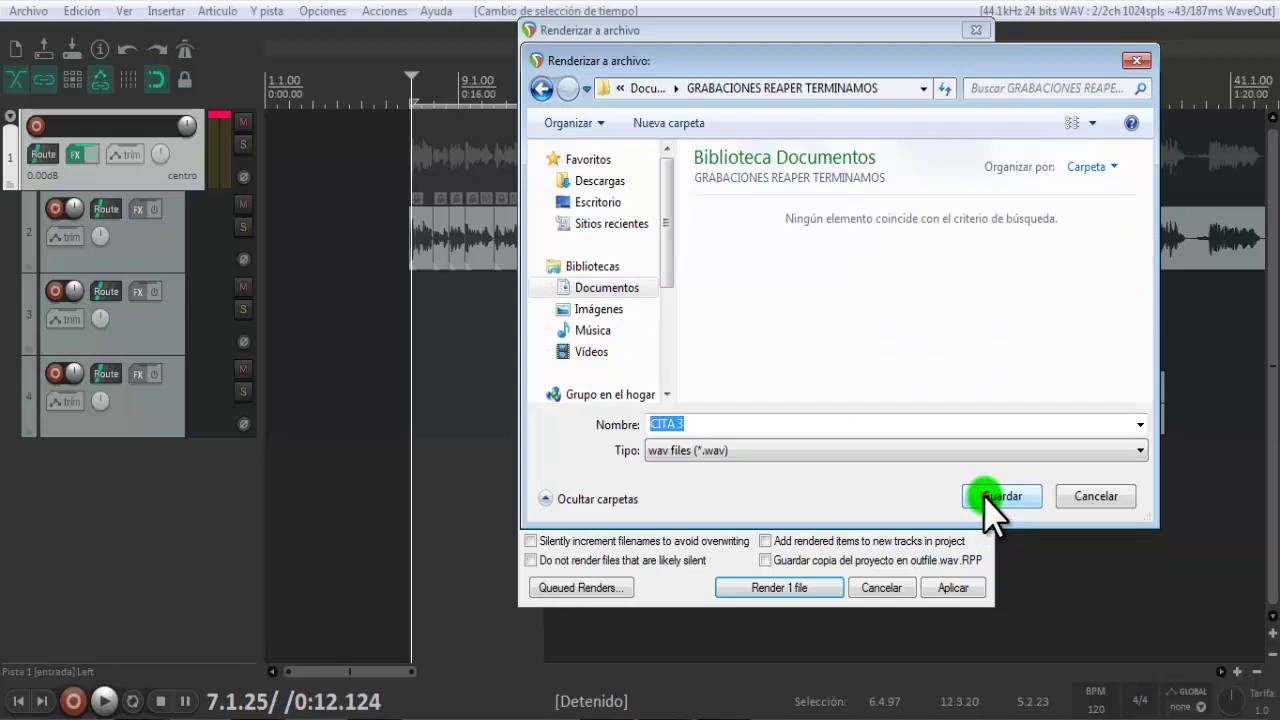
{"action": "left_click", "coordinate": [986, 494]}
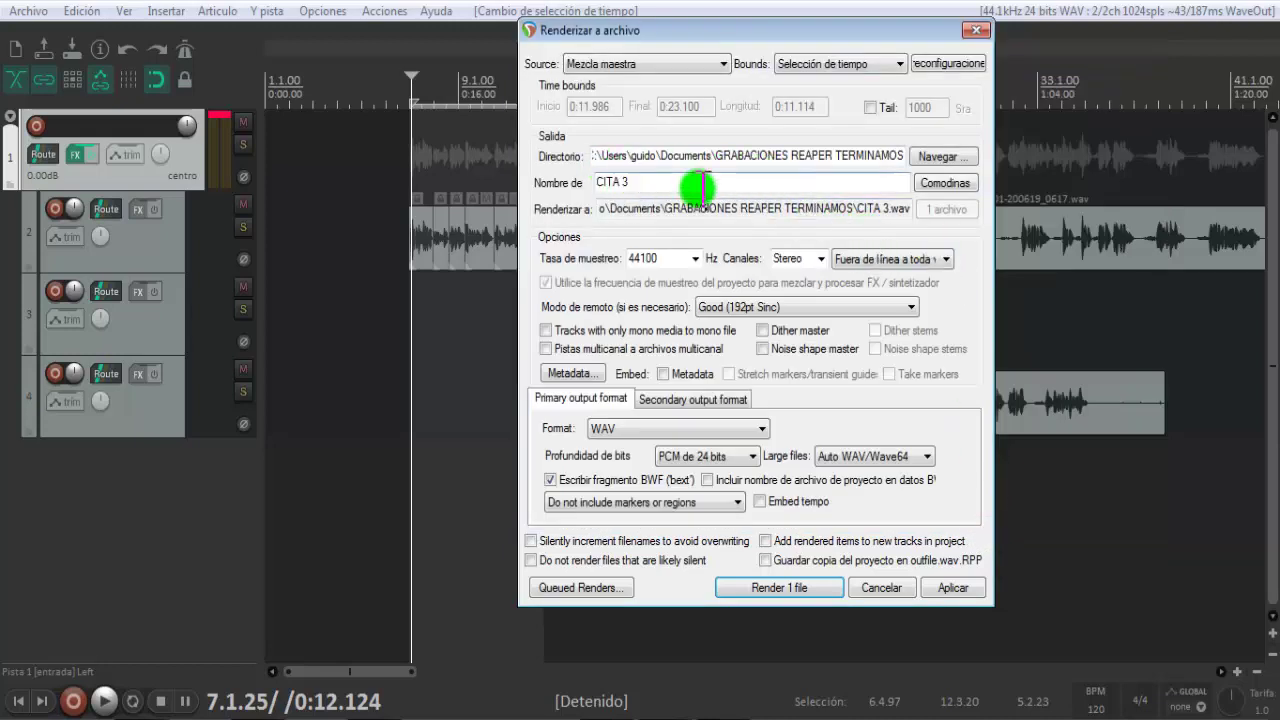
Step: Replace the render file name with CITA BIBLICA
{"action": "left_click_drag", "start_coordinate": [674, 183], "coordinate": [480, 183]}
{"action": "key", "text": "BackSpace"}
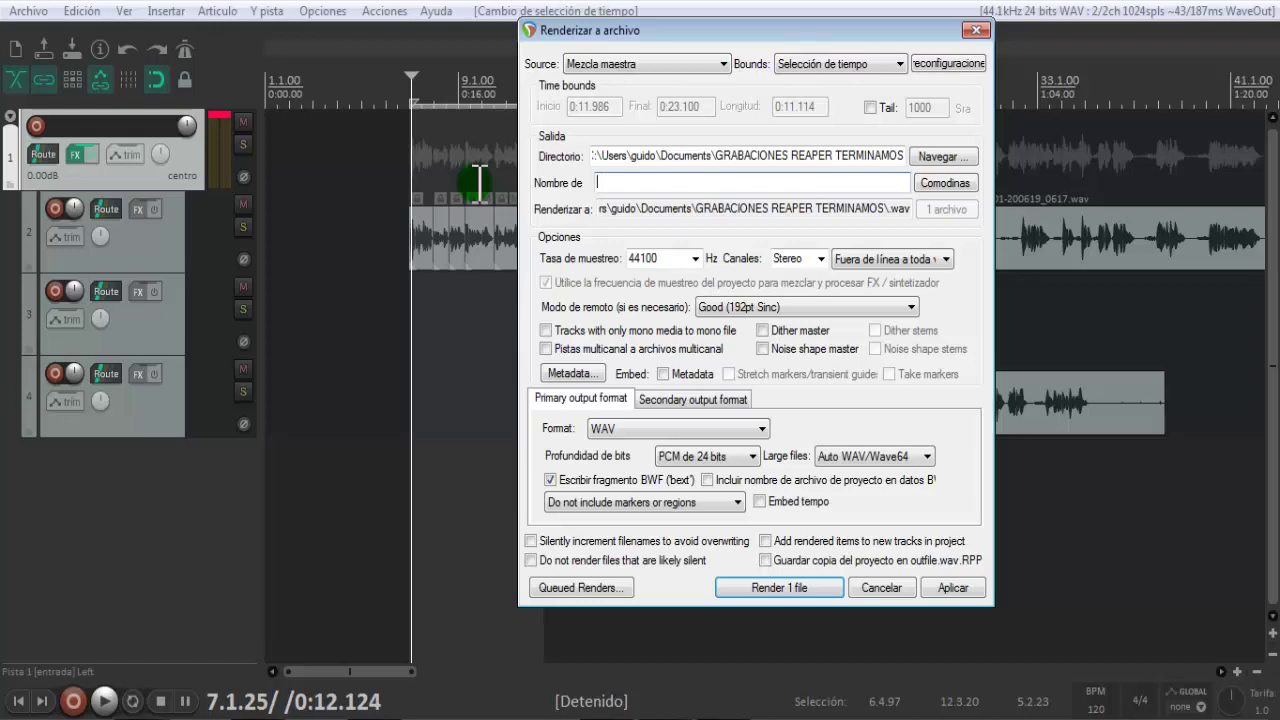
{"action": "type", "text": "cITA B"}
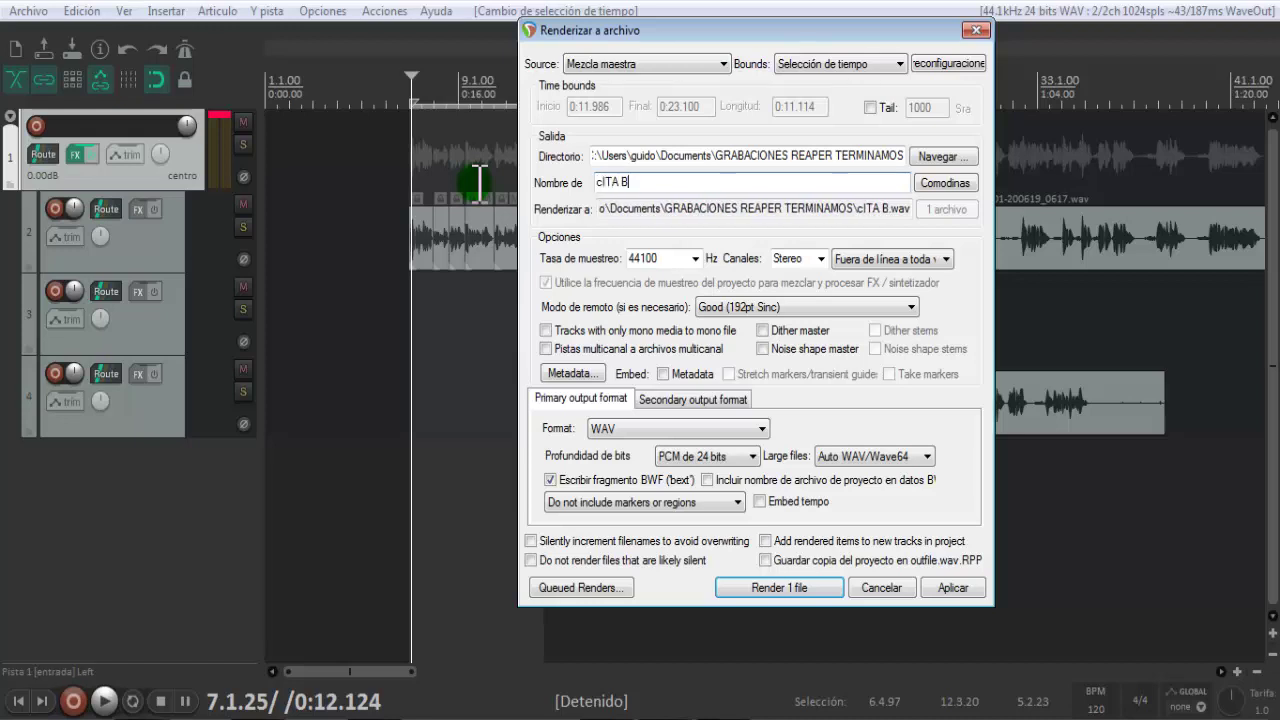
{"action": "type", "text": "IBLICA"}
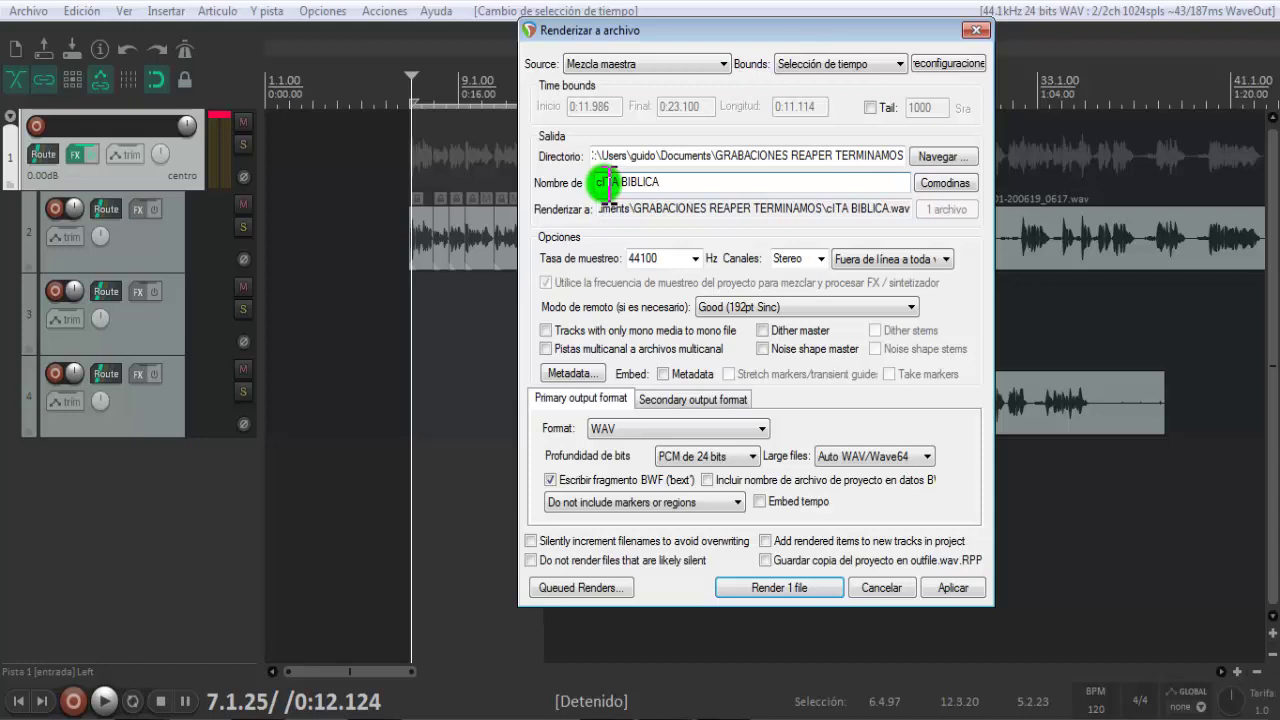
{"action": "key", "text": "BackSpace"}
{"action": "type", "text": "C"}
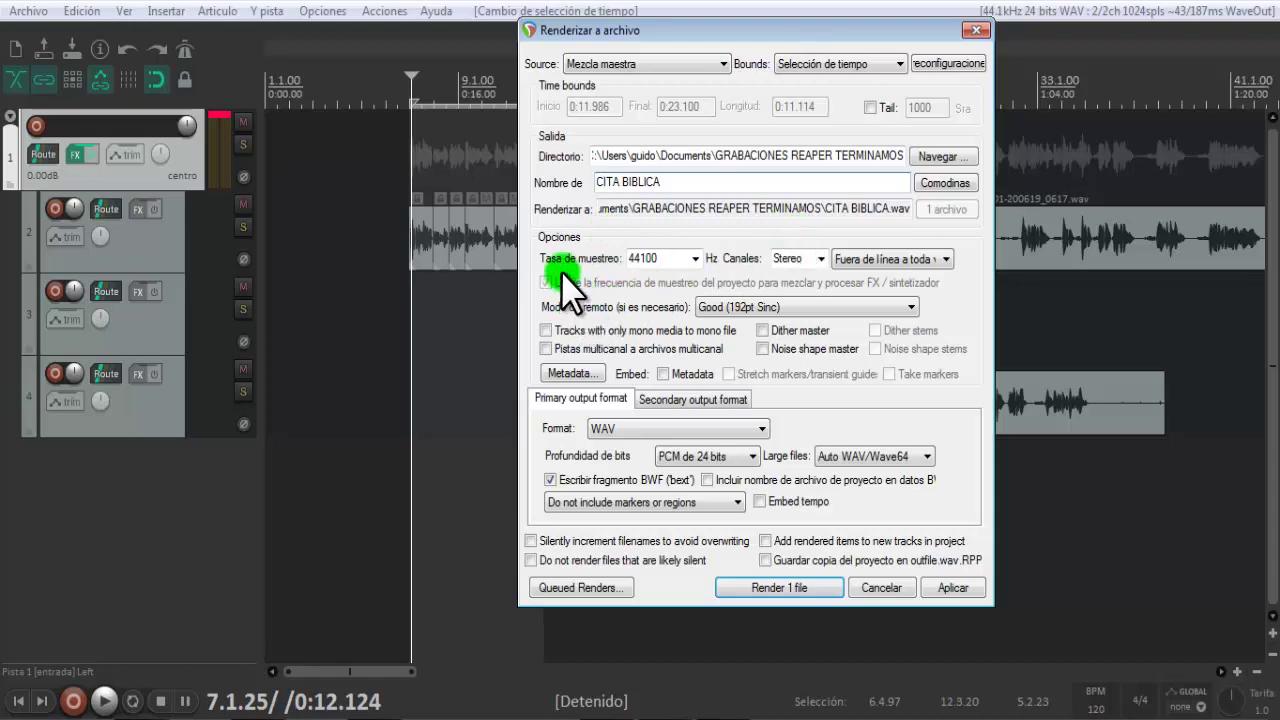
Step: Choose a 44100 Hz sample rate, Stereo channels and the Good (192pt Sinc) resample mode for the render
{"action": "left_click", "coordinate": [690, 258]}
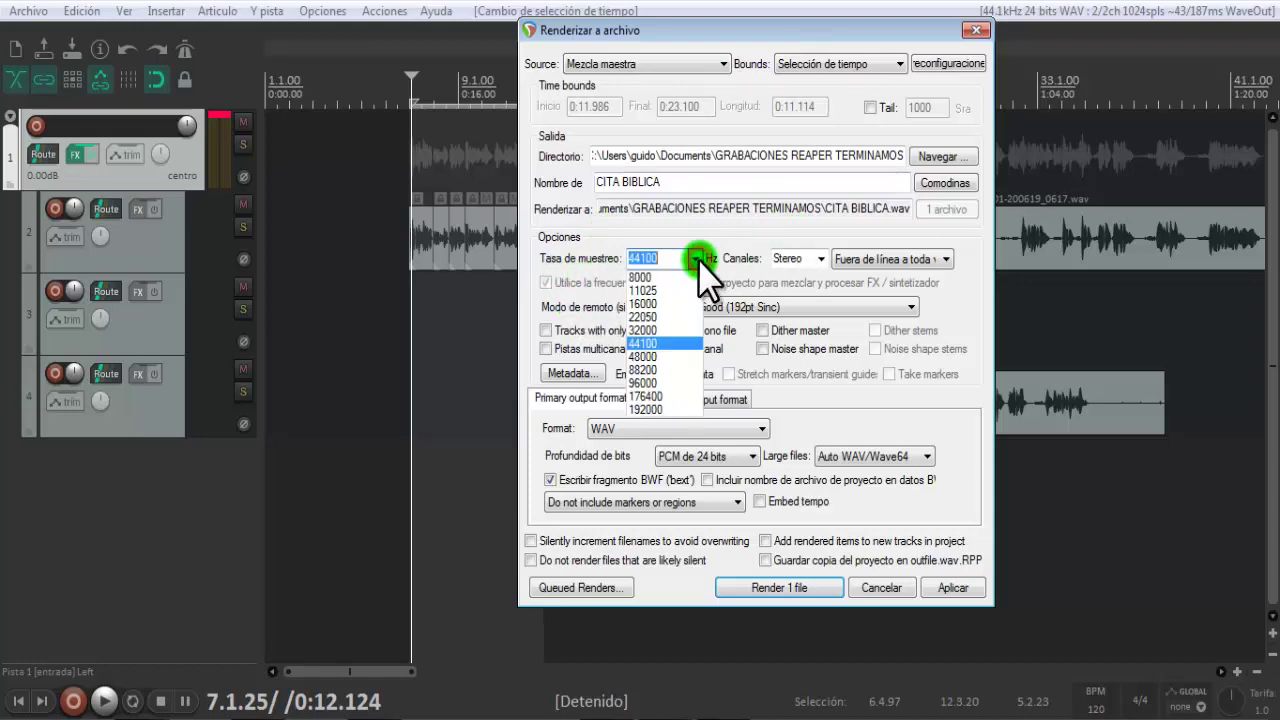
{"action": "left_click", "coordinate": [648, 343]}
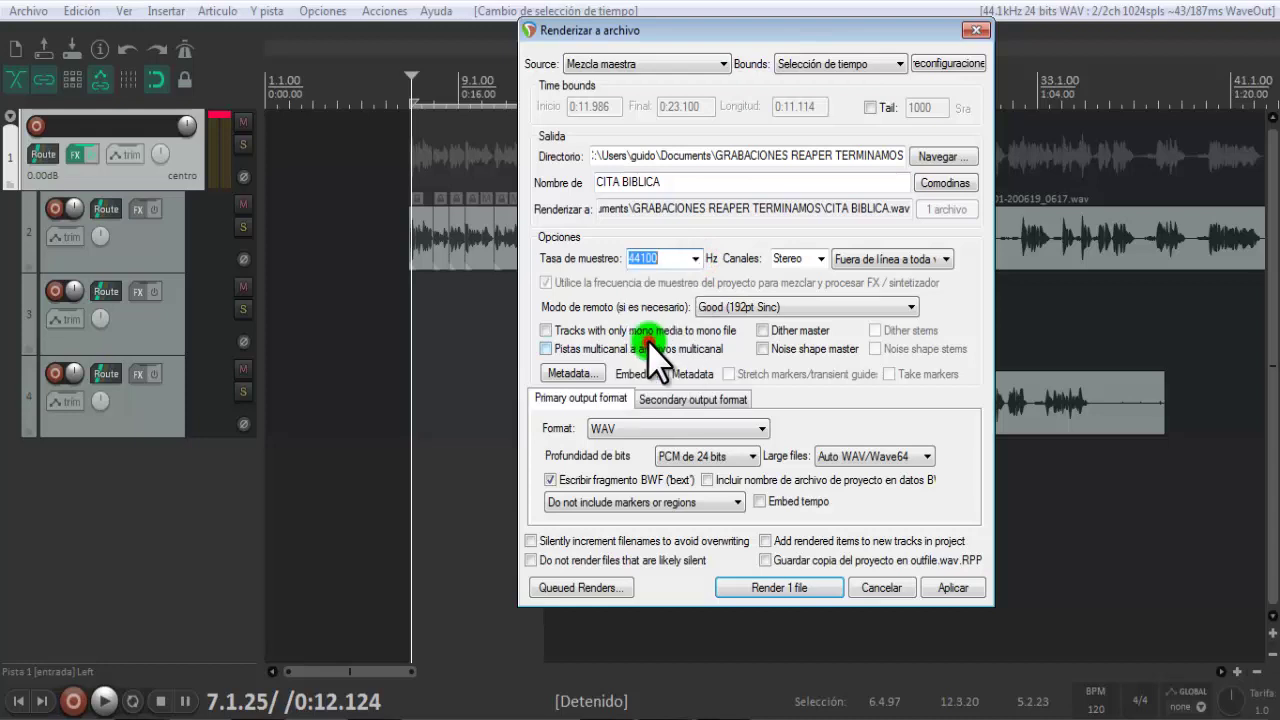
{"action": "left_click", "coordinate": [821, 258]}
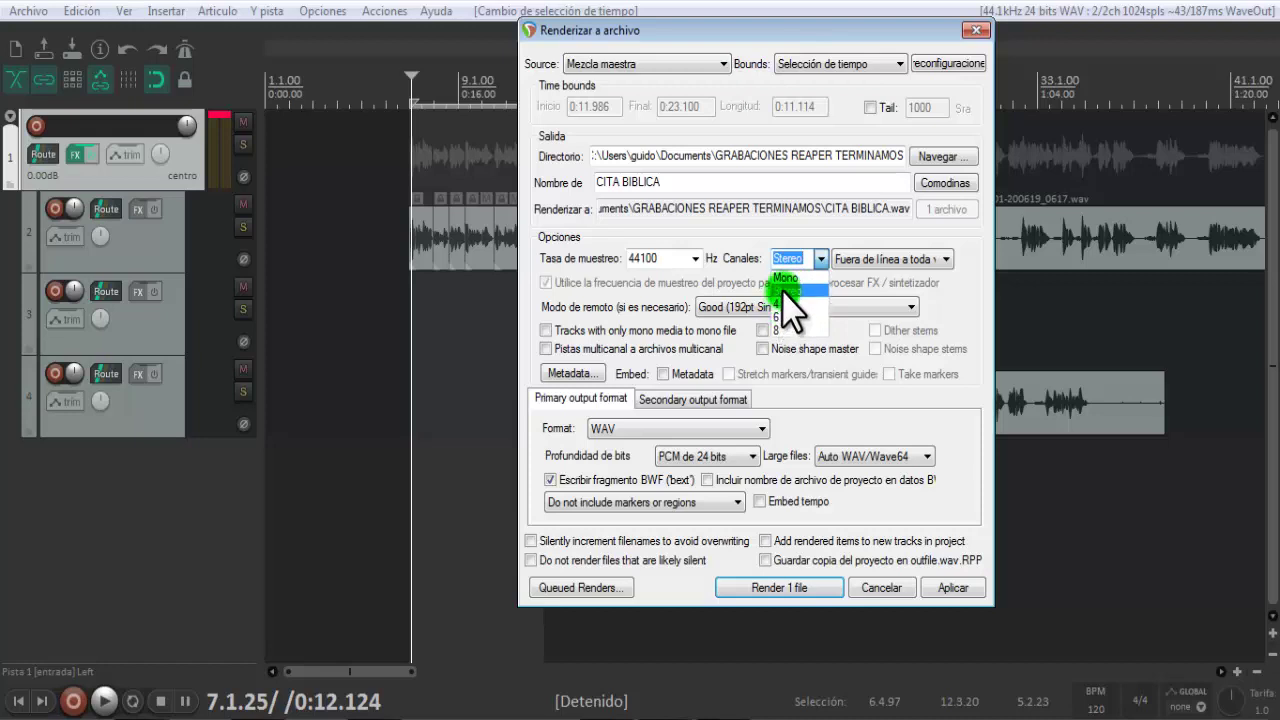
{"action": "left_click", "coordinate": [786, 290]}
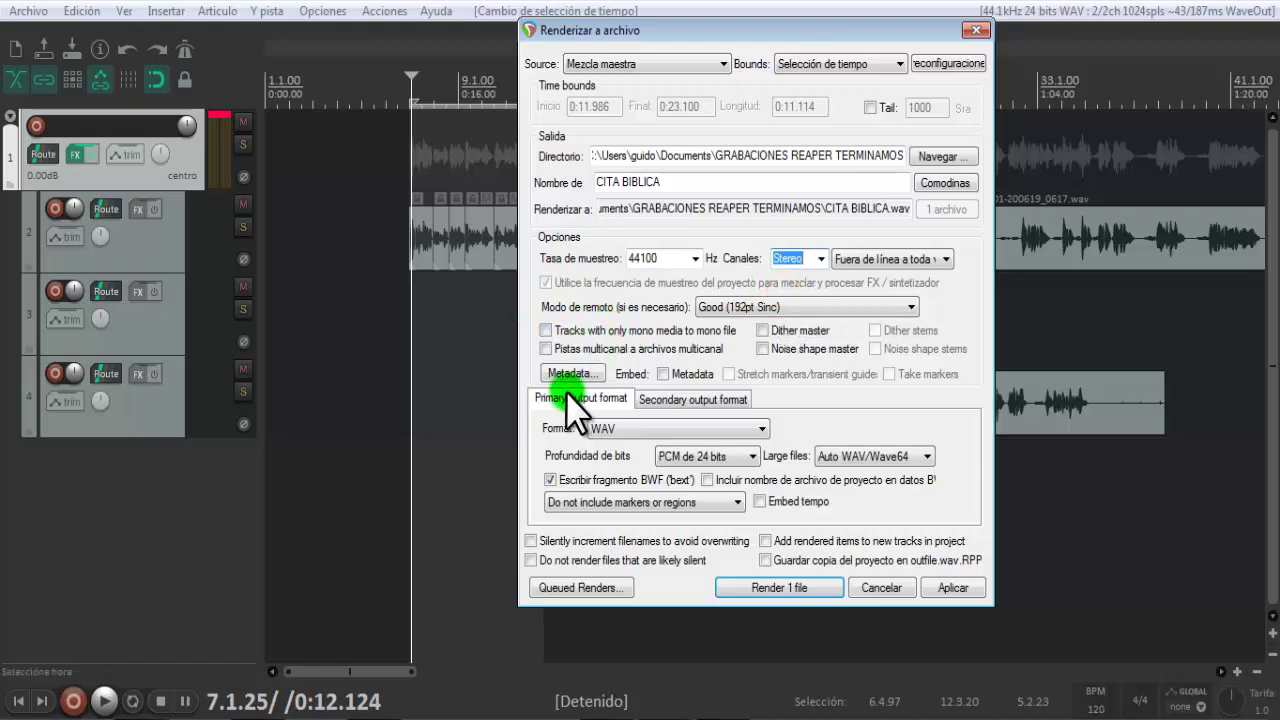
{"action": "left_click", "coordinate": [740, 304]}
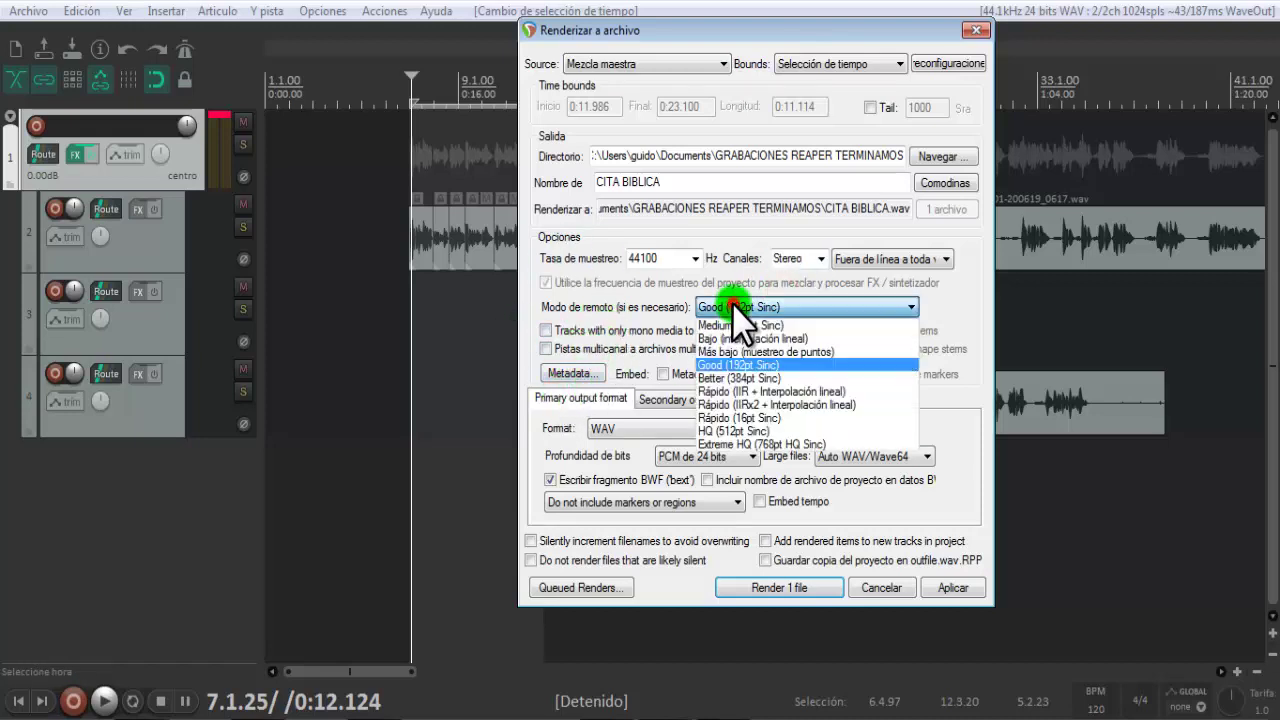
{"action": "left_click", "coordinate": [737, 366]}
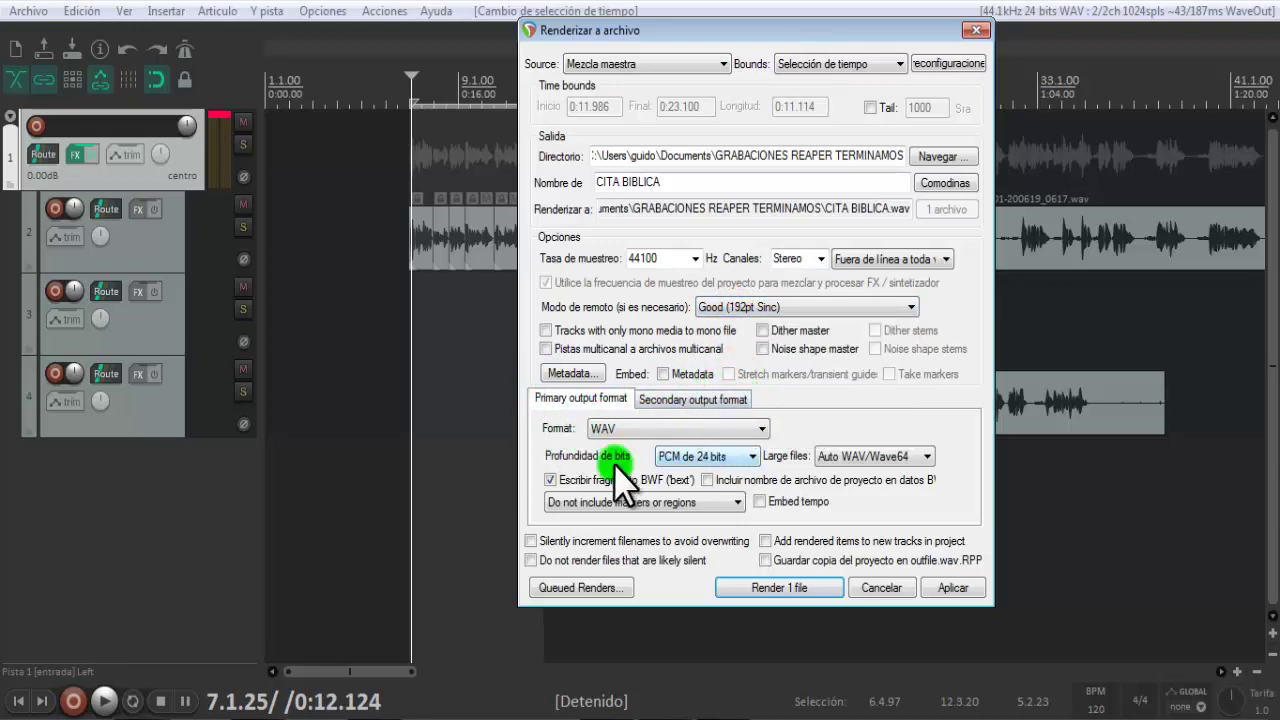
Step: Set the primary output format to MP3 (encoder by LAME project) with a 320 kbps bitrate and render the file
{"action": "left_click", "coordinate": [630, 430]}
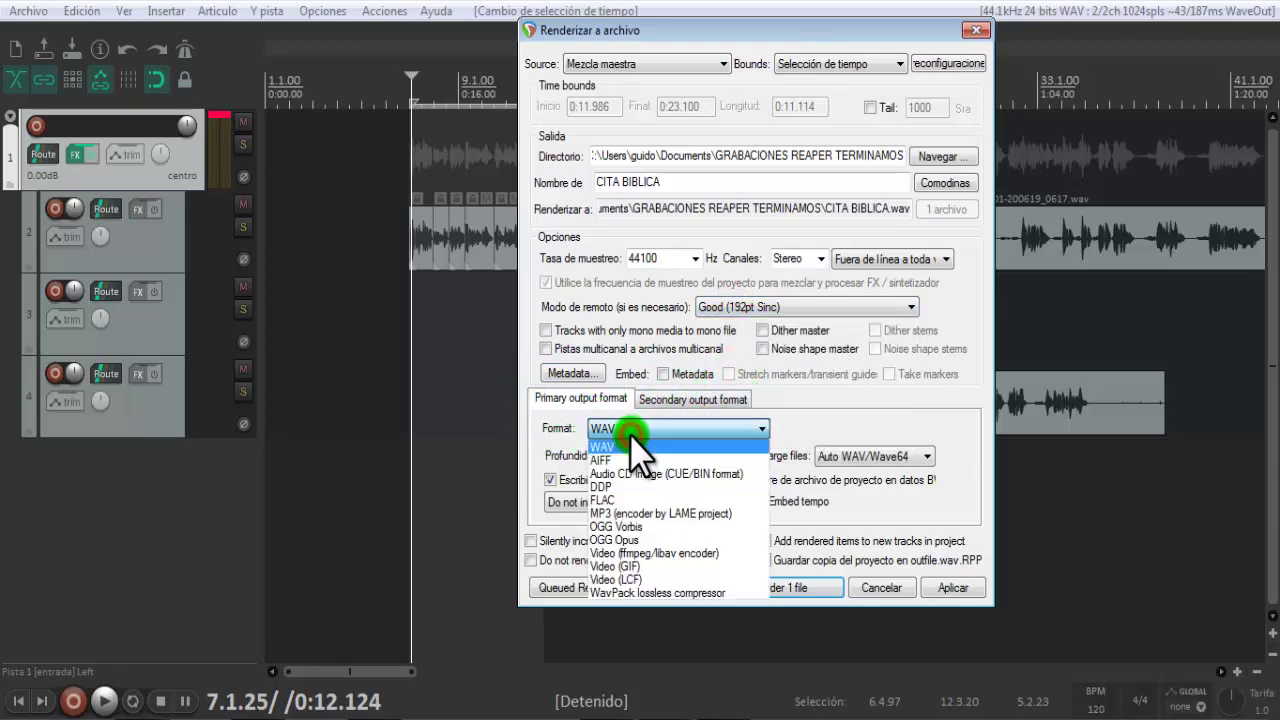
{"action": "left_click", "coordinate": [622, 514]}
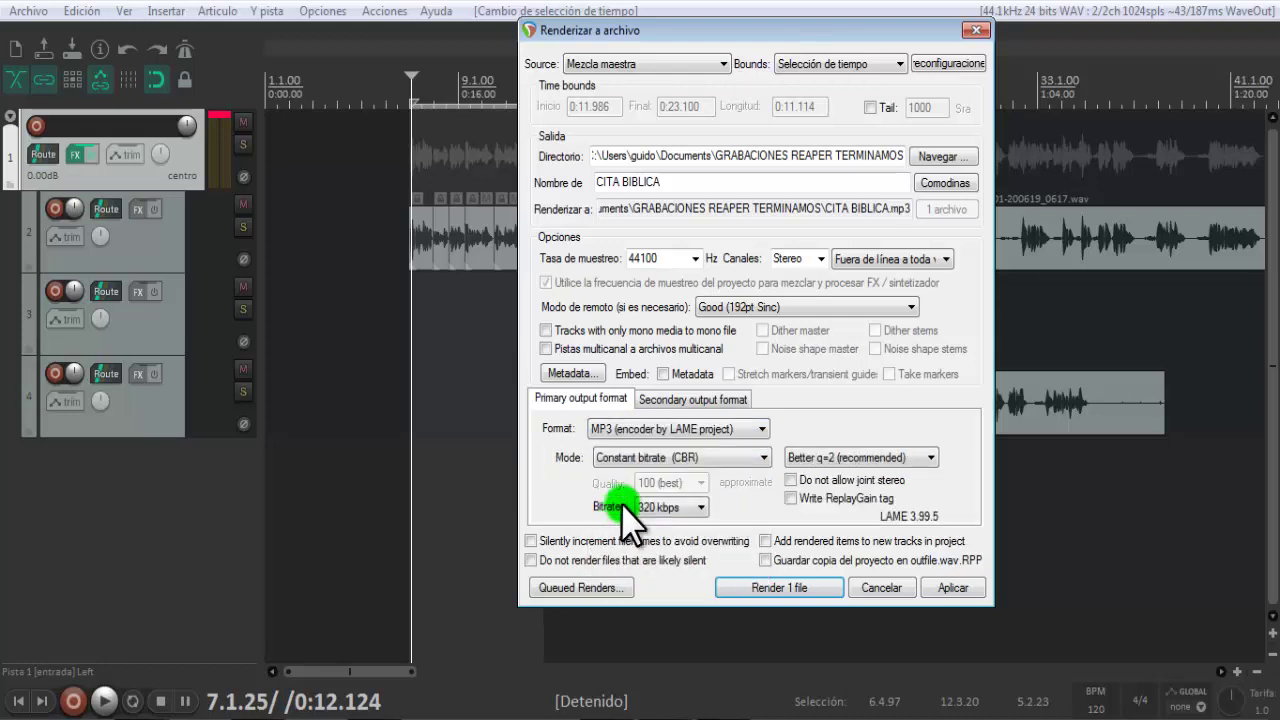
{"action": "left_click", "coordinate": [662, 374]}
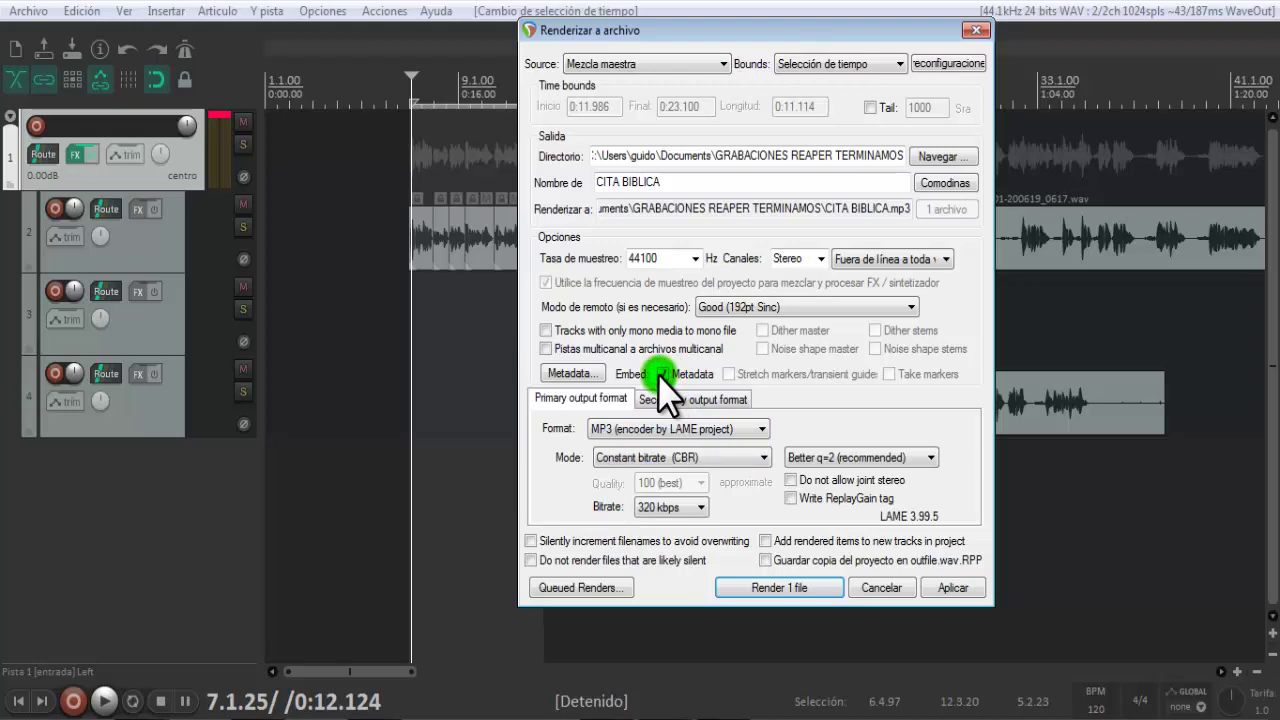
{"action": "left_click", "coordinate": [662, 374]}
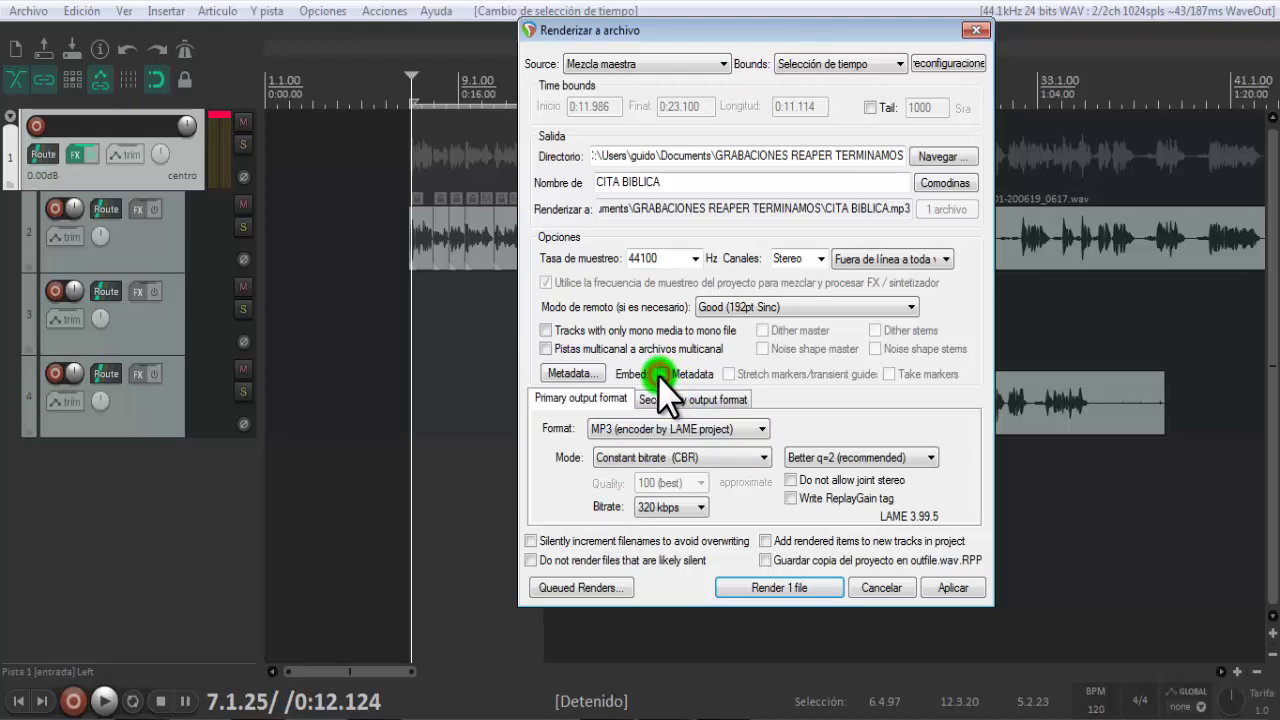
{"action": "left_click", "coordinate": [683, 507]}
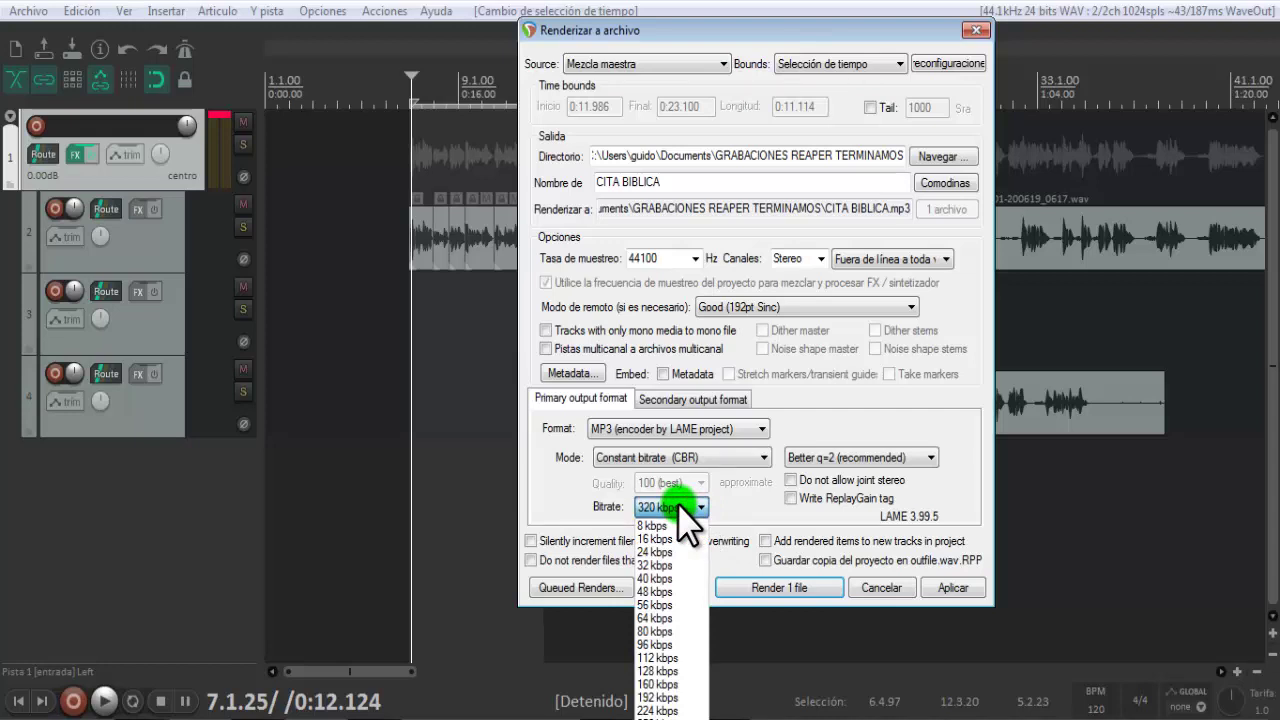
{"action": "left_click", "coordinate": [681, 502]}
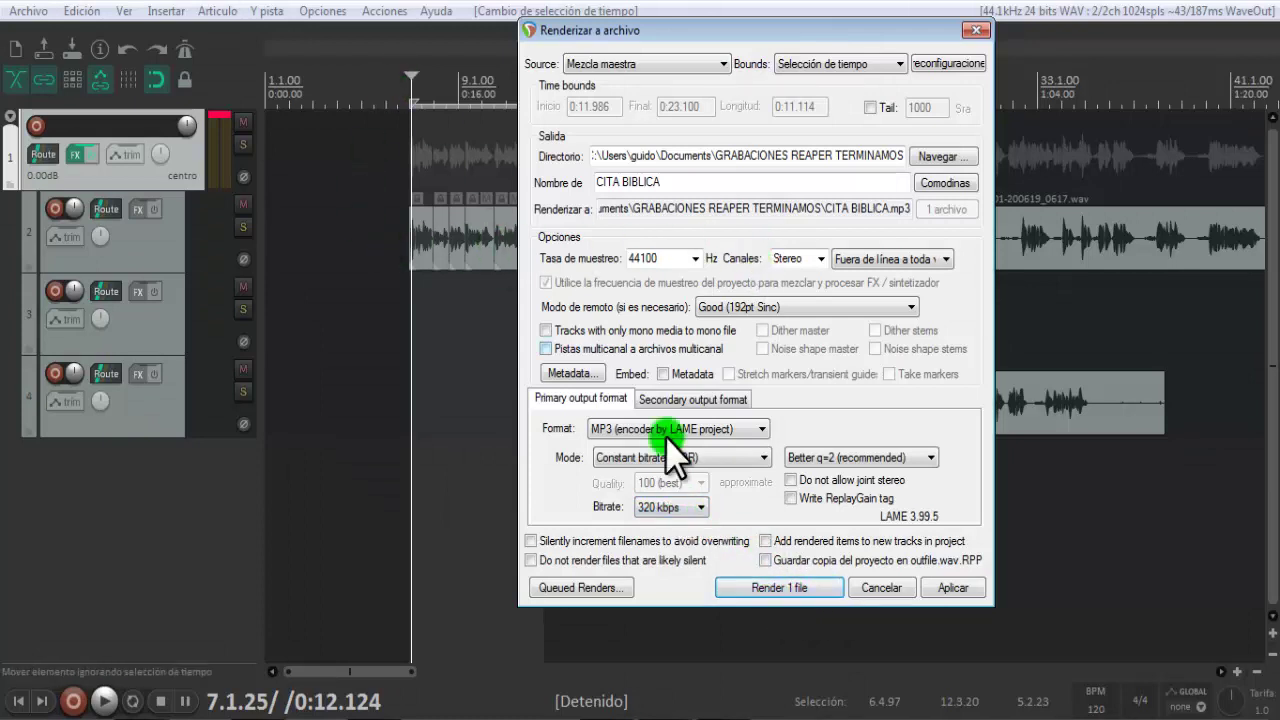
{"action": "left_click", "coordinate": [776, 590]}
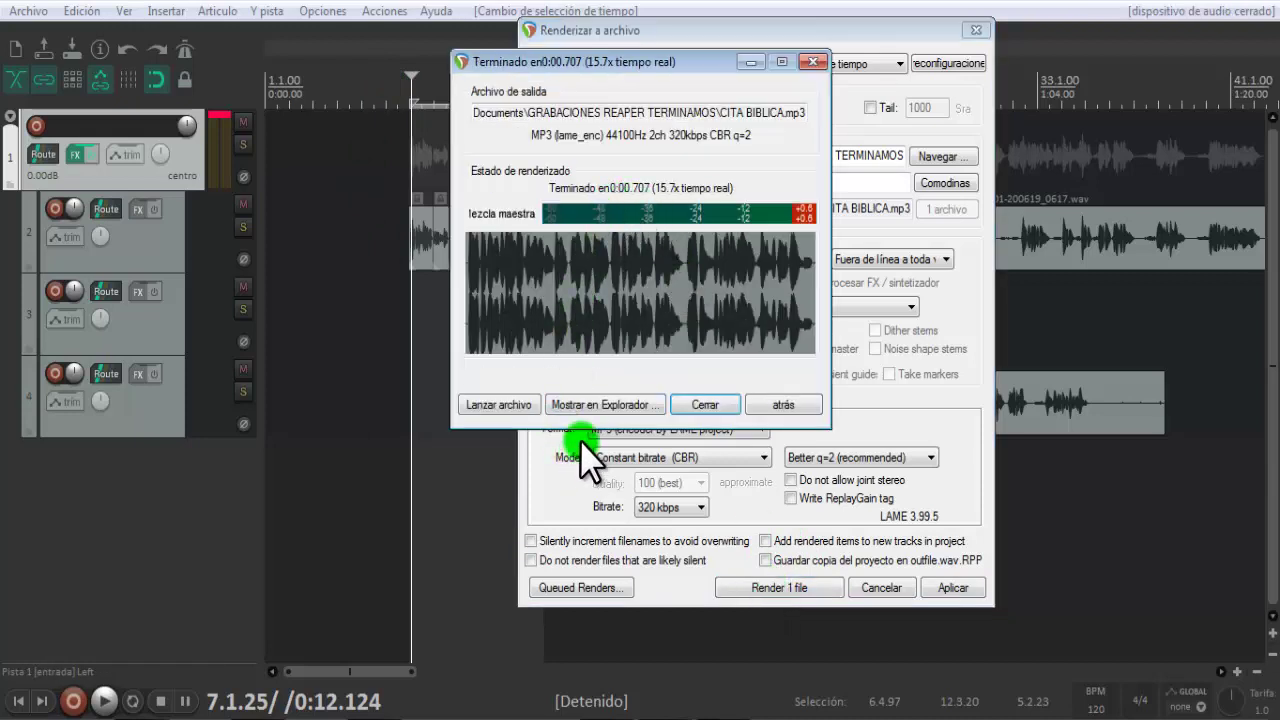
Step: Show the rendered file in a maximized Explorer window and reopen its GRABACIONES REAPER TERMINAMOS folder from Mis documentos
{"action": "left_click", "coordinate": [588, 405]}
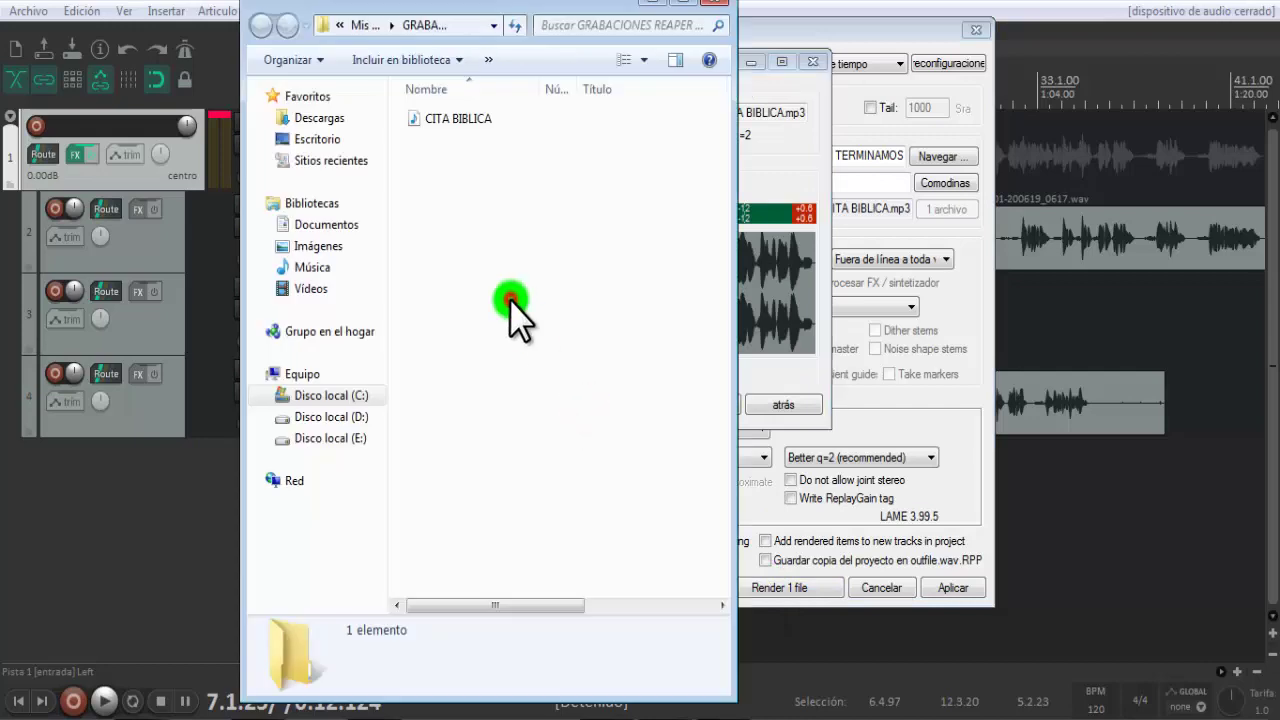
{"action": "left_click", "coordinate": [686, 6]}
{"action": "left_click", "coordinate": [215, 110]}
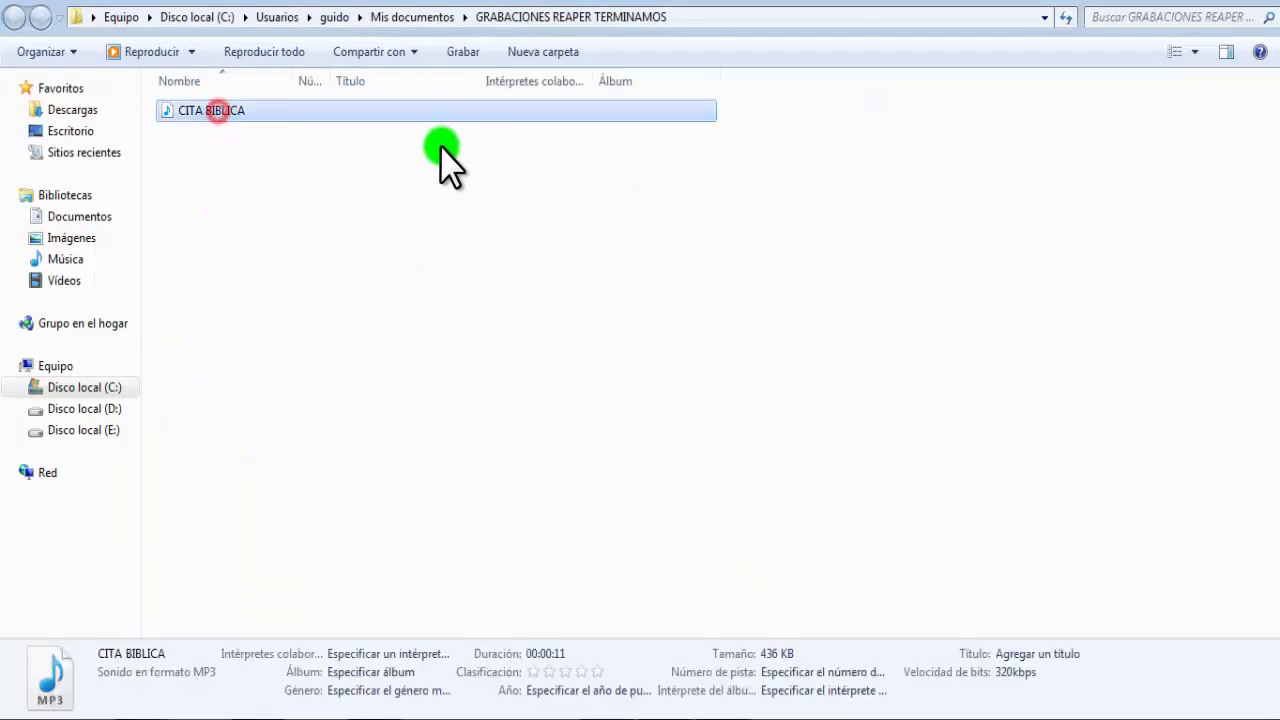
{"action": "left_click", "coordinate": [543, 24]}
{"action": "left_click", "coordinate": [186, 110]}
{"action": "left_click", "coordinate": [392, 18]}
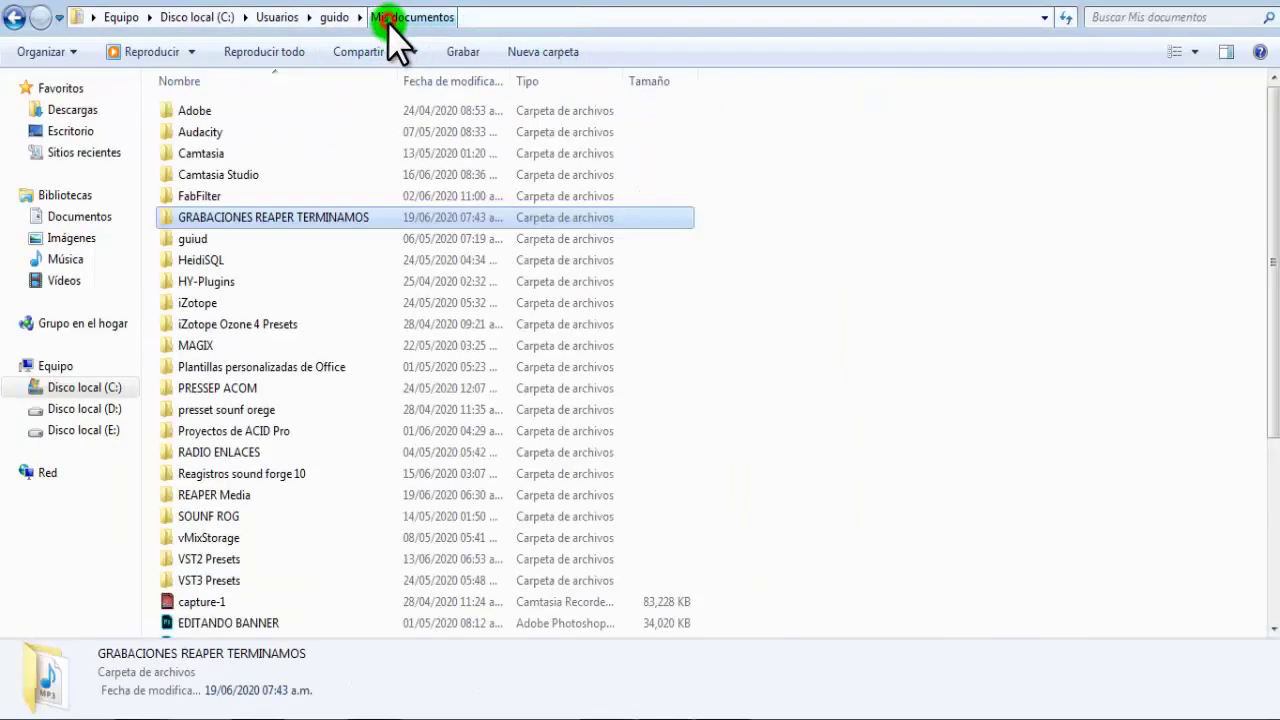
{"action": "double_click", "coordinate": [256, 218]}
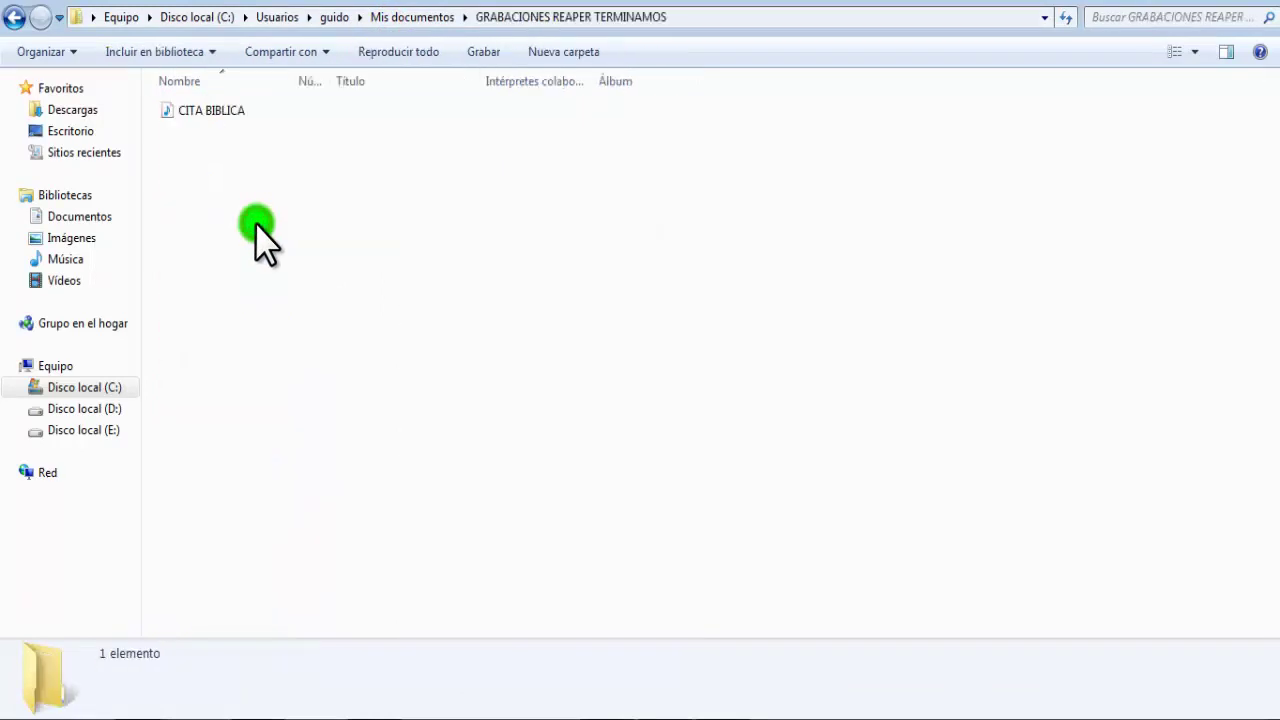
Step: Play the rendered CITA BIBLICA file to check it, and return to REAPER, closing the render report
{"action": "double_click", "coordinate": [205, 110]}
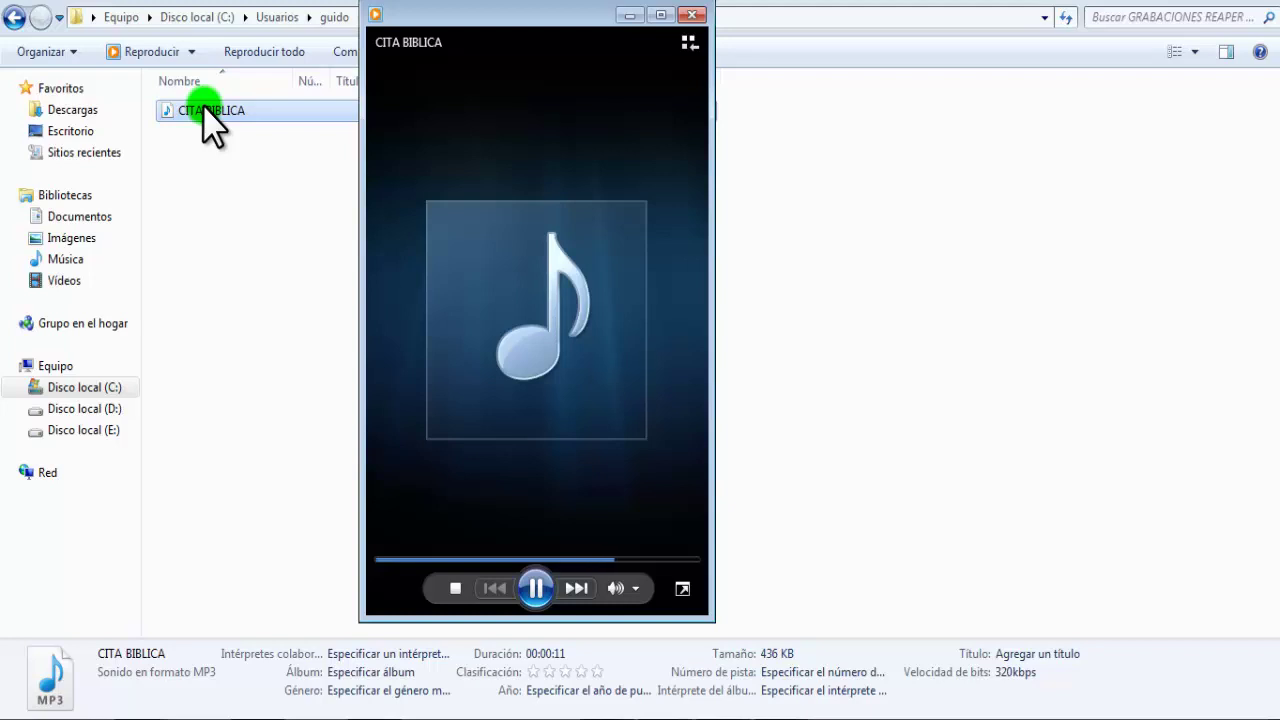
{"action": "left_click", "coordinate": [536, 588]}
{"action": "left_click", "coordinate": [630, 15]}
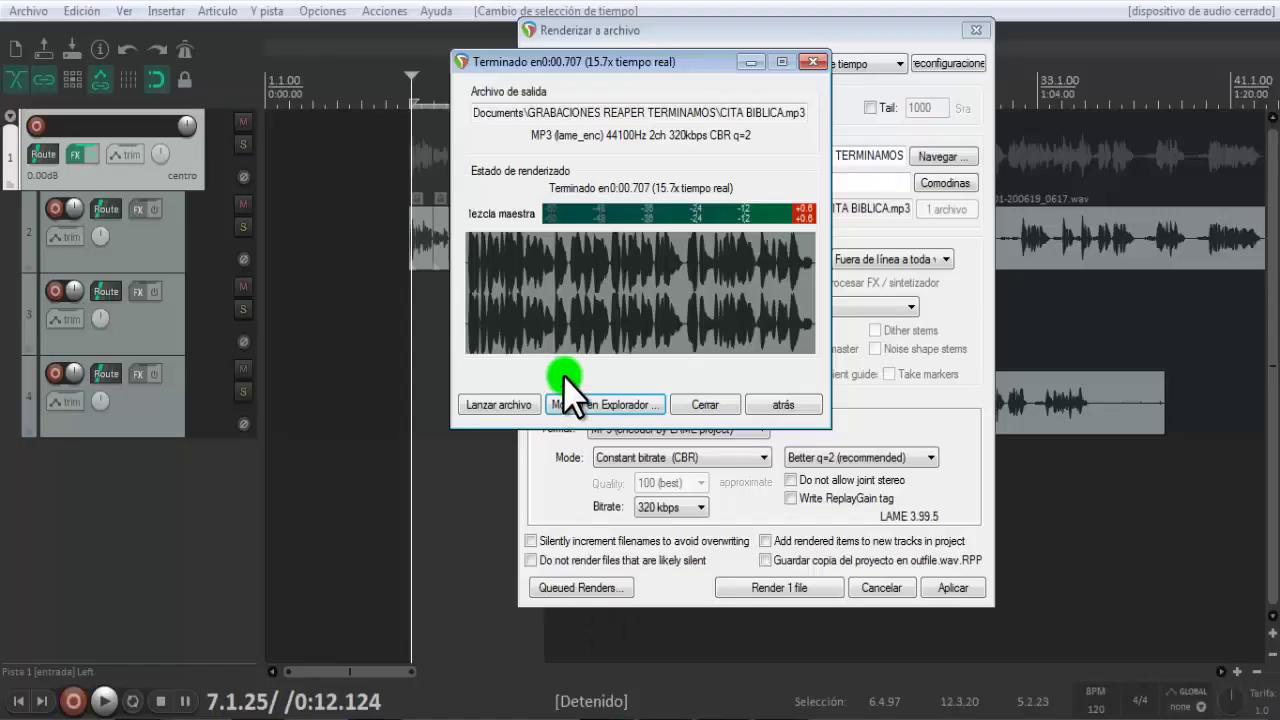
{"action": "left_click", "coordinate": [705, 406]}
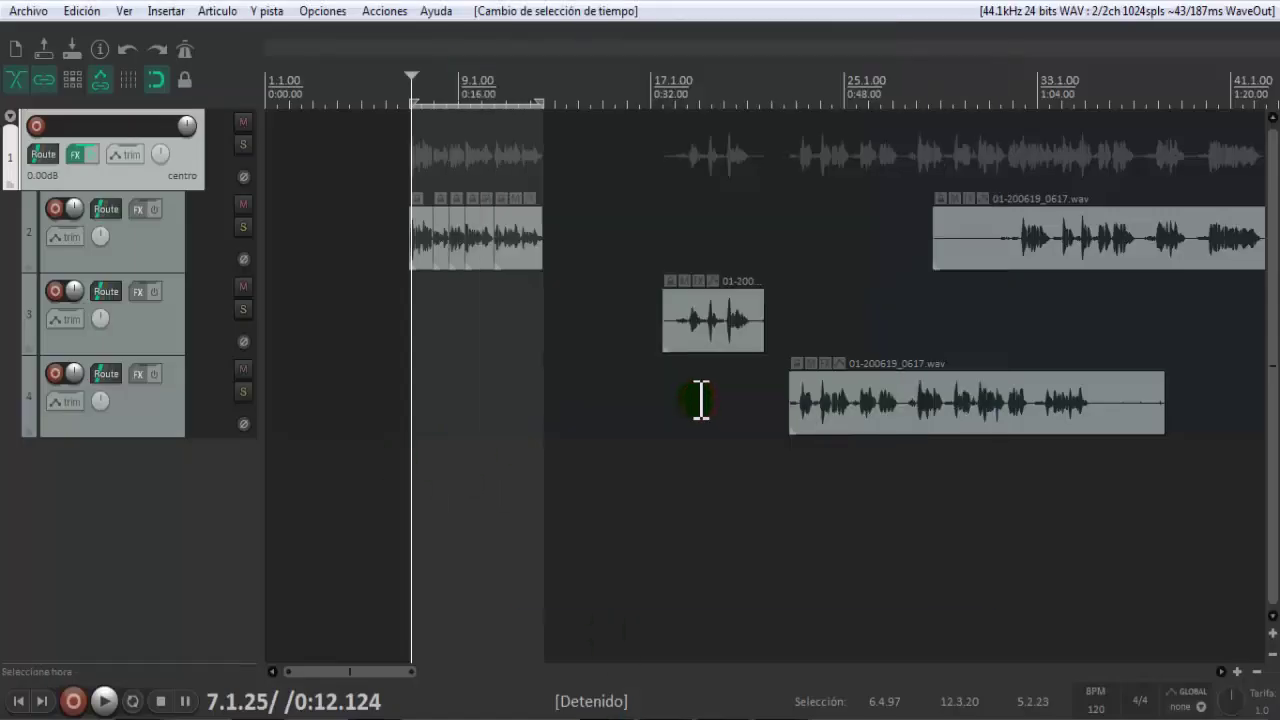
Step: Trim the start of the track 3 clip and set the time selection around it, from about 18.1.38 to 21.3.88
{"action": "left_click", "coordinate": [677, 252]}
{"action": "left_click", "coordinate": [664, 278]}
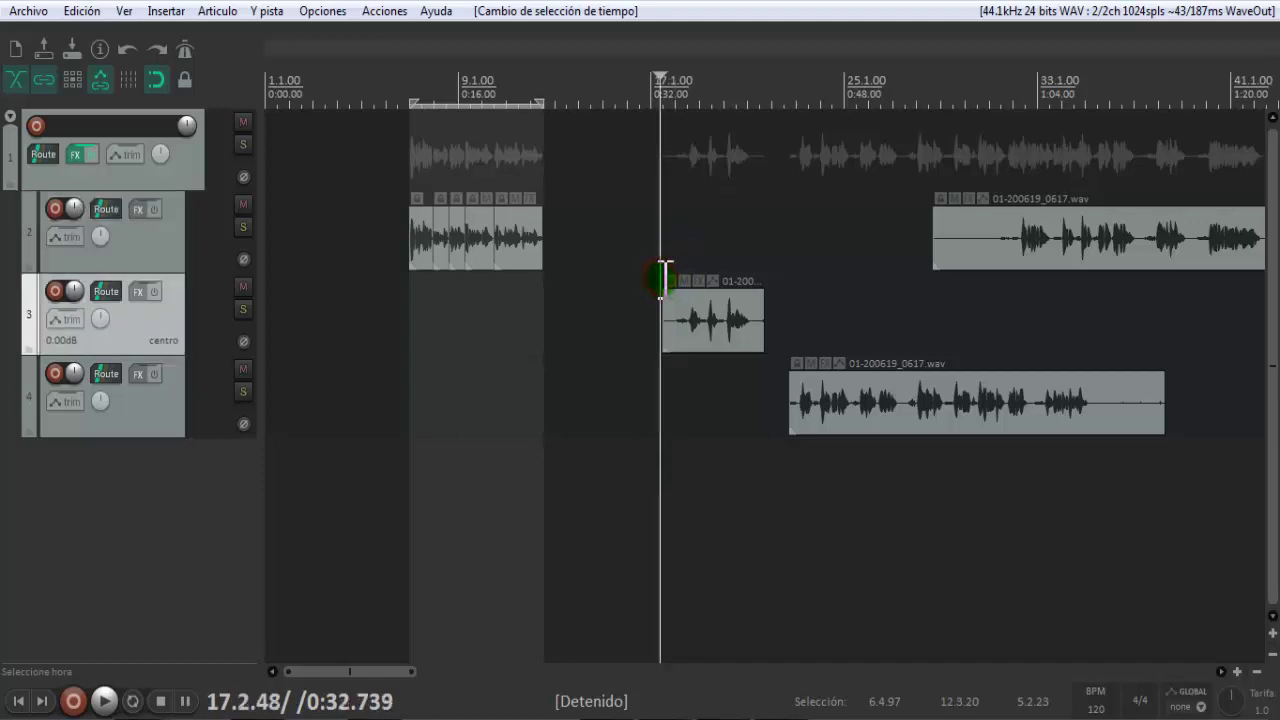
{"action": "scroll", "coordinate": [663, 277], "scroll_direction": "up", "scroll_amount": 3}
{"action": "left_click", "coordinate": [889, 348]}
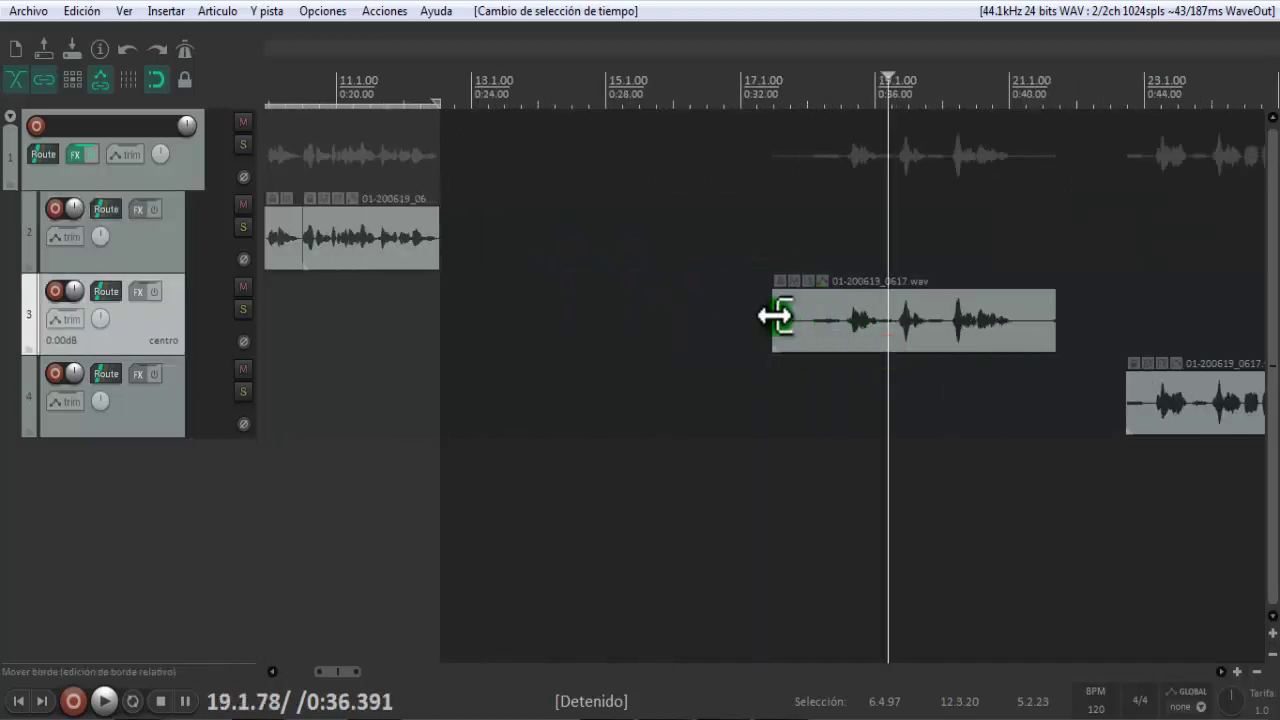
{"action": "left_click_drag", "start_coordinate": [776, 314], "coordinate": [1057, 360]}
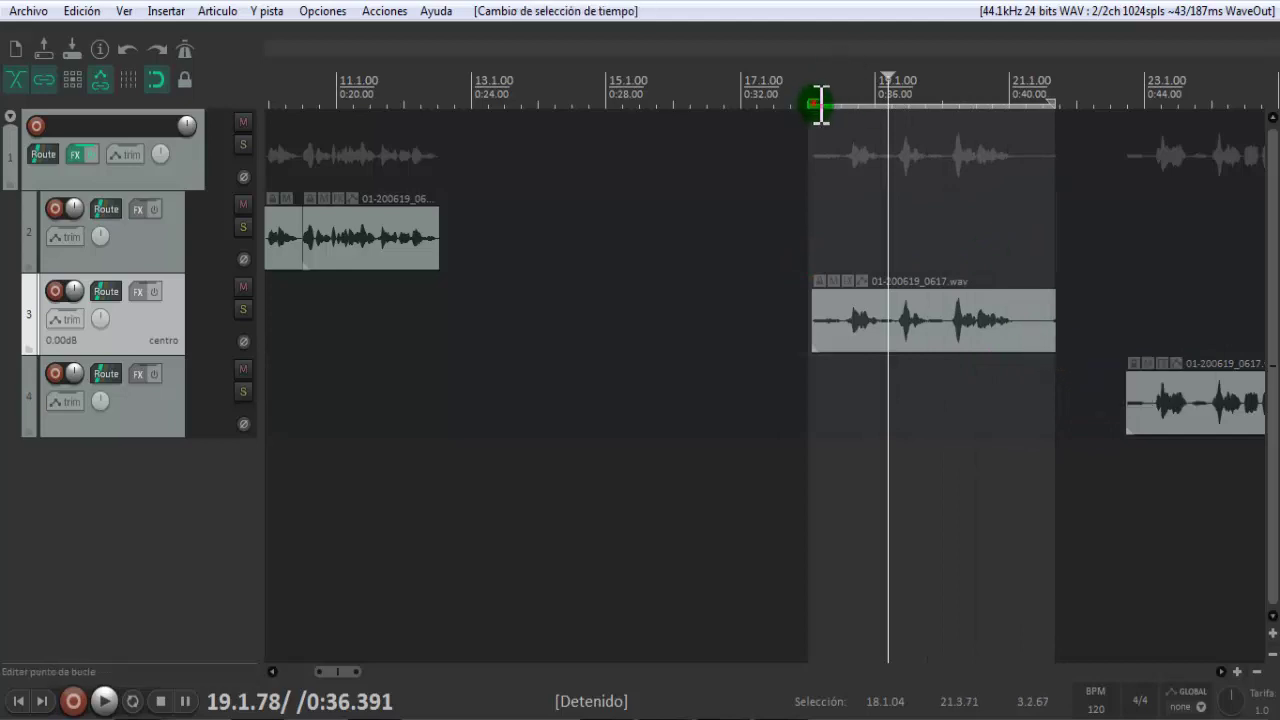
{"action": "left_click_drag", "start_coordinate": [816, 103], "coordinate": [1063, 105]}
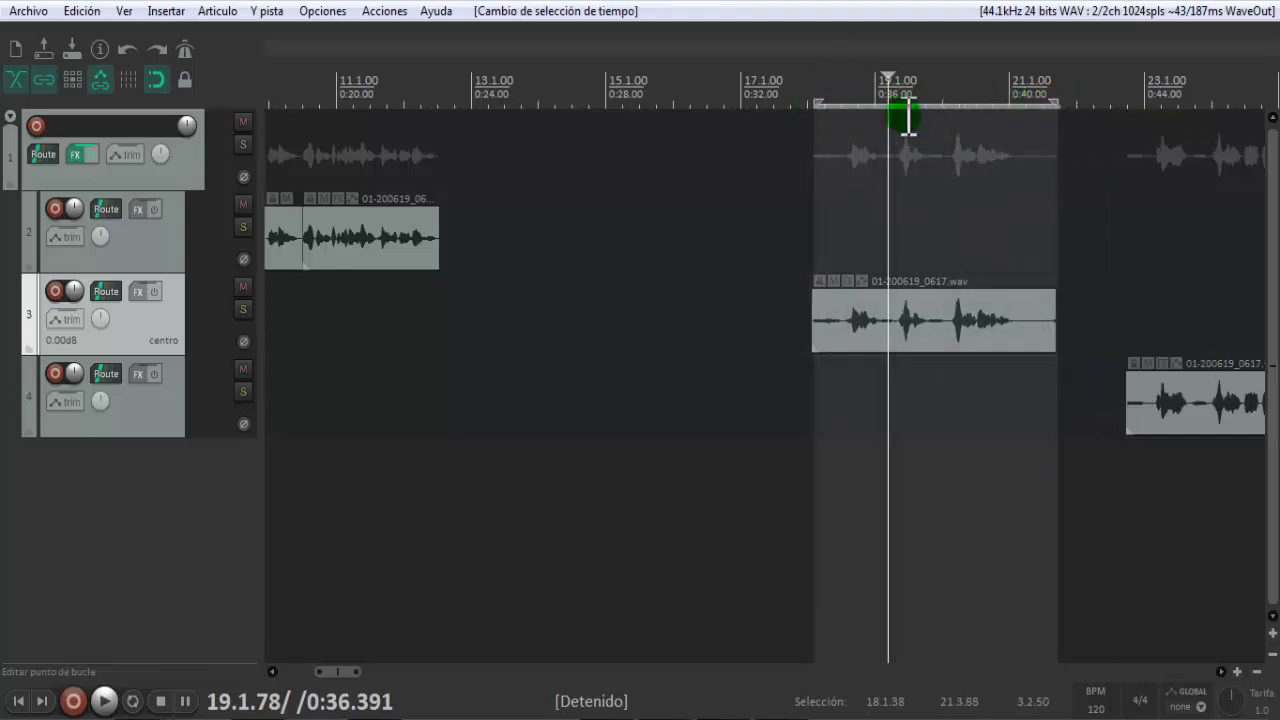
Step: Render the time selection around the track 3 clip to a file named SSSS, keeping the MP3 settings
{"action": "left_click", "coordinate": [761, 145]}
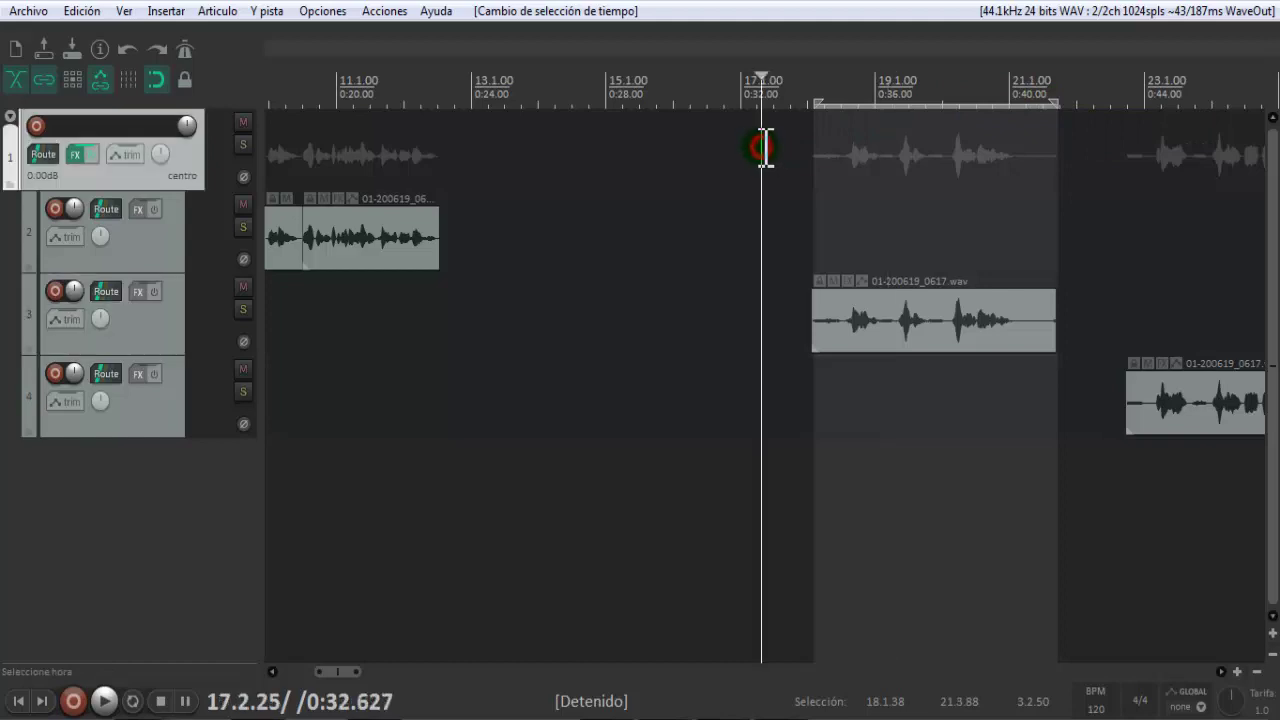
{"action": "left_click", "coordinate": [28, 11]}
{"action": "left_click", "coordinate": [76, 337]}
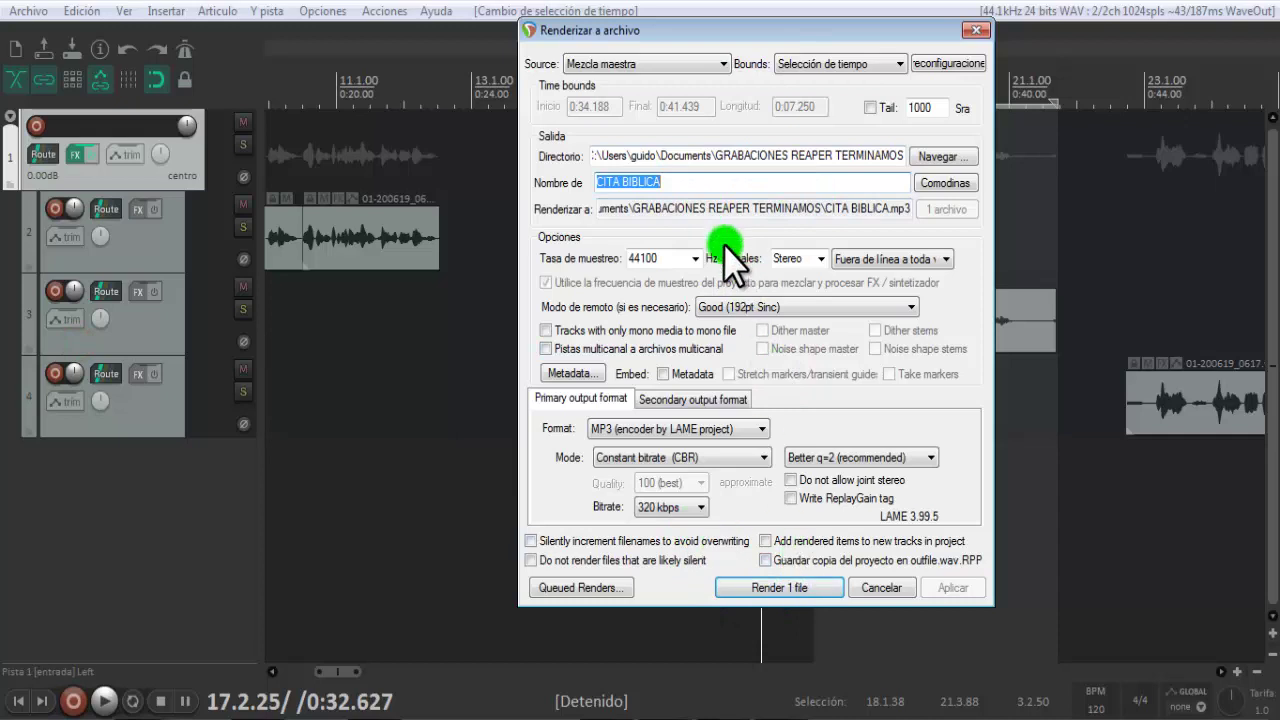
{"action": "type", "text": "SSSS"}
{"action": "left_click", "coordinate": [785, 590]}
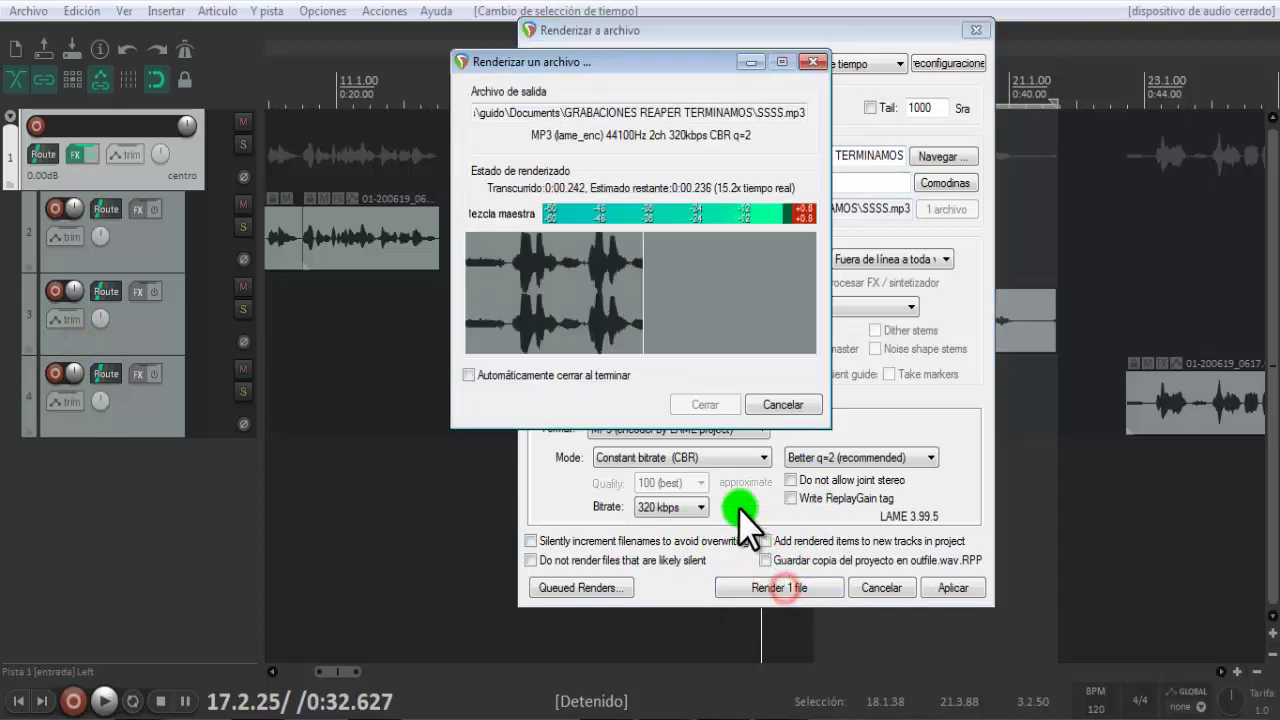
Step: Show the rendered SSSS file in Explorer, play it to check it, and return to REAPER, closing the render report
{"action": "left_click", "coordinate": [605, 404]}
{"action": "left_click", "coordinate": [565, 415]}
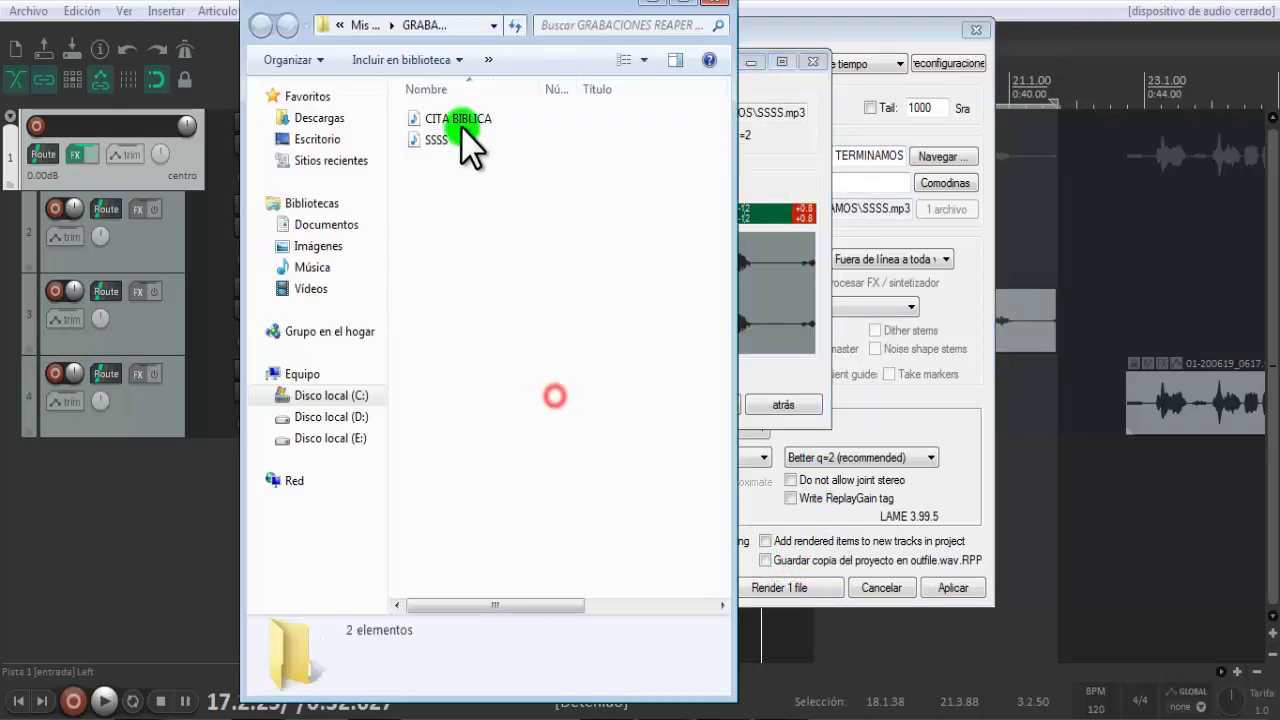
{"action": "double_click", "coordinate": [432, 140]}
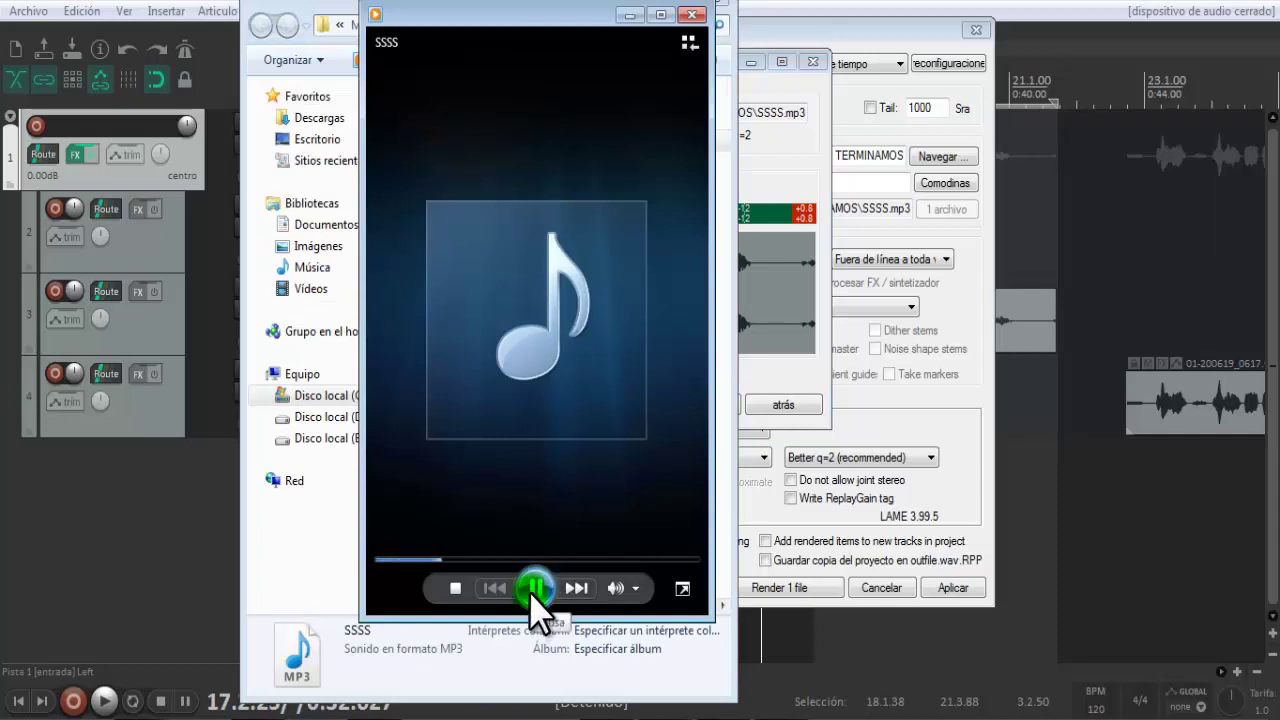
{"action": "left_click", "coordinate": [535, 590]}
{"action": "left_click", "coordinate": [692, 14]}
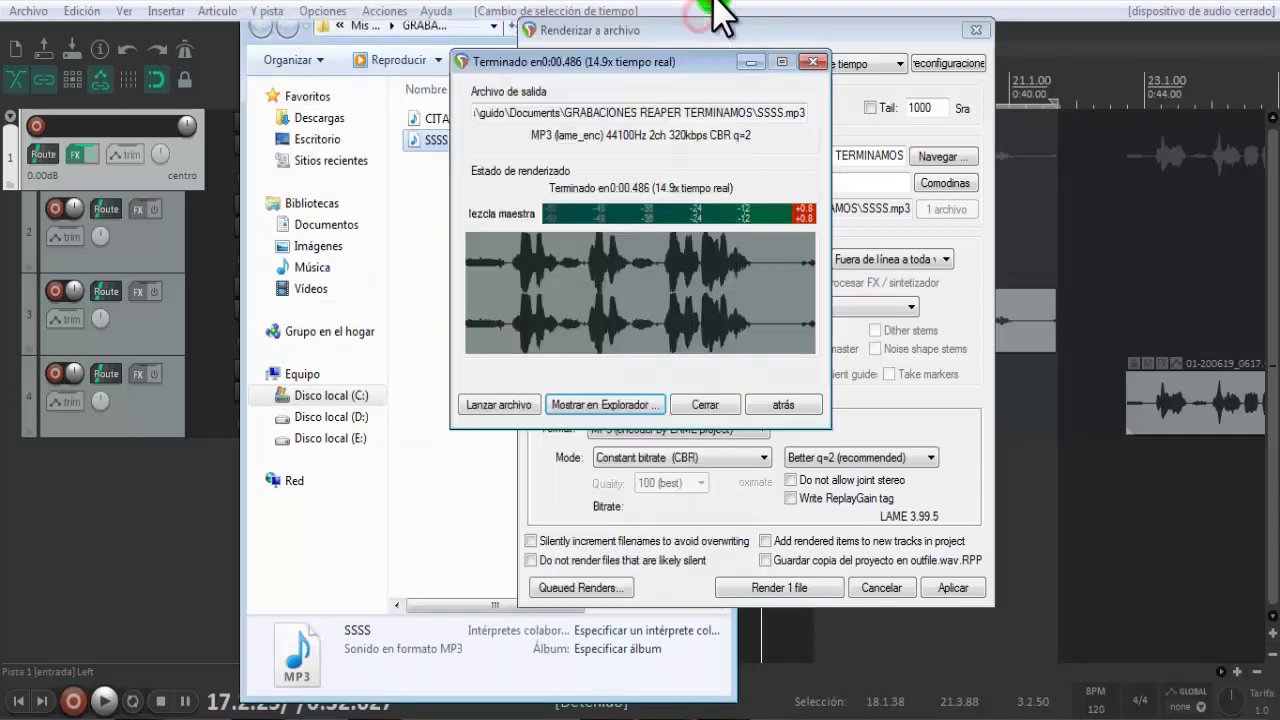
{"action": "left_click", "coordinate": [714, 14]}
{"action": "left_click", "coordinate": [697, 406]}
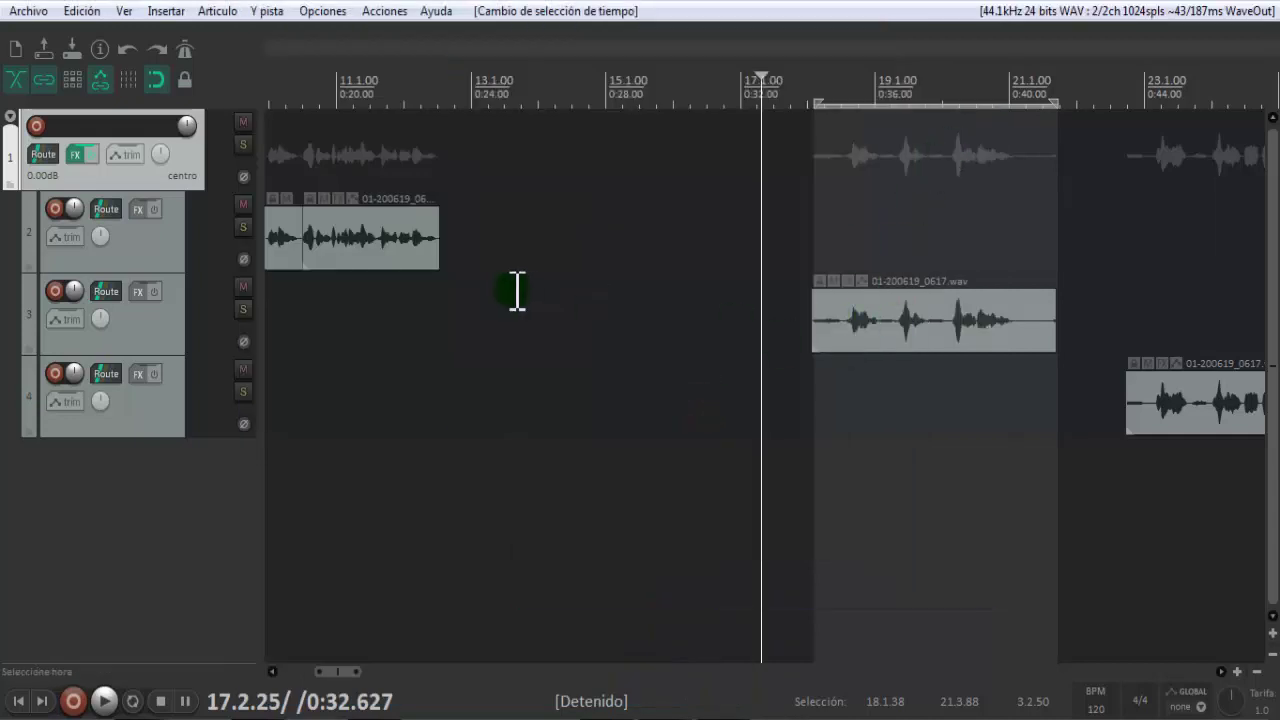
Step: Set the time selection around the group of clips on track 2, from about 6.4.87 to 12.3.40
{"action": "scroll", "coordinate": [504, 283], "scroll_direction": "down", "scroll_amount": 3}
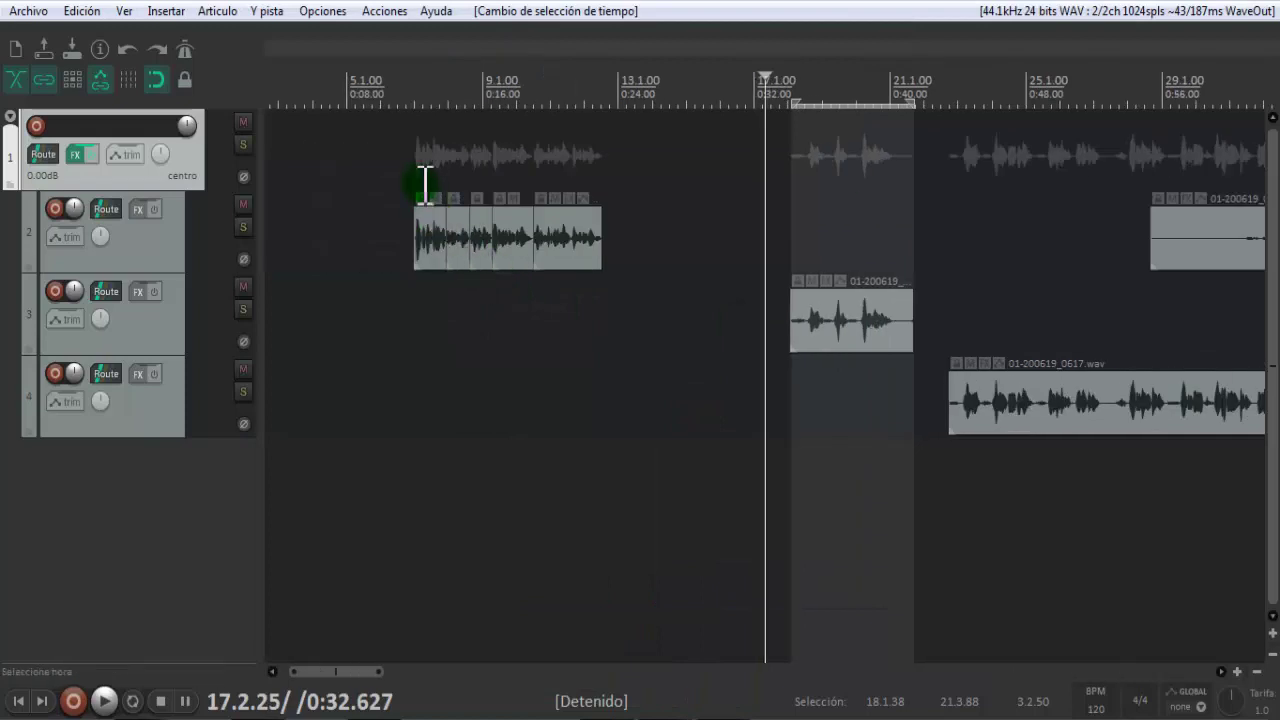
{"action": "scroll", "coordinate": [425, 183], "scroll_direction": "up", "scroll_amount": 2}
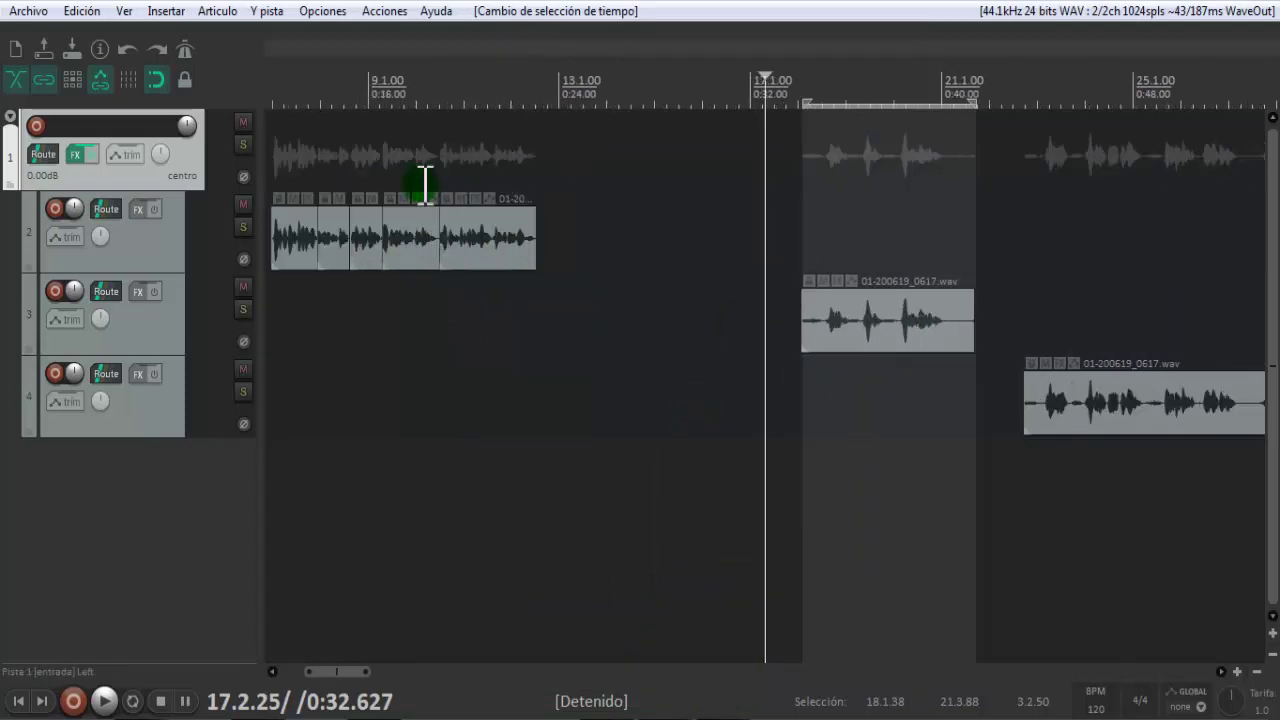
{"action": "left_click_drag", "start_coordinate": [357, 671], "coordinate": [344, 671]}
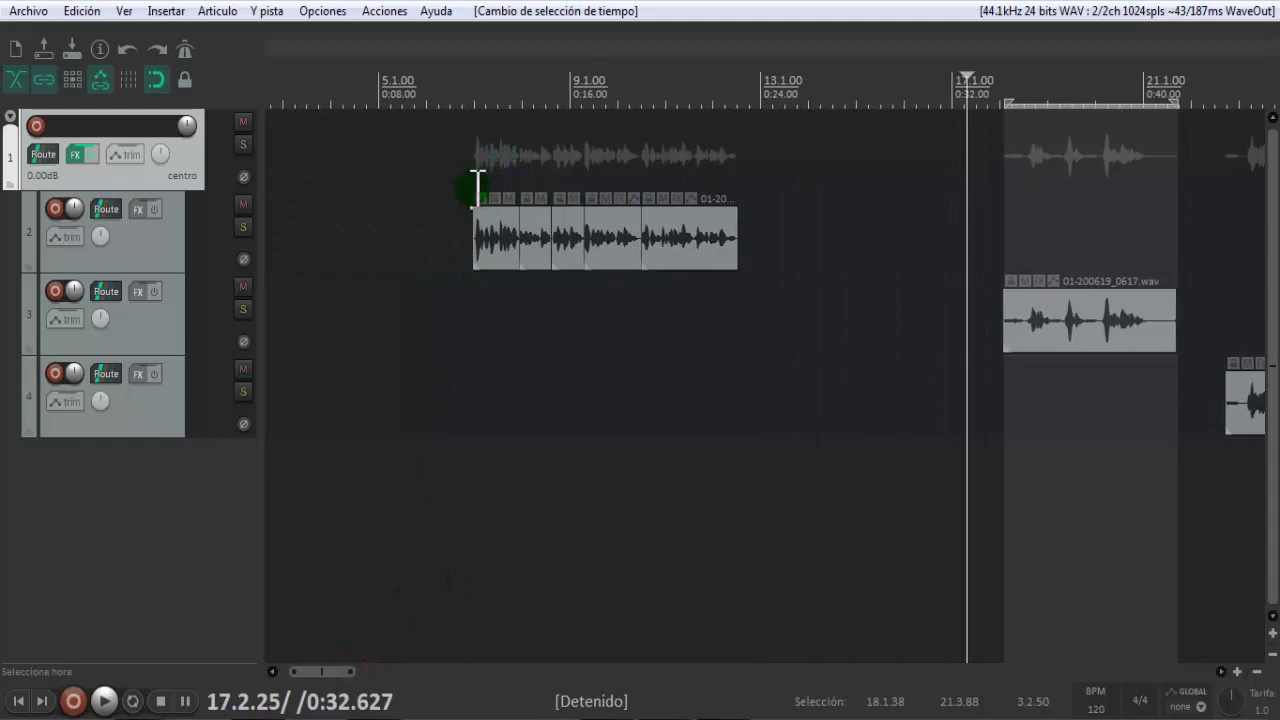
{"action": "left_click_drag", "start_coordinate": [474, 192], "coordinate": [748, 246]}
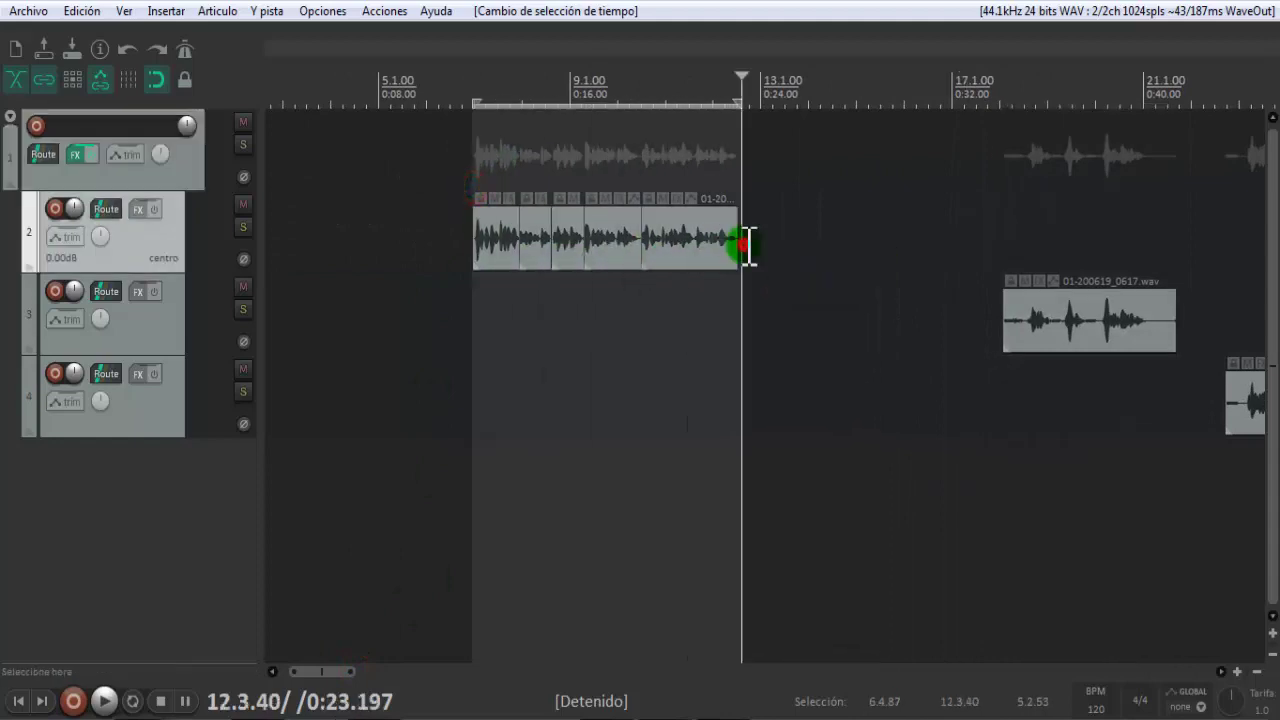
{"action": "left_click", "coordinate": [579, 310]}
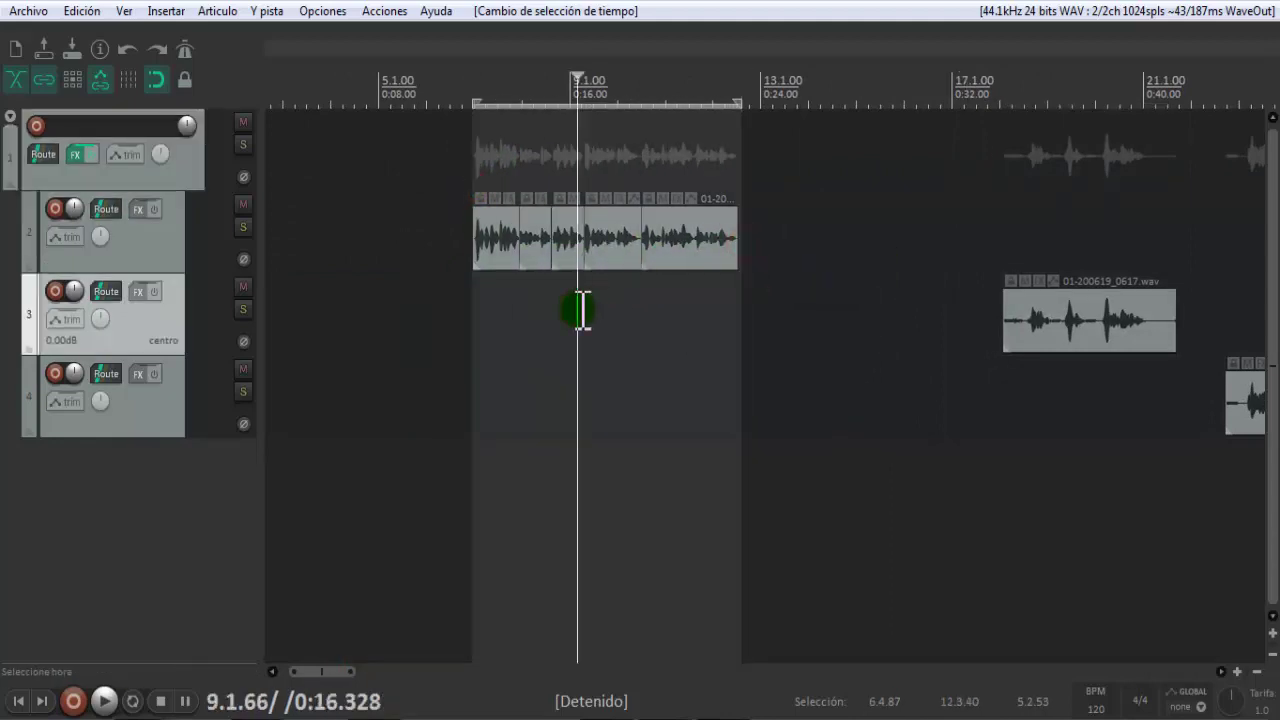